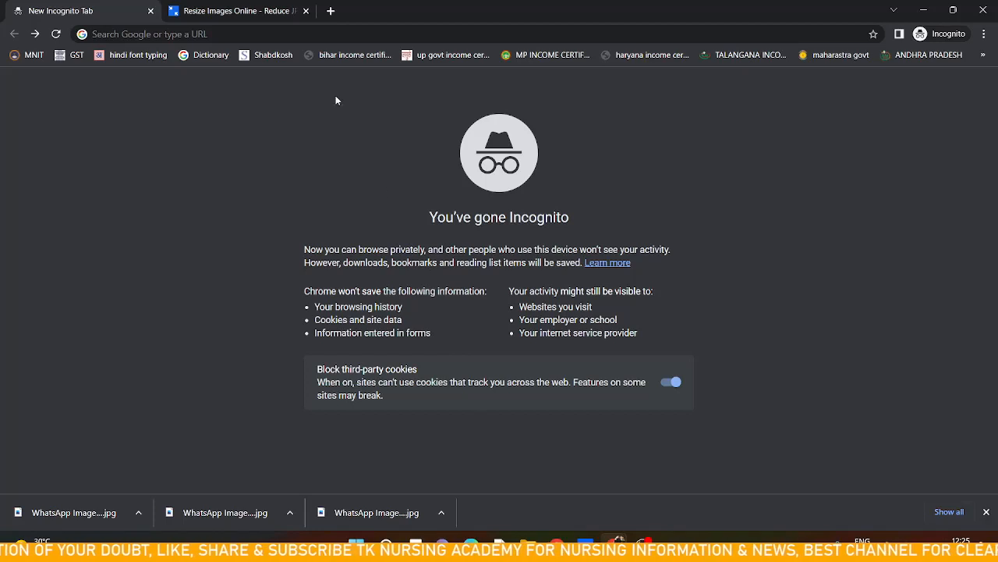
Search Google for pgimer
left_click(336, 33)
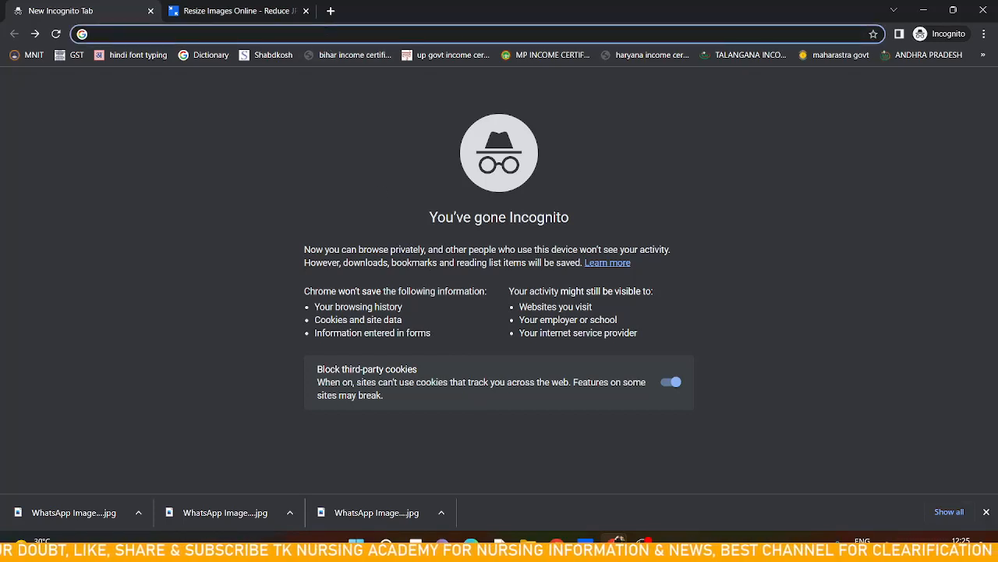
type("pgimer")
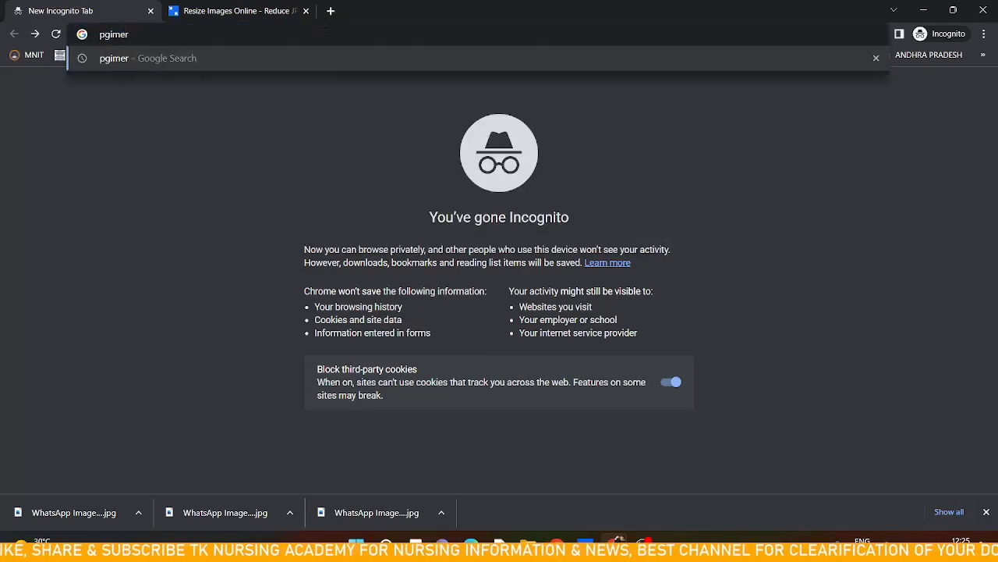
key("Return")
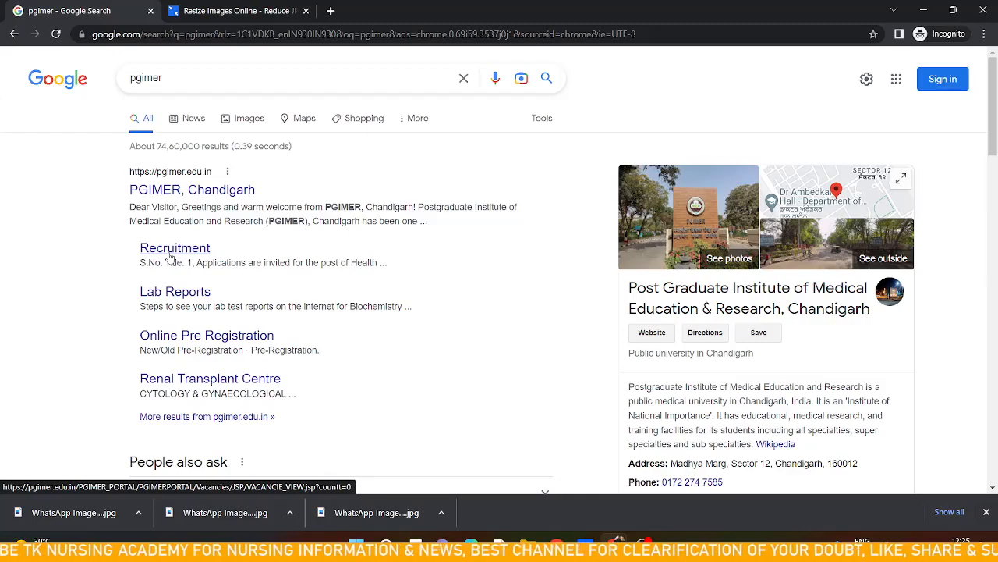
Open PGIMER's recruitment listing and the vacancy for Group A, B and C posts at PGI Satellite Centre, Sangrur
left_click(170, 256)
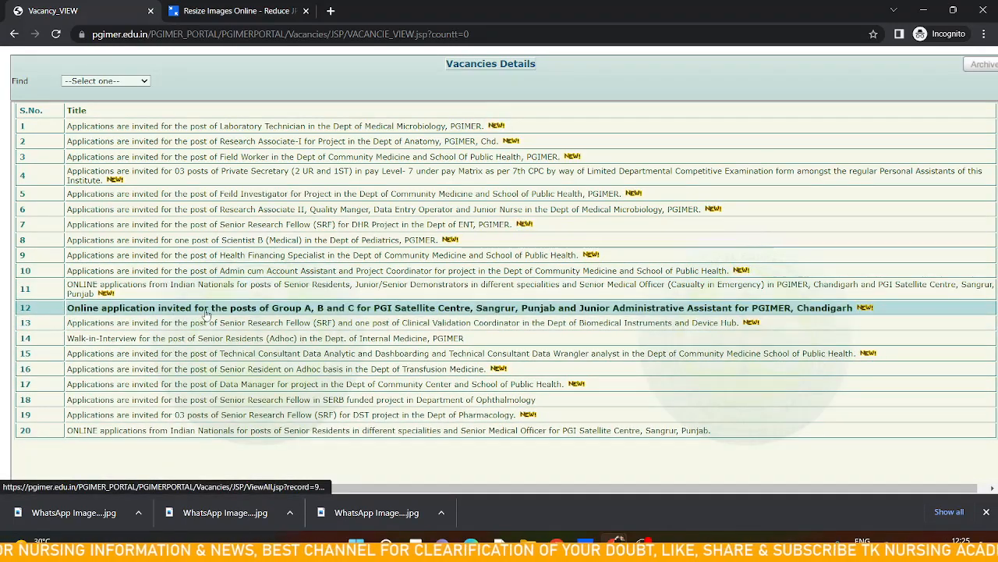
left_click(207, 310)
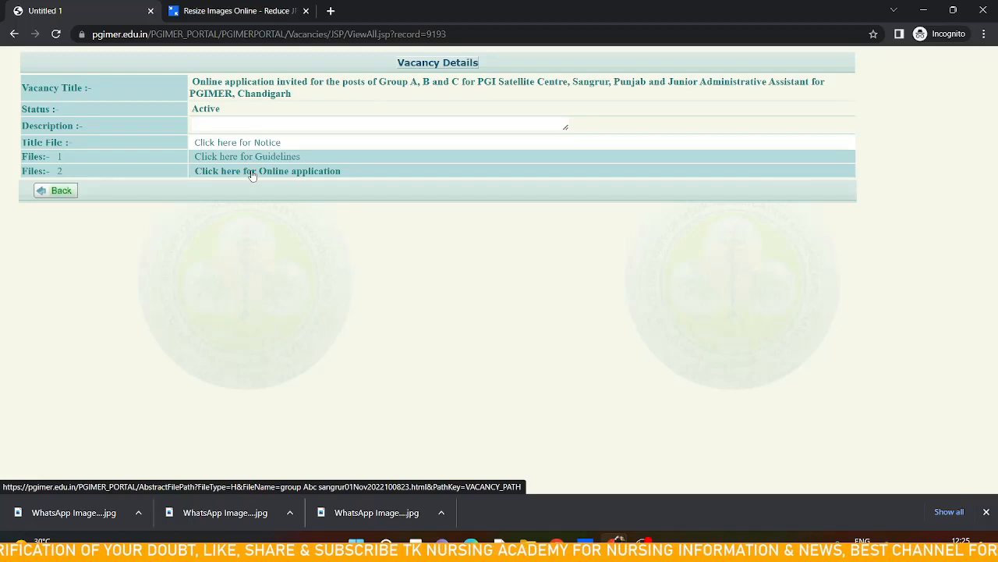
Open the vacancy's online application, go to its registration form, and dismiss both instruction notices
left_click(252, 175)
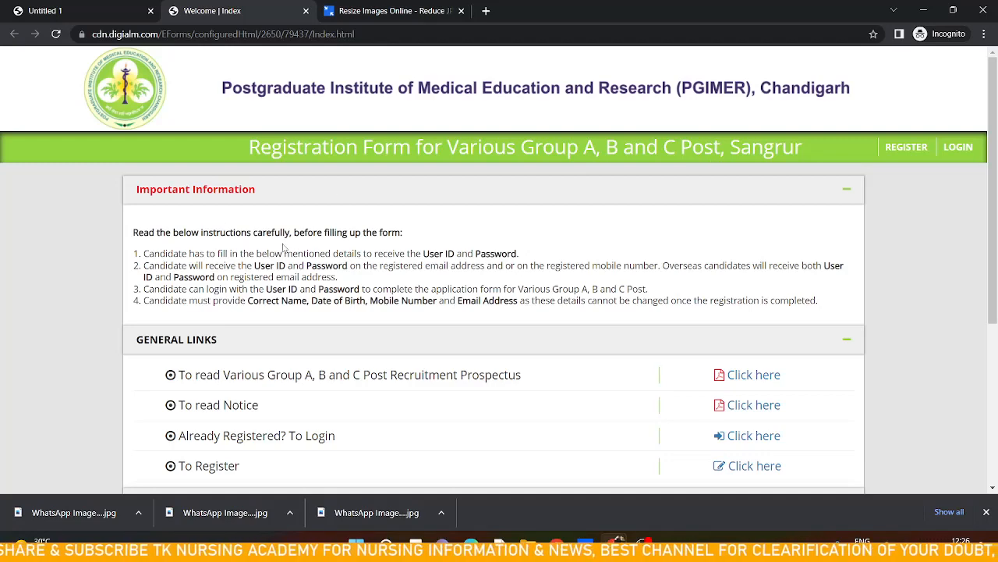
scroll(297, 247, "down", 1)
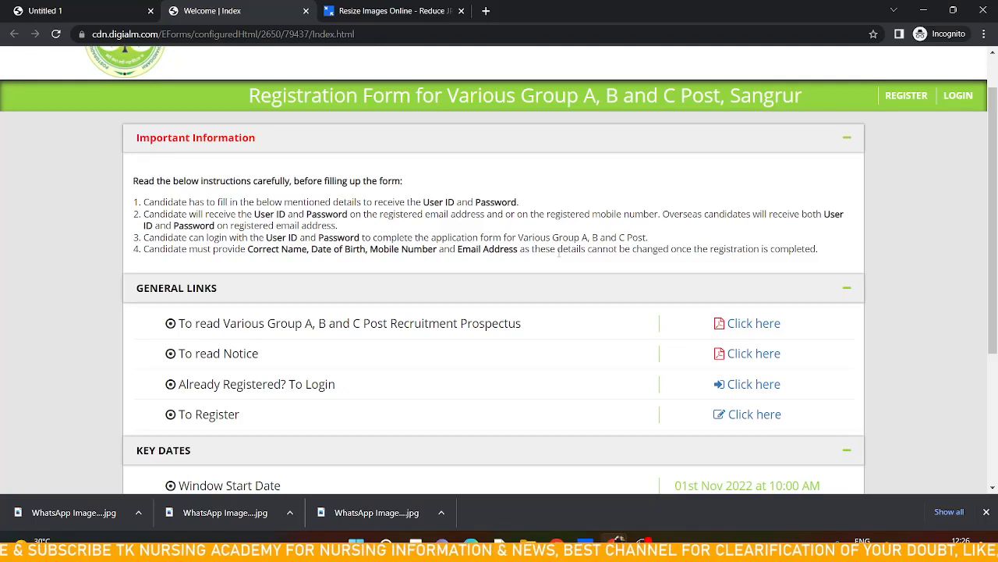
left_click(745, 419)
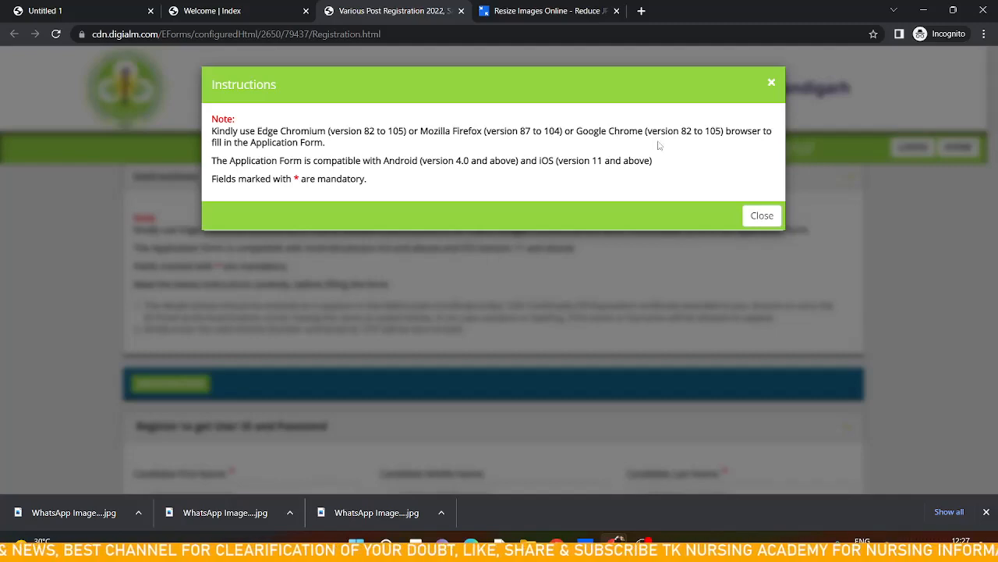
left_click(756, 217)
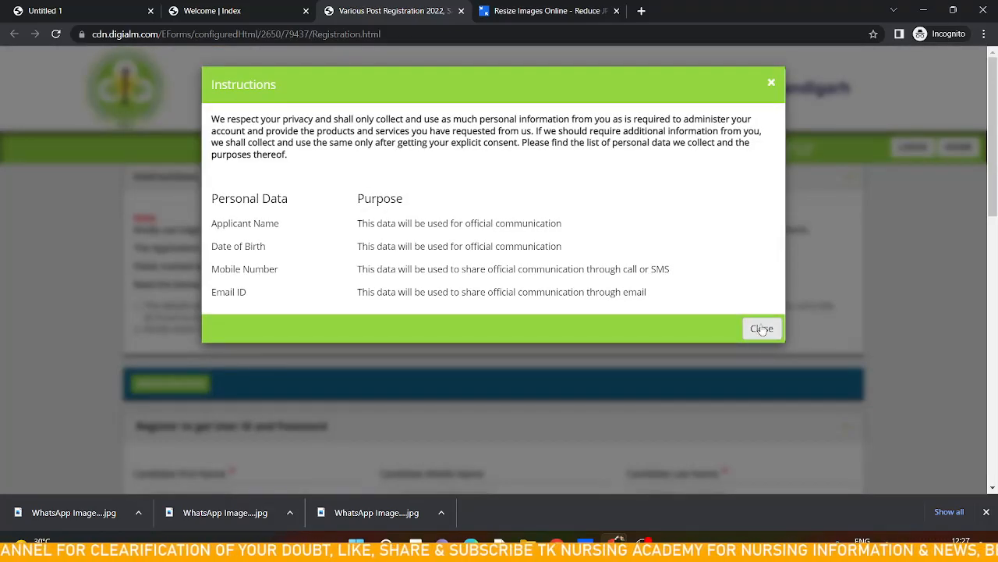
left_click(761, 329)
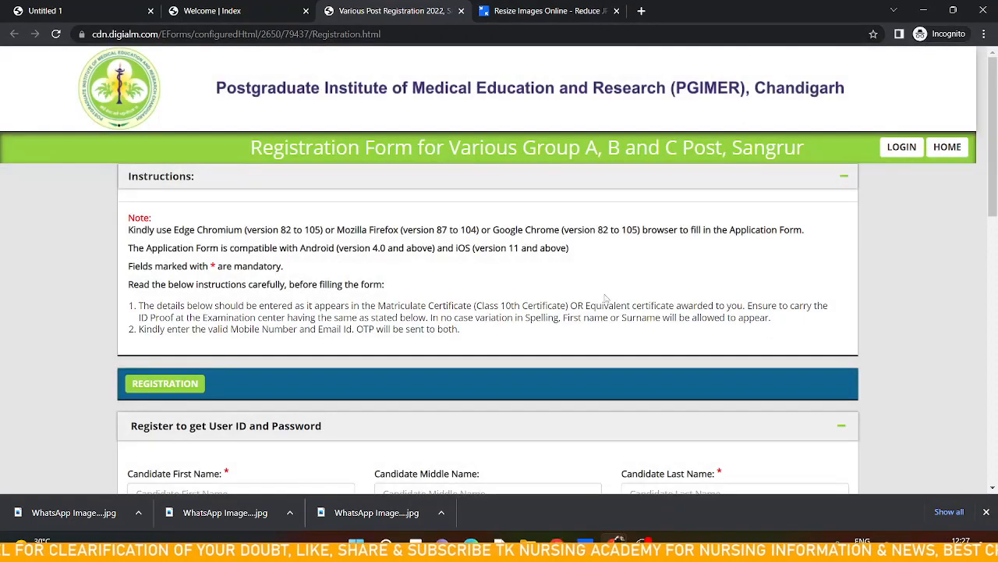
Enter the candidate's first and last name, leaving the middle name blank, and answer No to having changed name
scroll(588, 299, "down", 2)
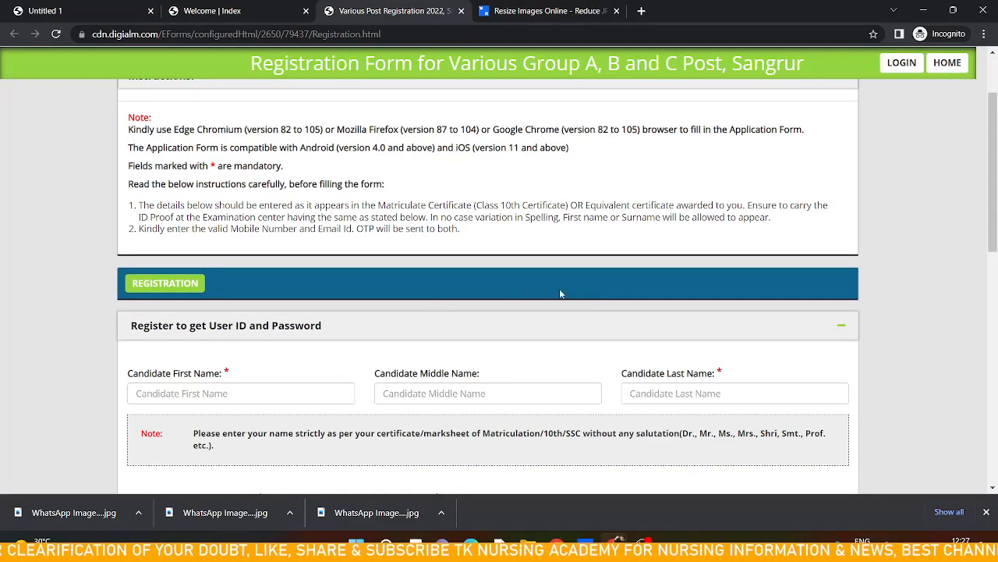
scroll(422, 300, "down", 1)
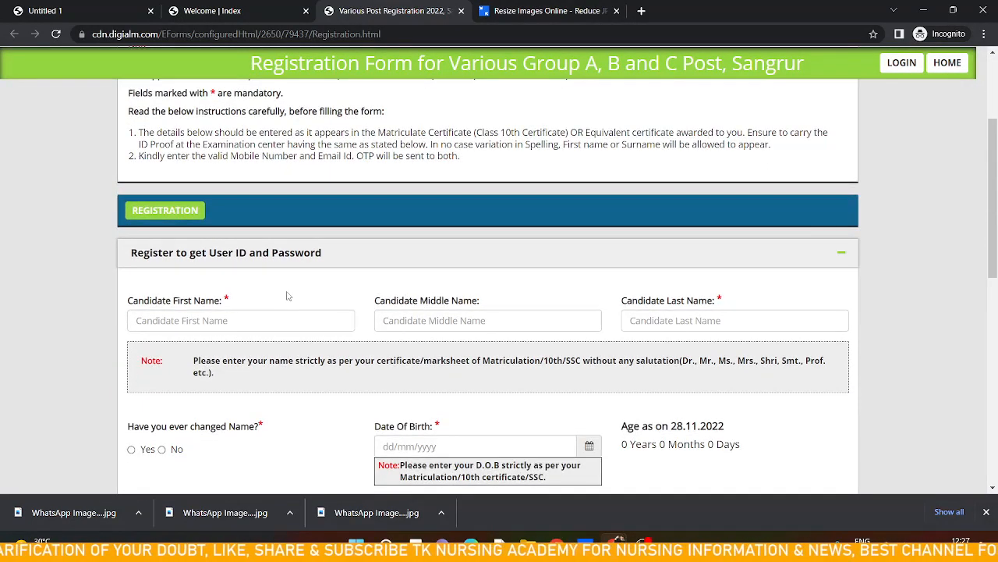
scroll(287, 296, "down", 1)
left_click(263, 260)
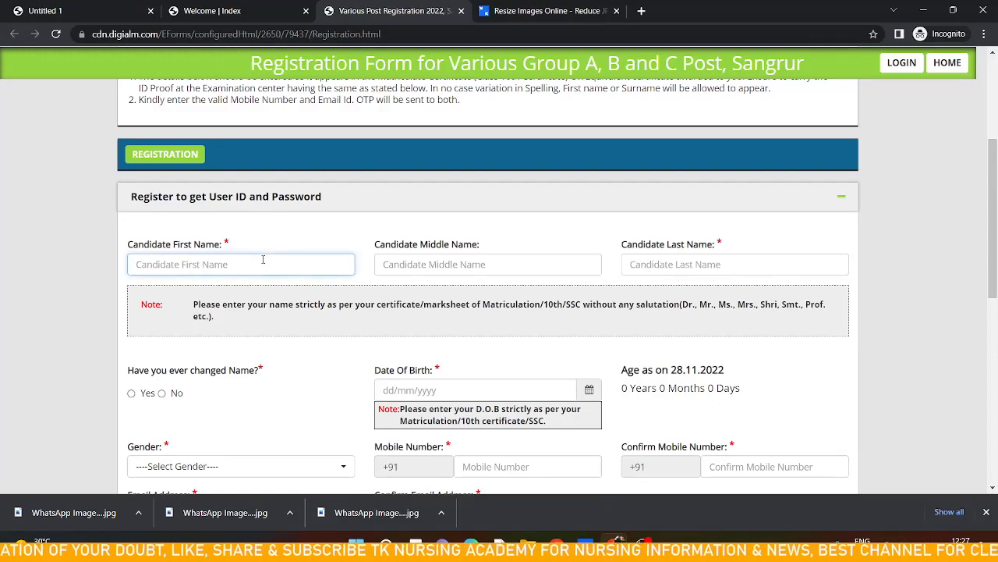
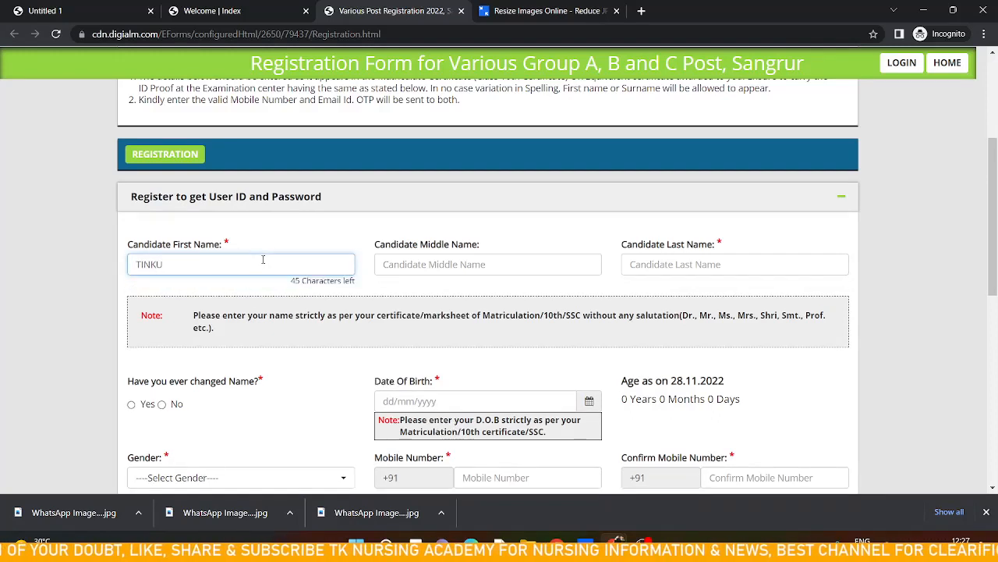
key("Tab")
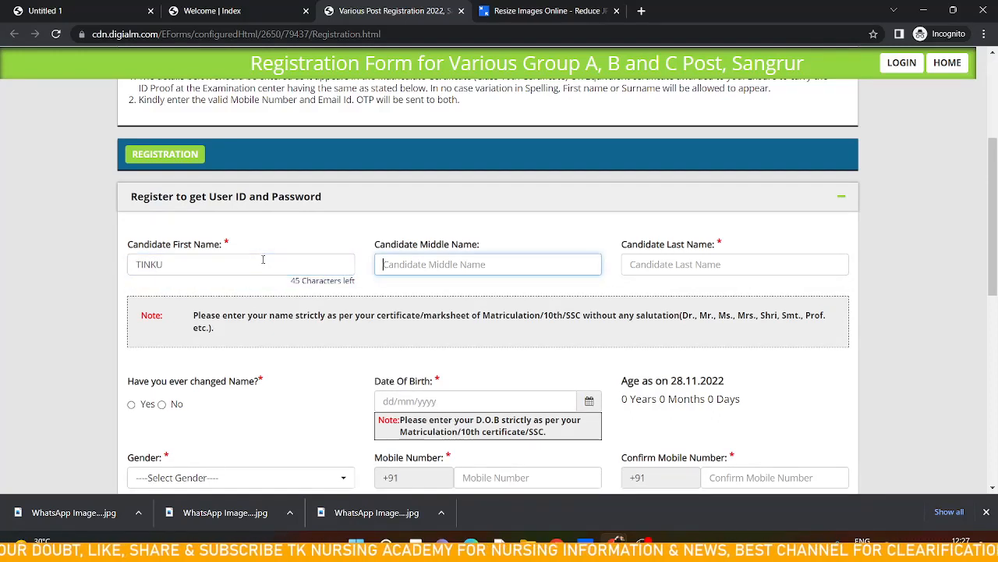
key("Tab")
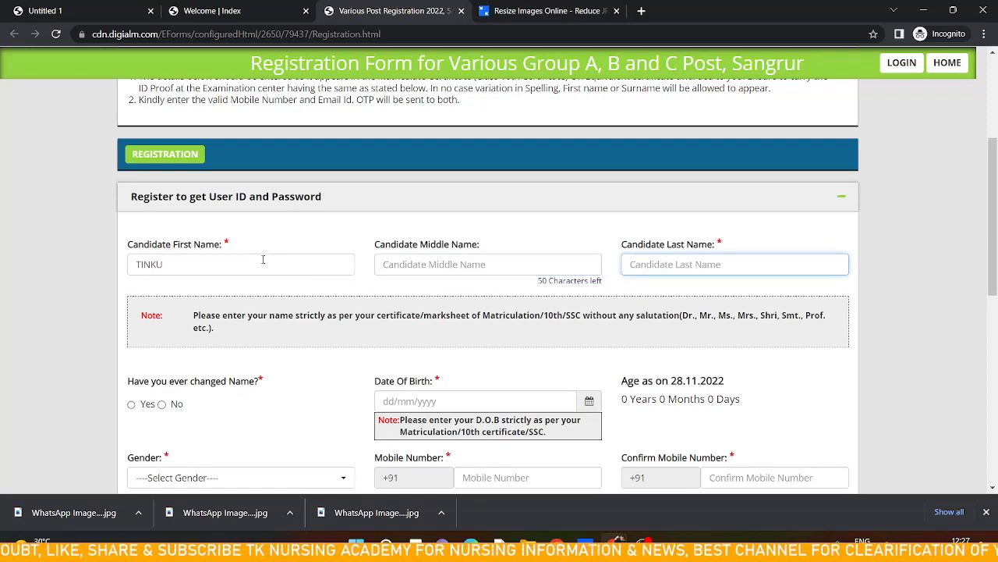
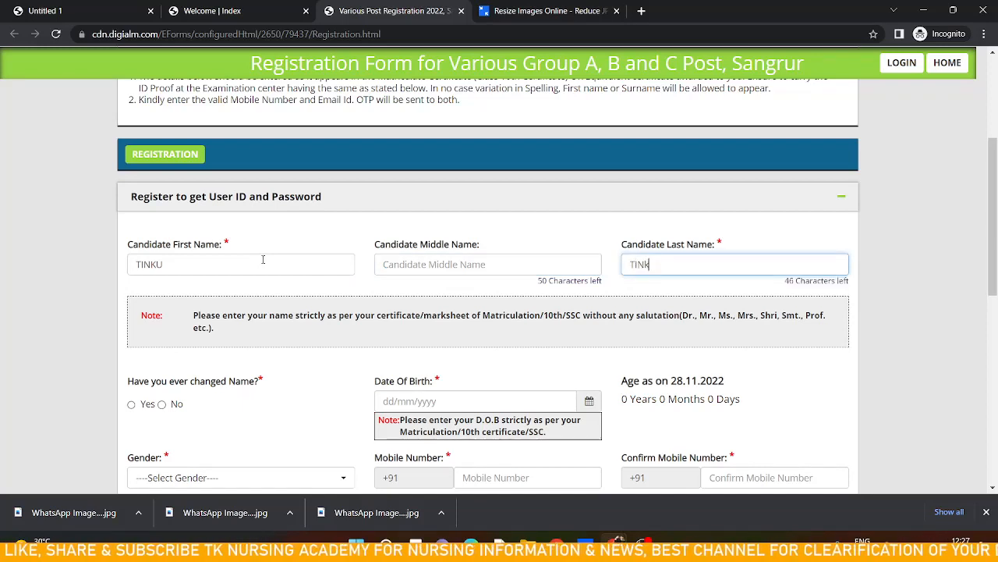
key("Tab")
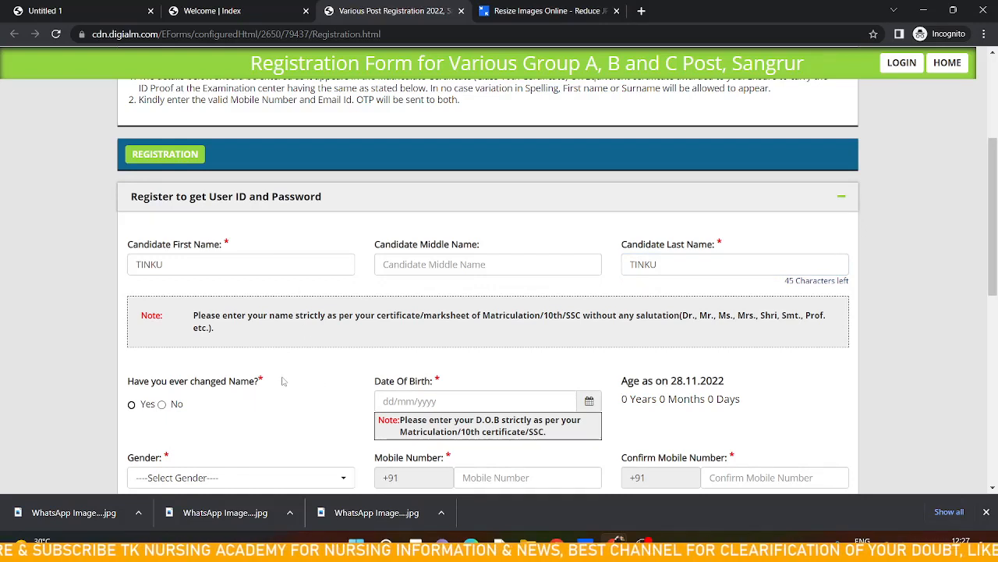
left_click(163, 407)
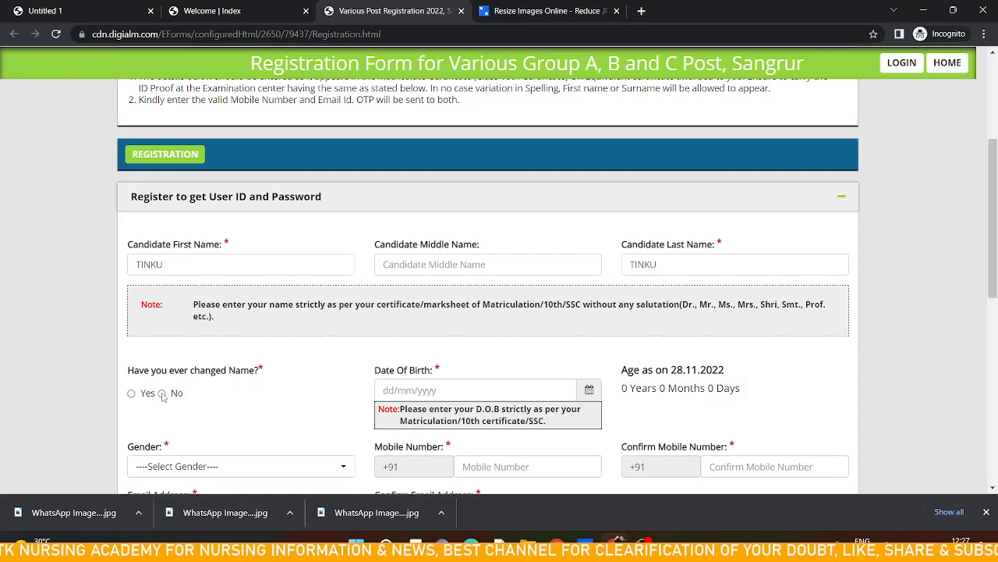
left_click(162, 393)
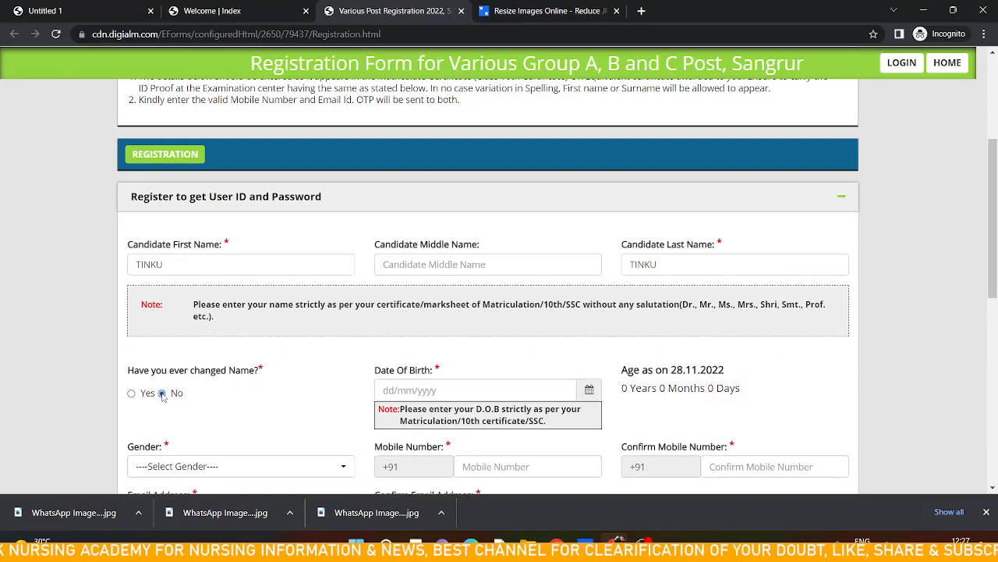
Pick the candidate's date of birth in the date picker
left_click(570, 390)
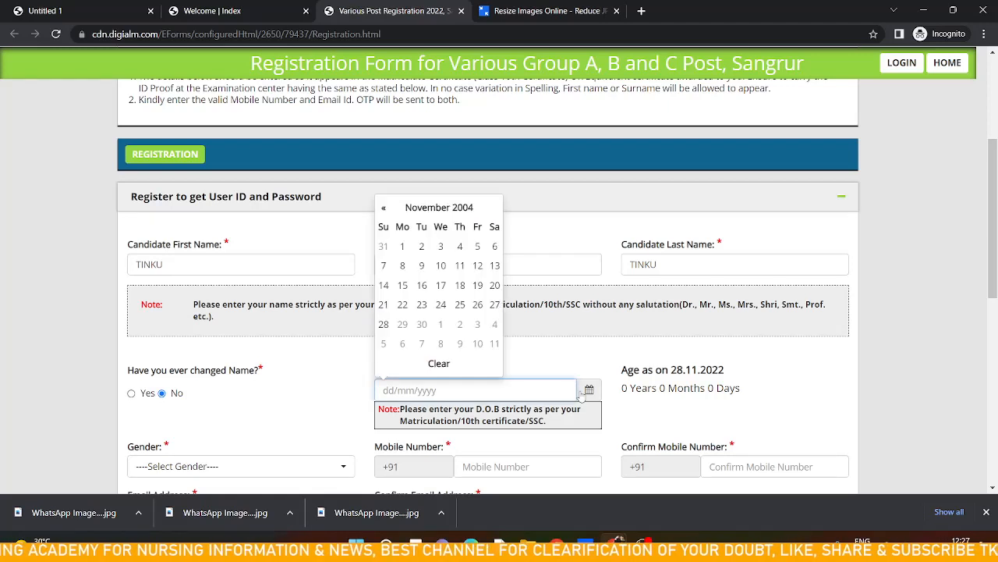
left_click(457, 207)
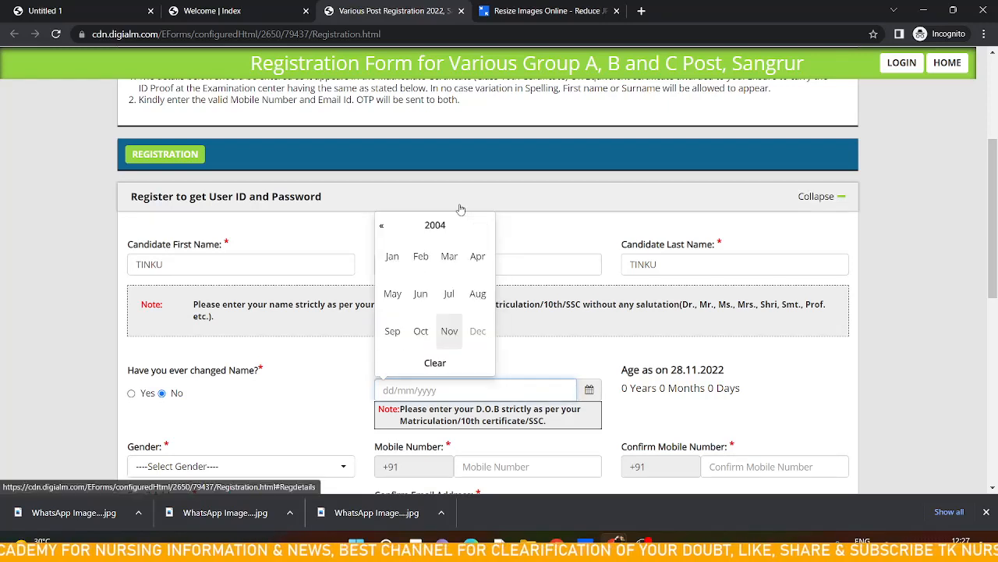
left_click(381, 226)
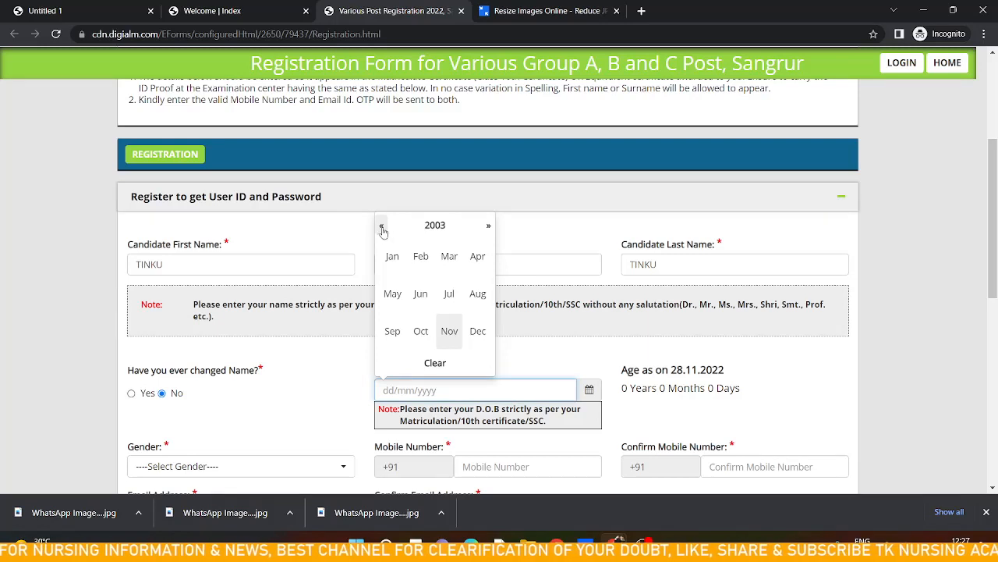
left_click(382, 227)
left_click(432, 226)
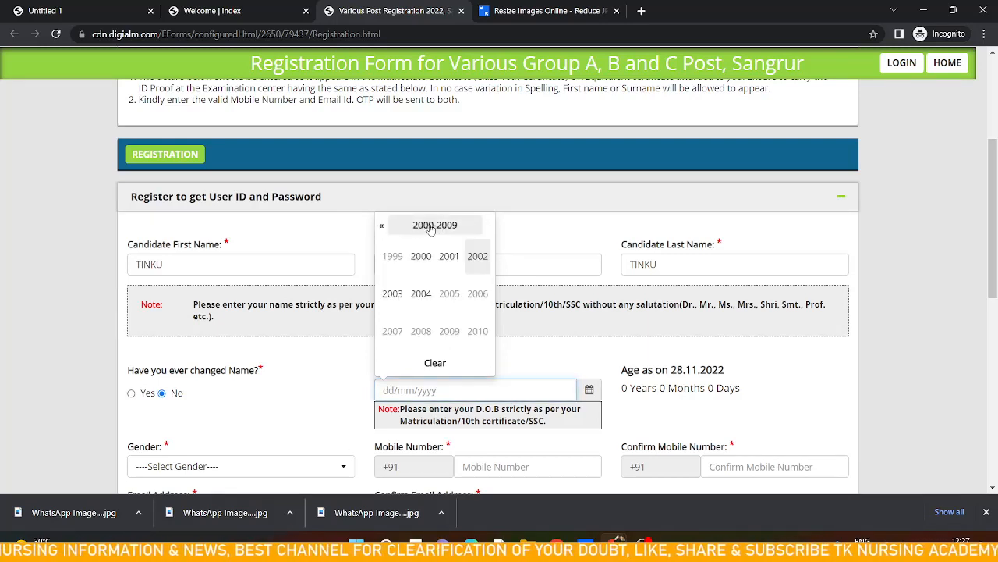
left_click(381, 226)
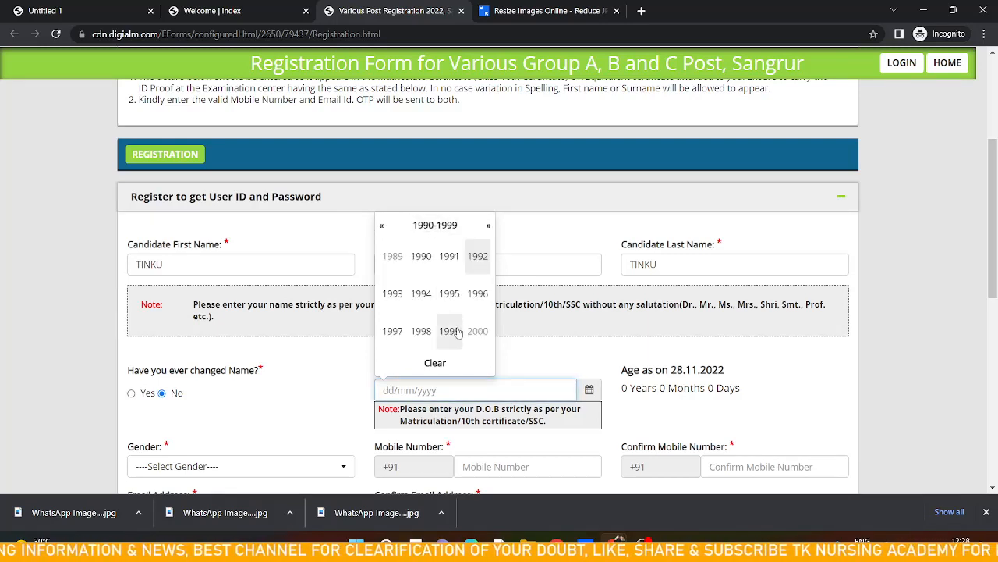
left_click(449, 295)
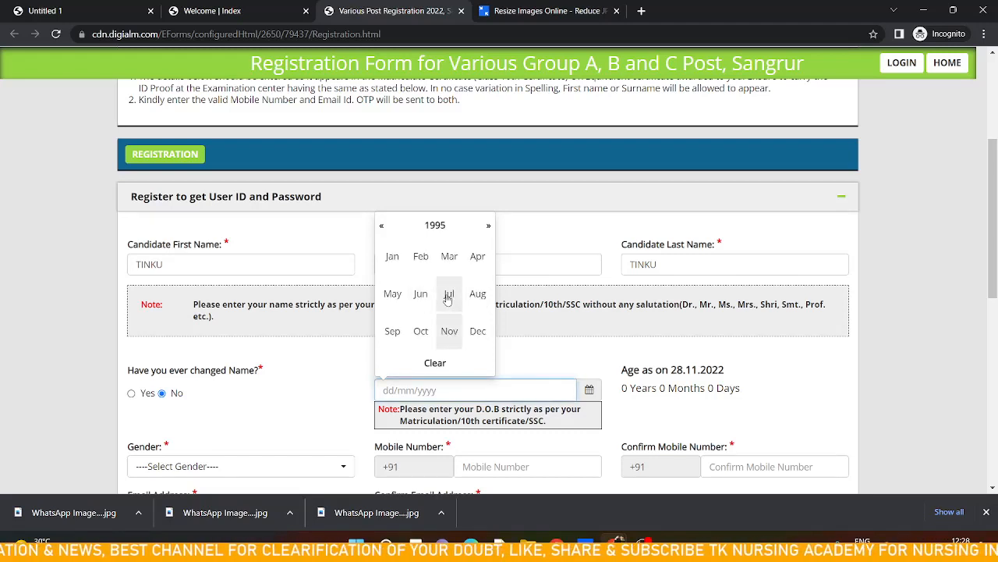
left_click(447, 295)
left_click(402, 285)
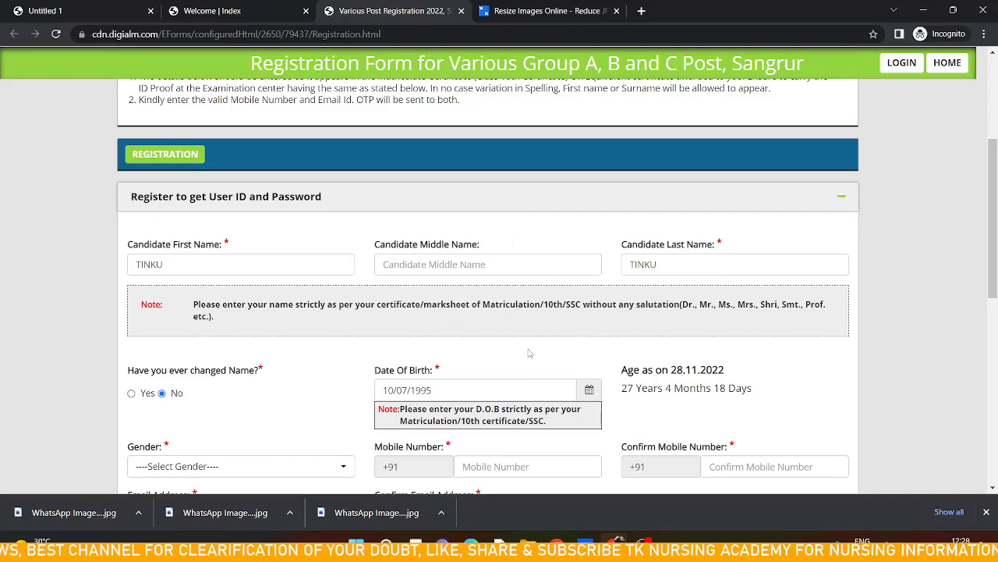
Set the gender to Male
scroll(538, 353, "down", 2)
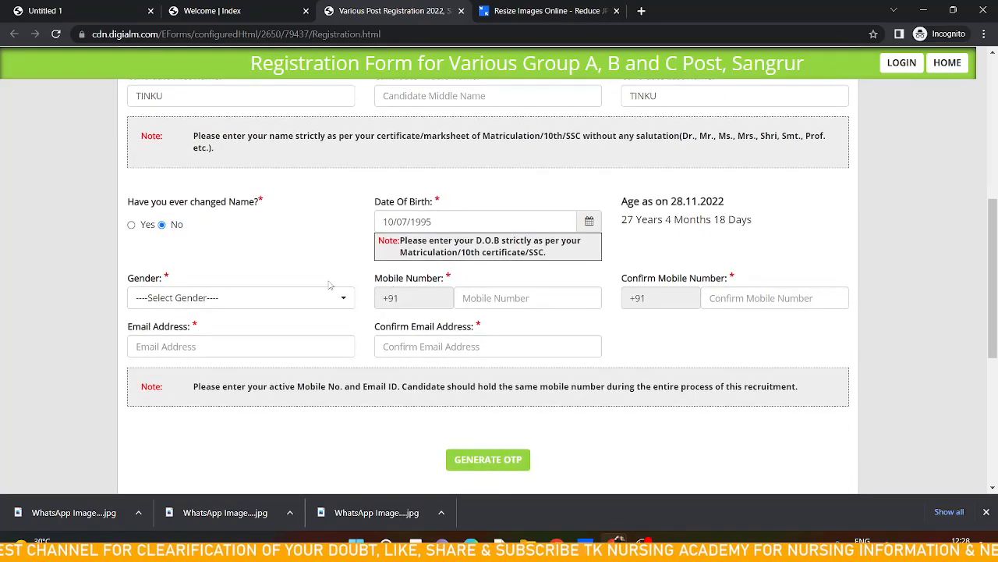
left_click(330, 298)
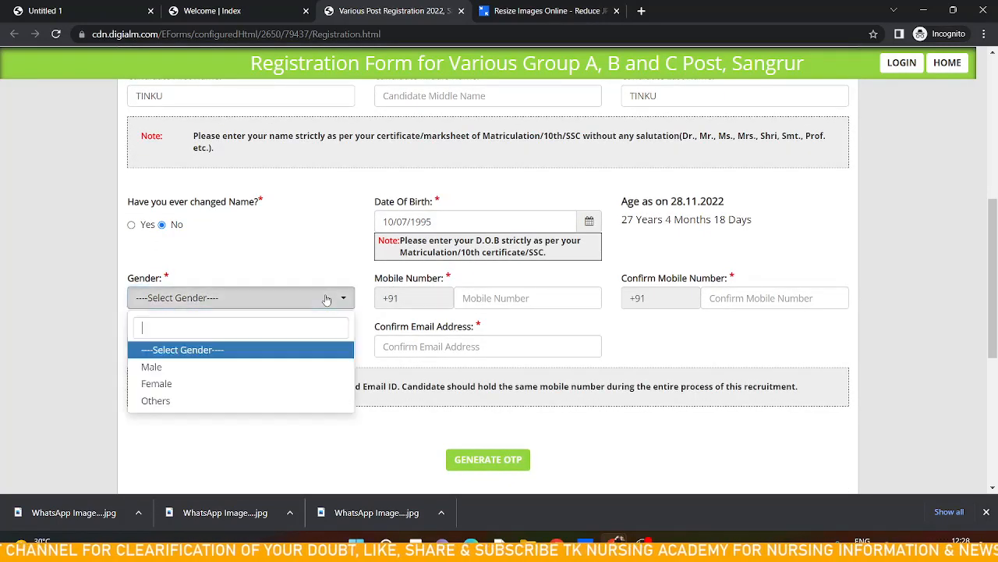
left_click(179, 369)
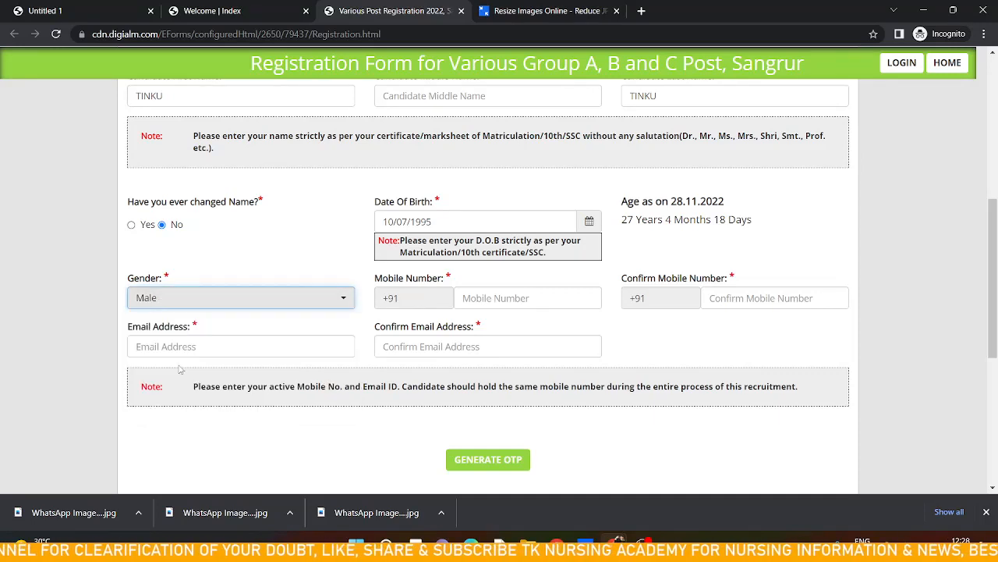
Enter the candidate's mobile number and repeat it in the confirm mobile number field
left_click(510, 297)
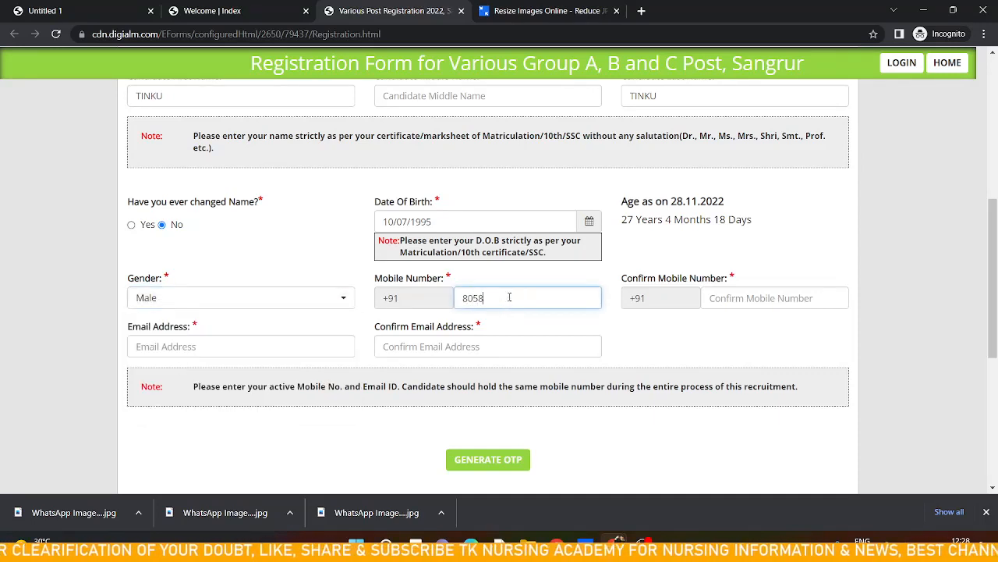
key("Tab")
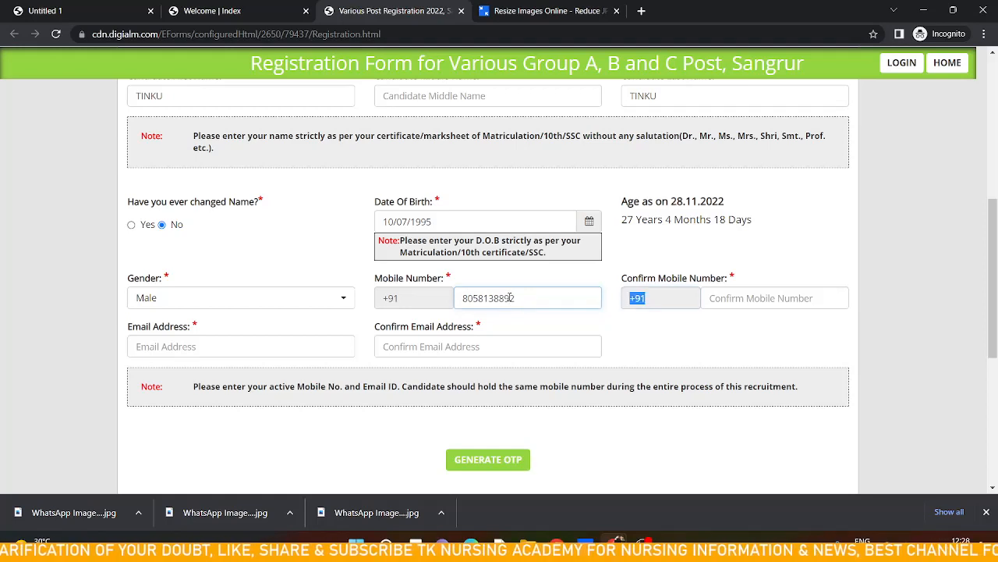
key("Tab")
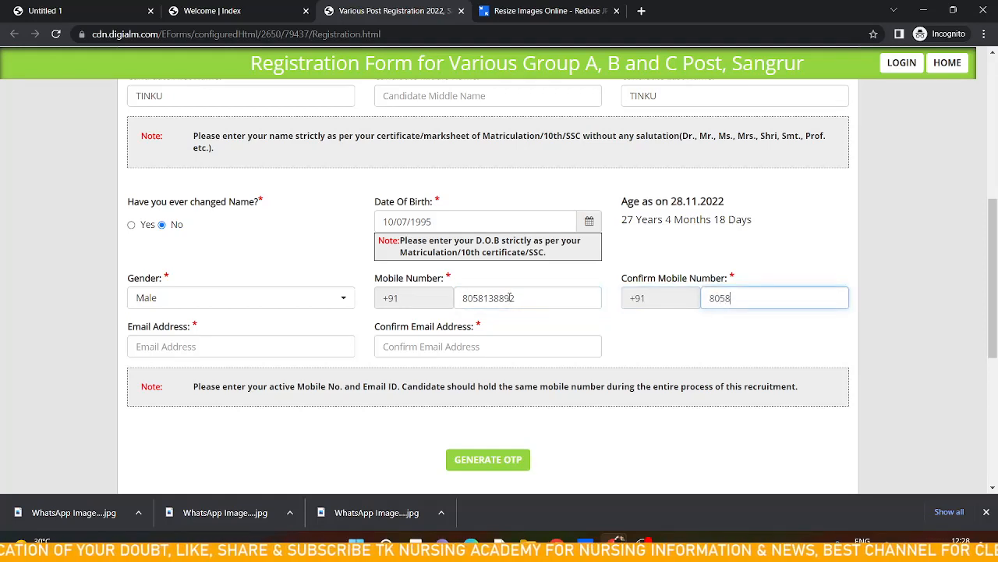
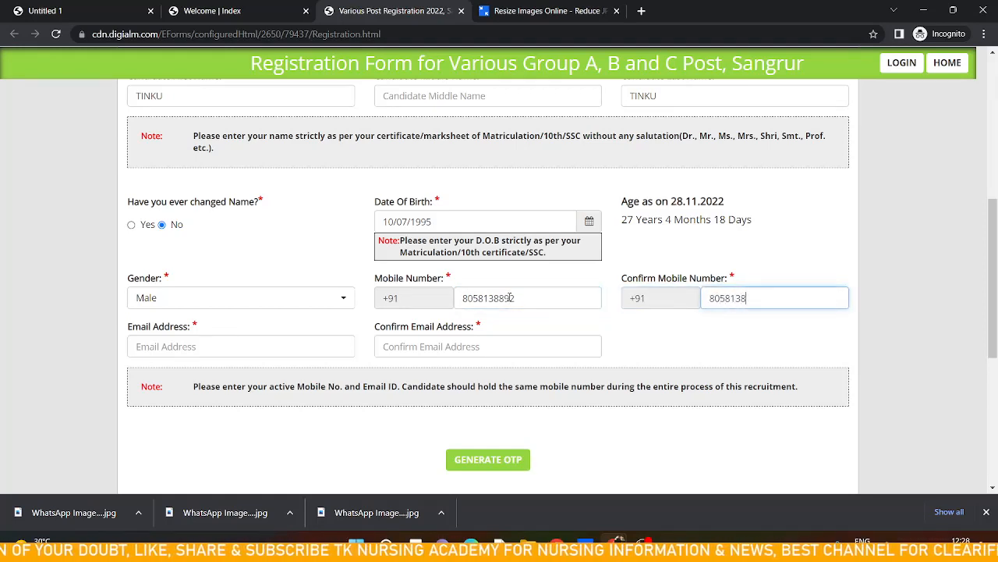
key("Tab")
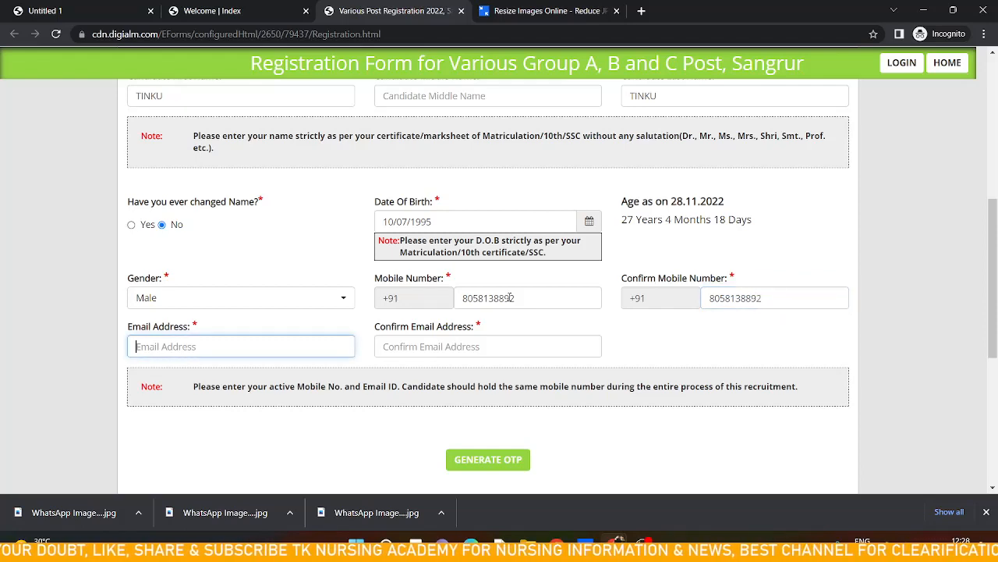
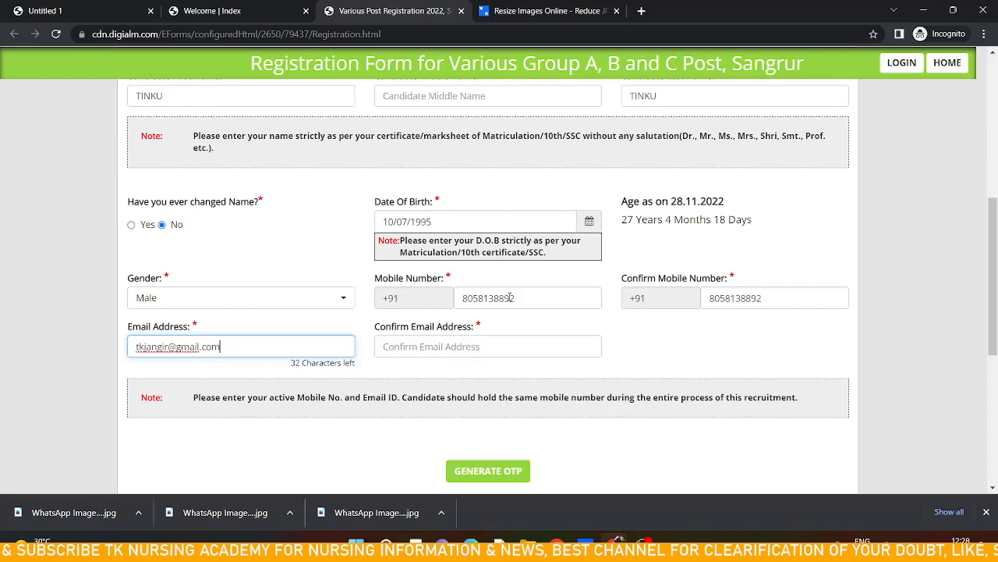
Enter the candidate's e-mail address and repeat it in the confirm e-mail address field
key("Tab")
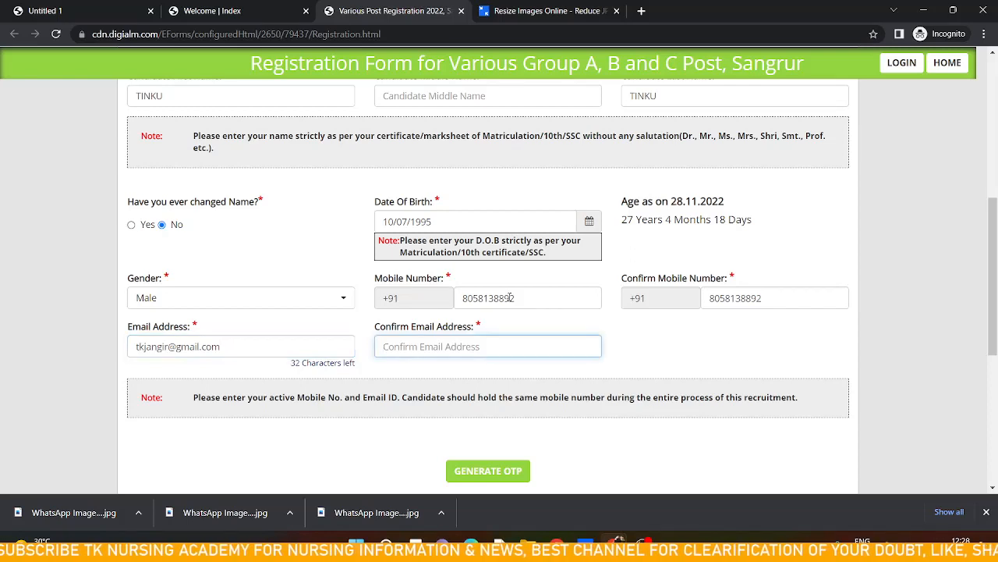
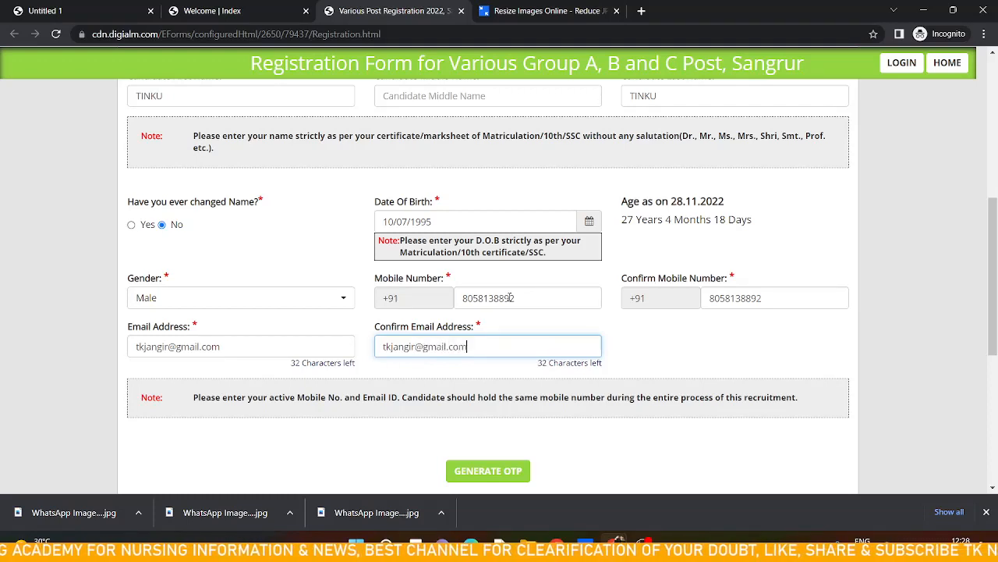
key("Tab")
Try to generate the registration OTP and dismiss the alert that appears
scroll(511, 298, "down", 2)
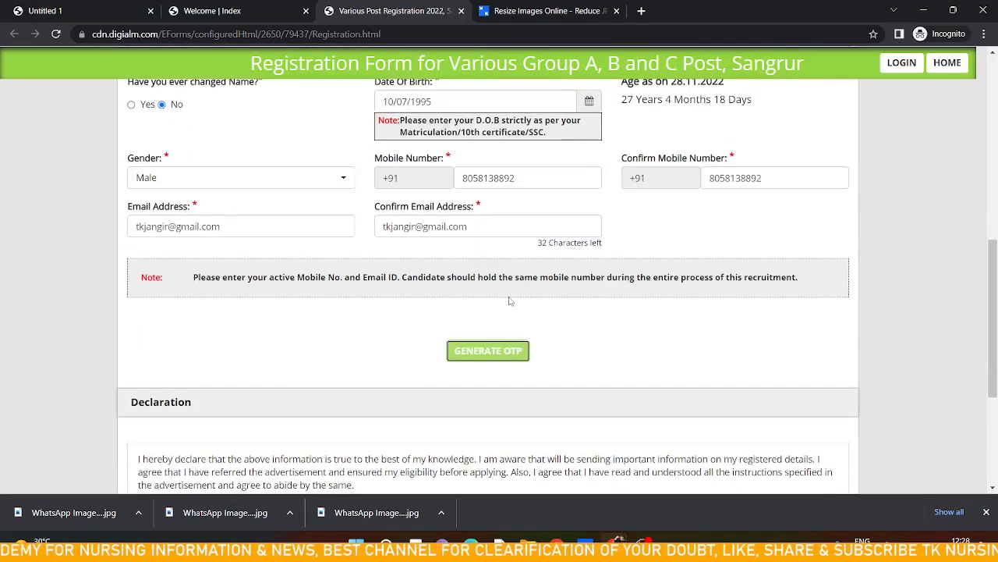
left_click(492, 351)
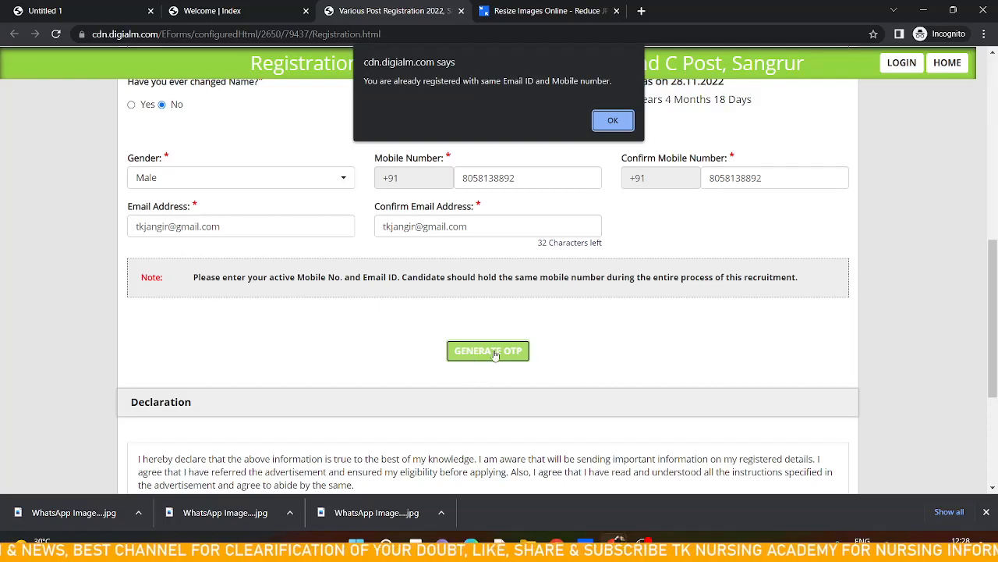
left_click(612, 121)
Tick the I Agree declaration, enter the captcha pqrxtap and attempt to reverify, closing the alert
scroll(541, 255, "down", 1)
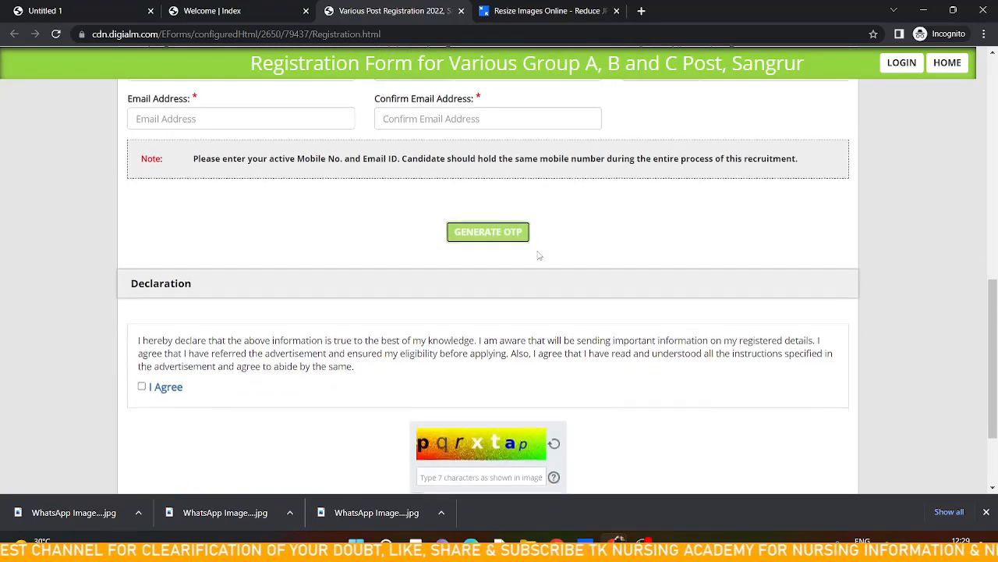
scroll(478, 301, "down", 1)
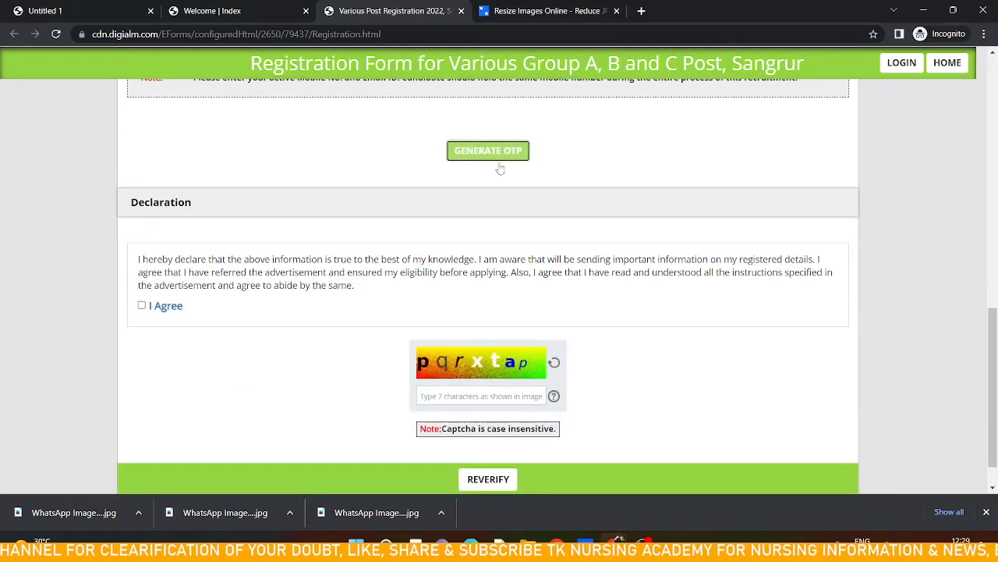
left_click(141, 306)
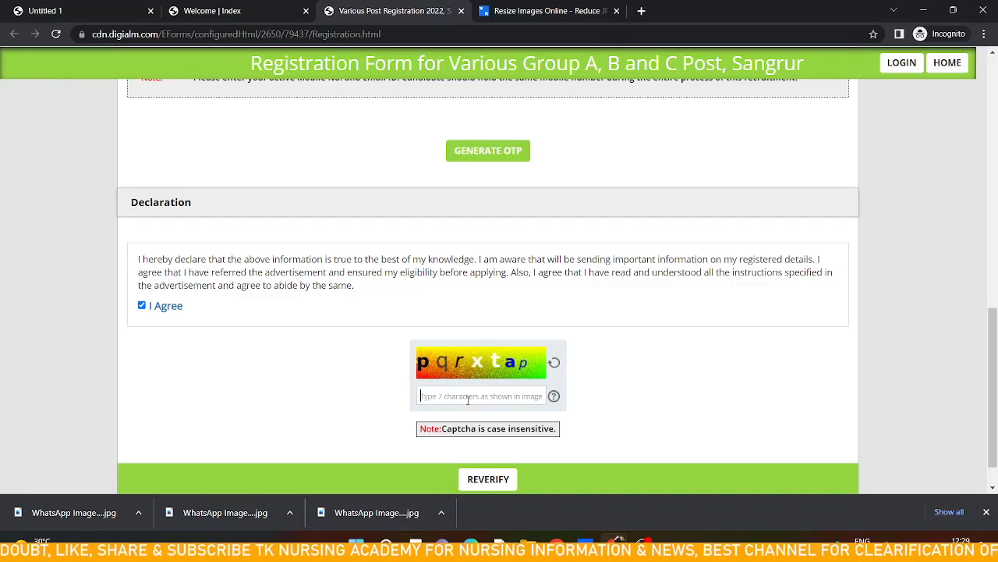
type("pq")
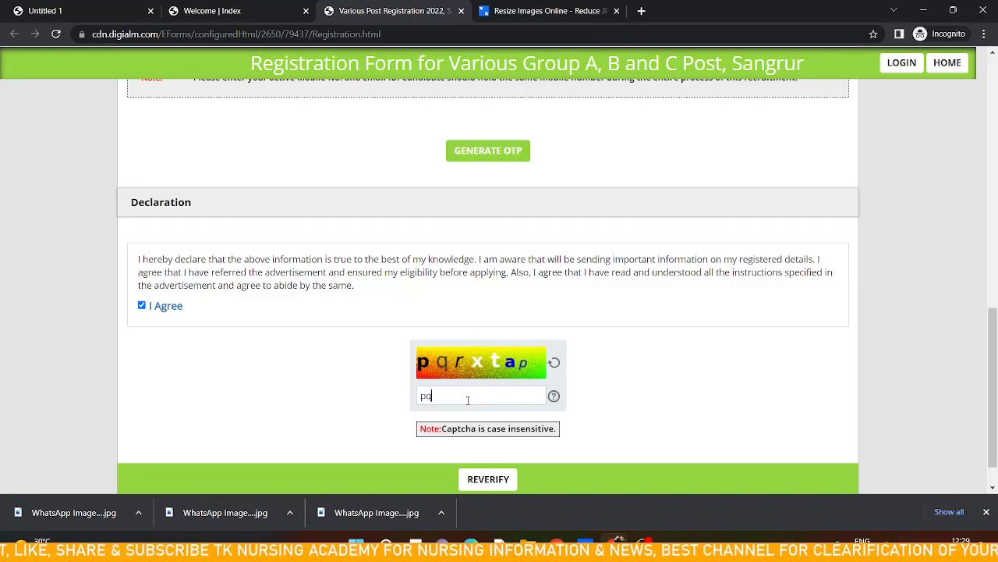
type("r")
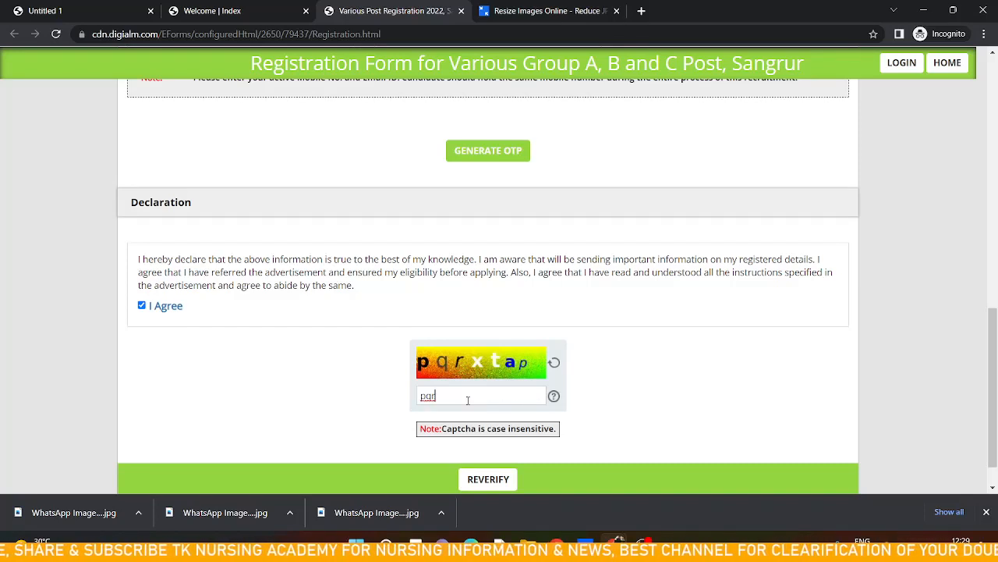
type("xt")
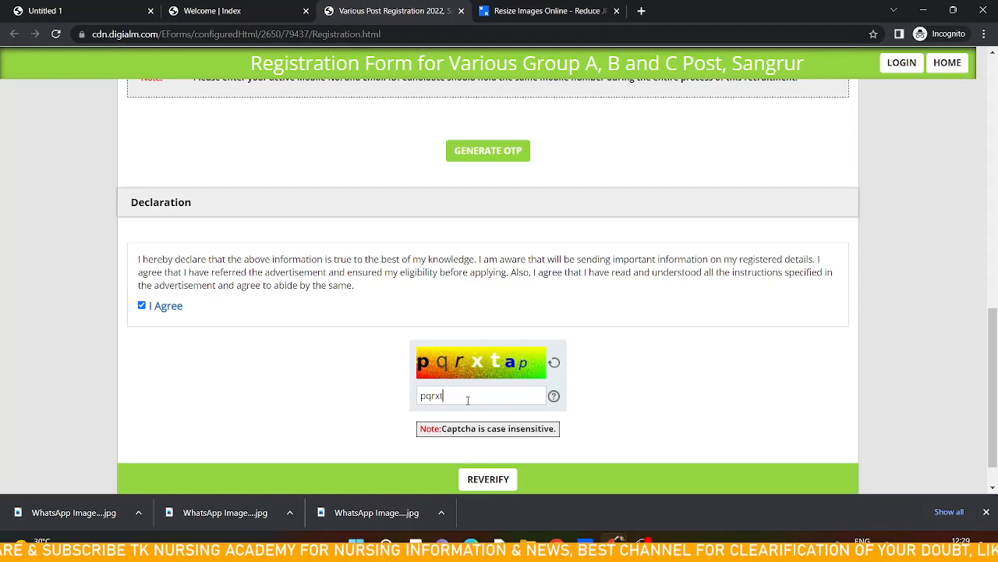
type("ap")
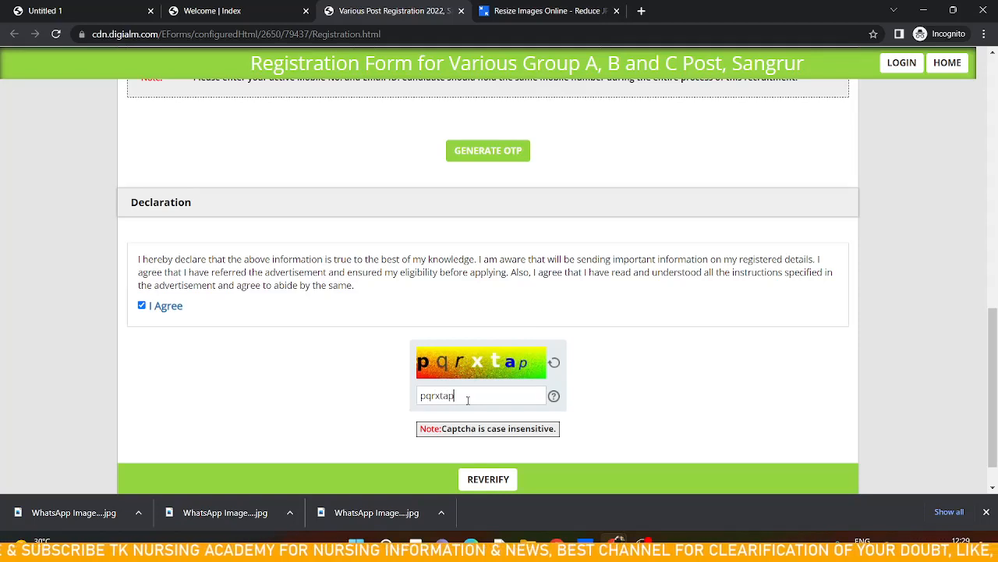
left_click(485, 479)
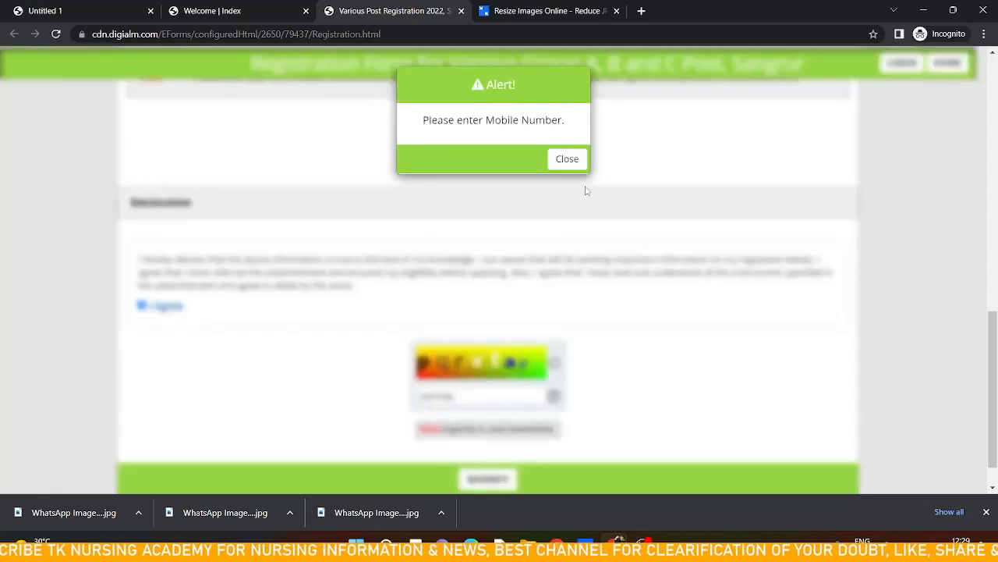
left_click(565, 166)
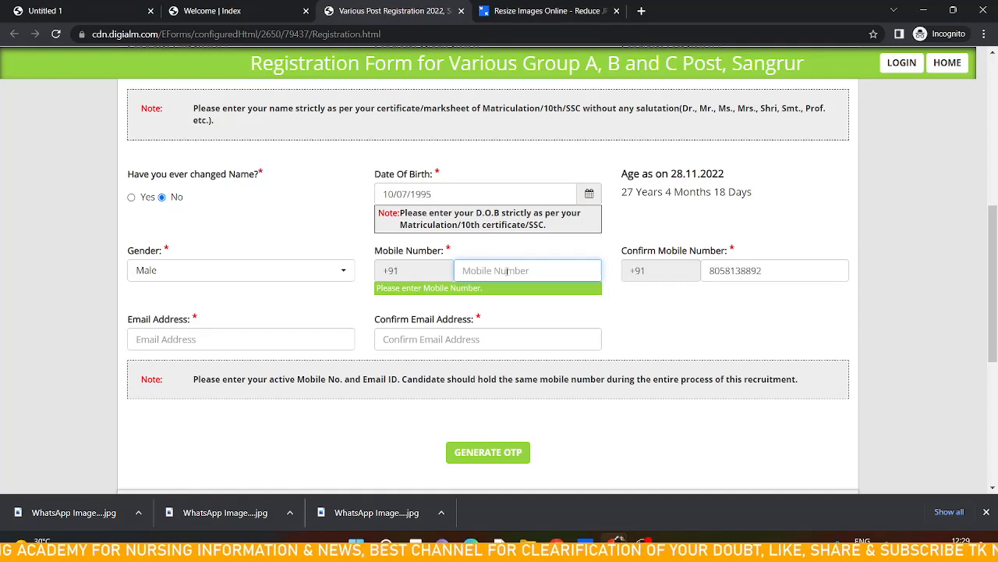
Open the applicant login page from the registration form
scroll(507, 273, "down", 5)
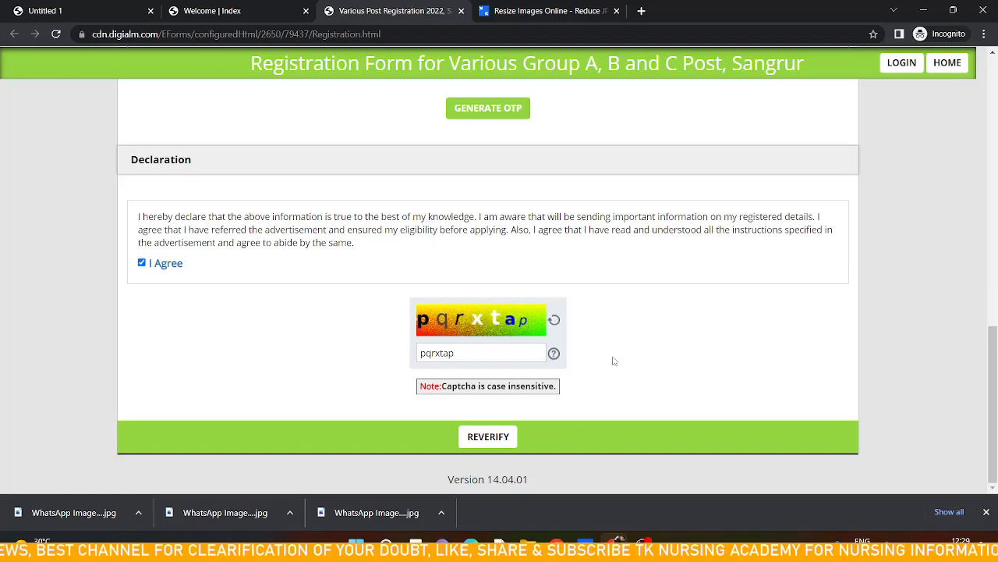
scroll(613, 362, "up", 10)
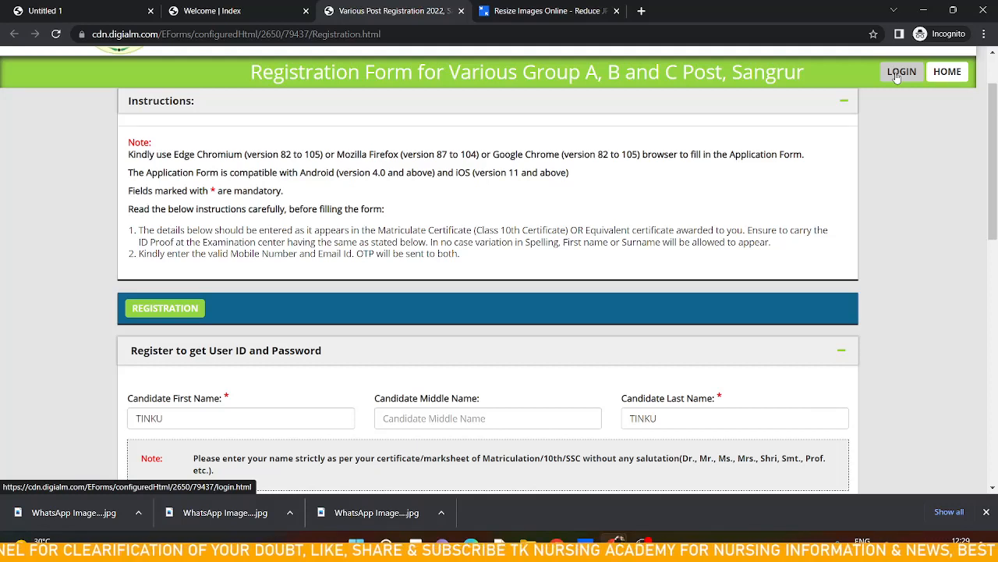
left_click(897, 74)
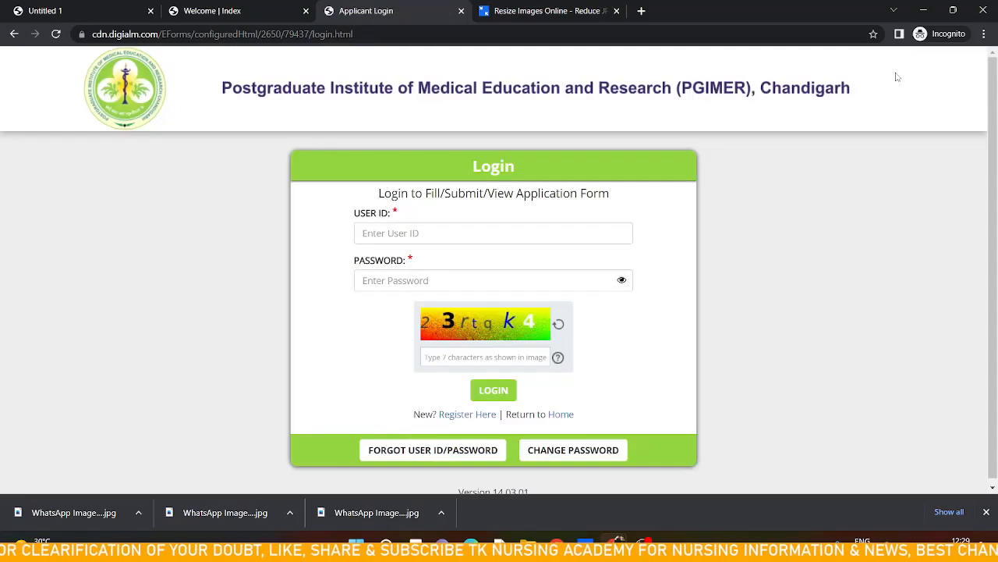
Enter the candidate's registration number as the User ID and type the account password
left_click(480, 232)
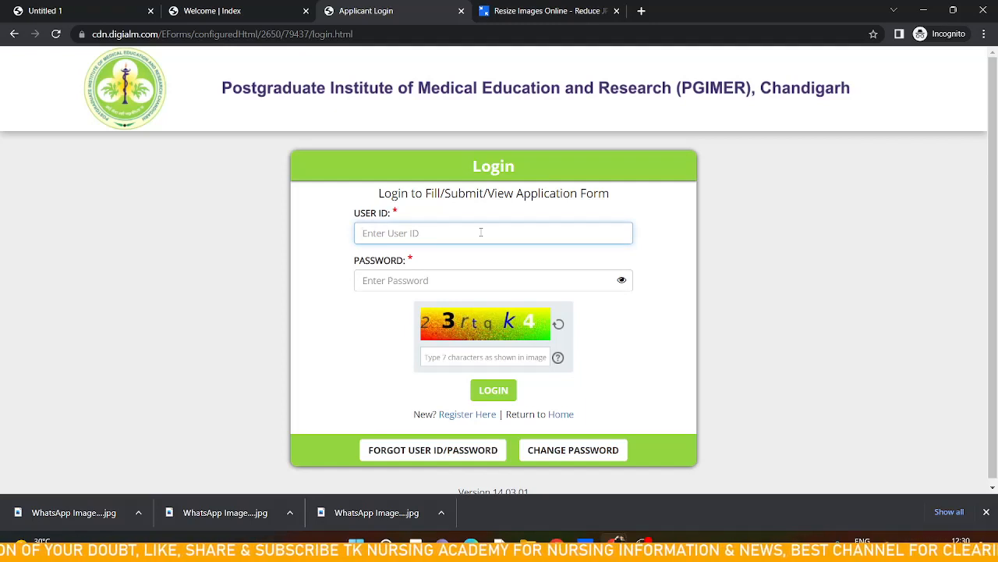
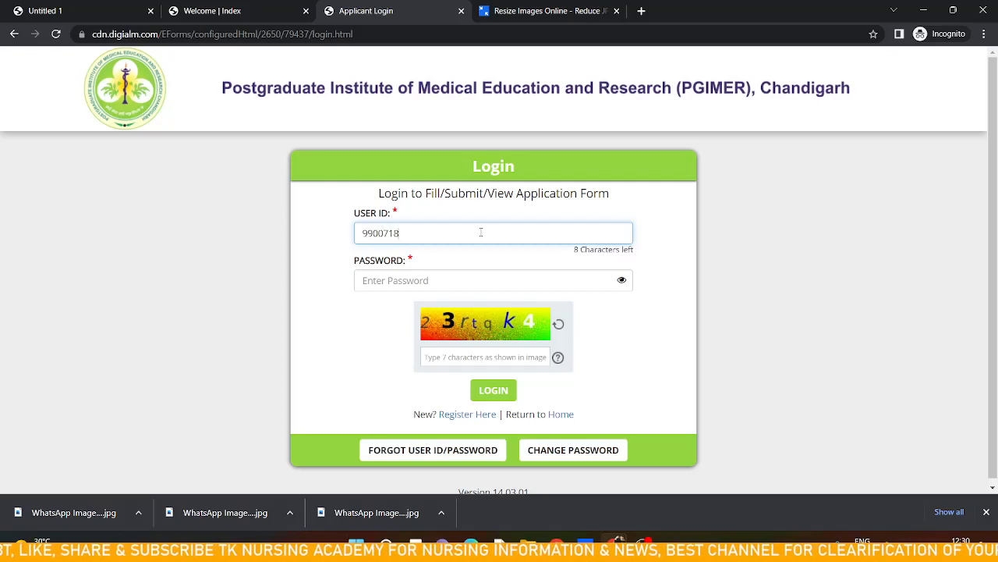
key("Tab")
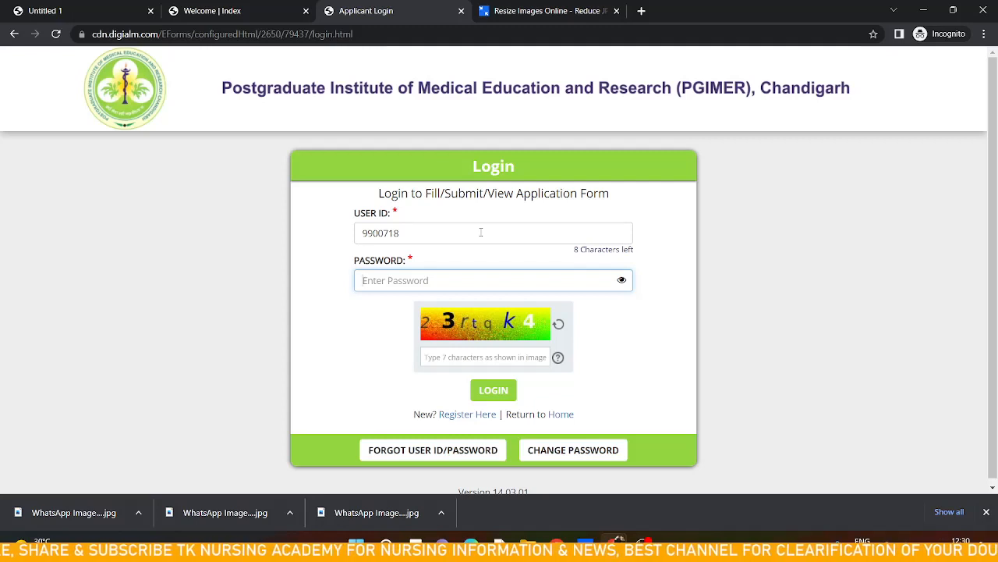
type("•")
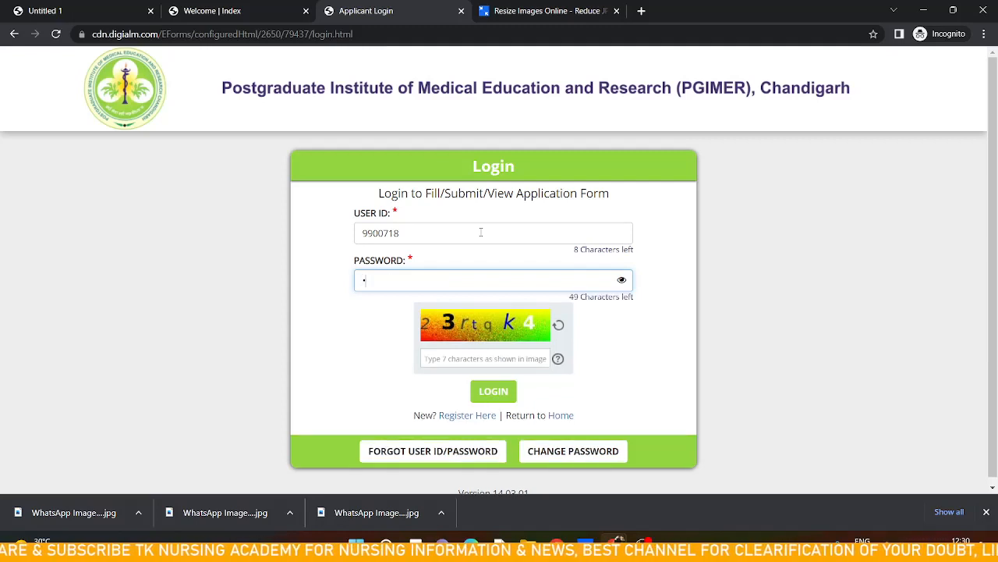
type("••")
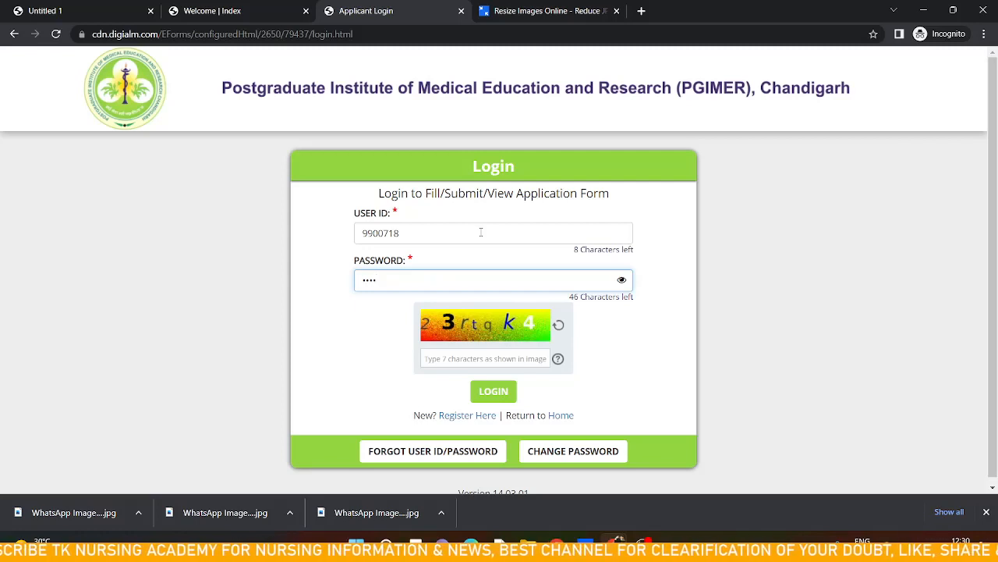
type("••••")
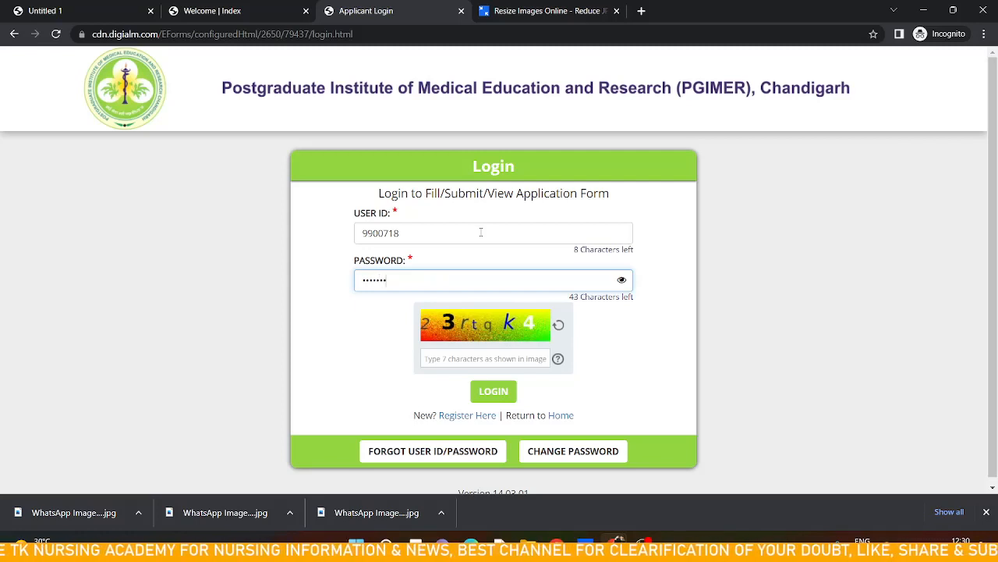
Enter the captcha 23rtqk4, log in, and open the Application Form section
left_click(489, 363)
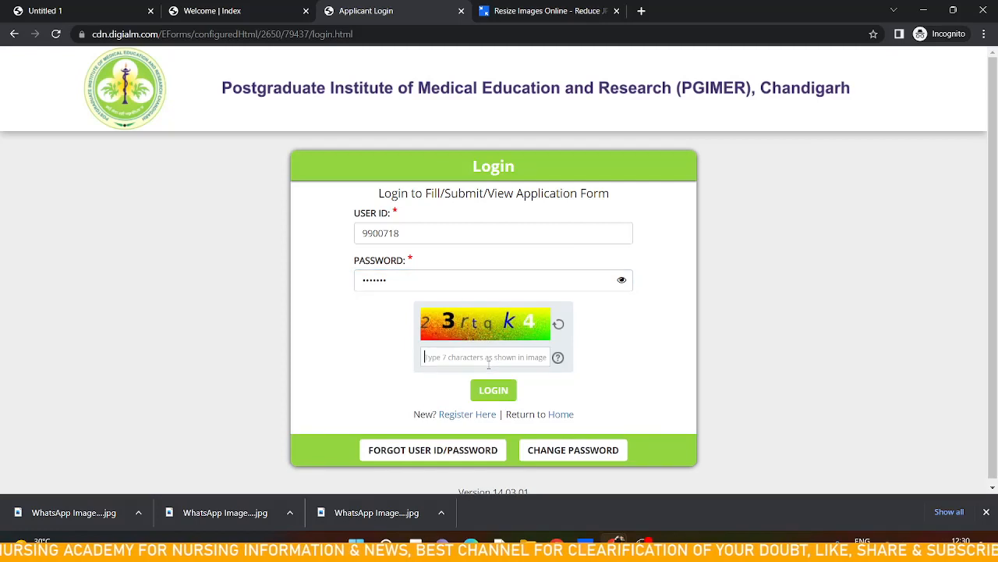
type("23")
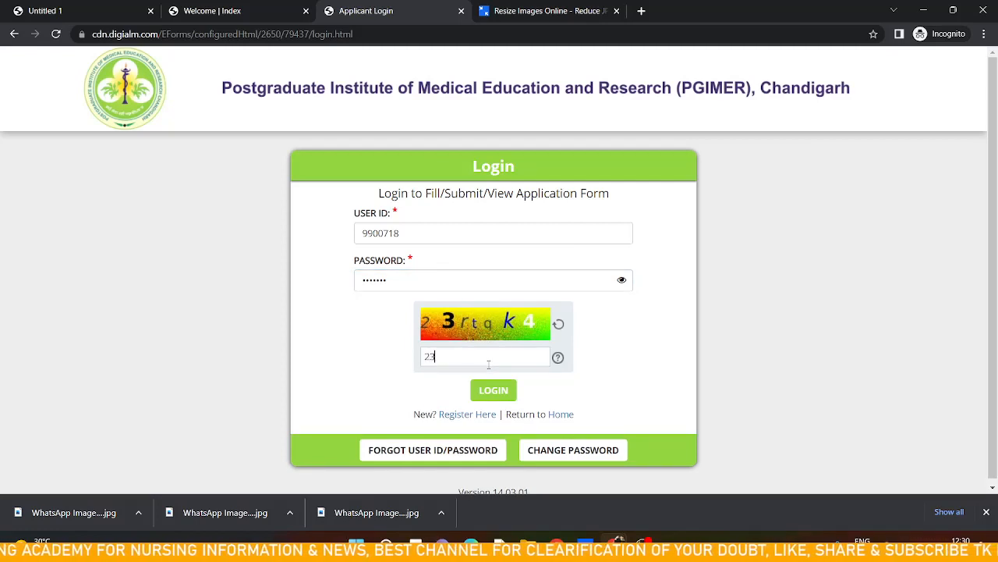
type("rt")
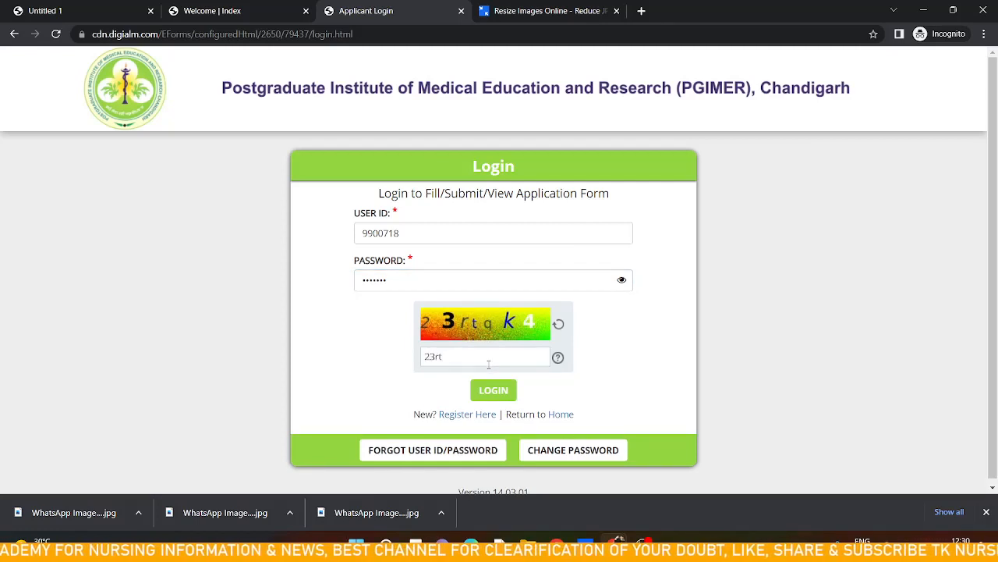
type("qk4")
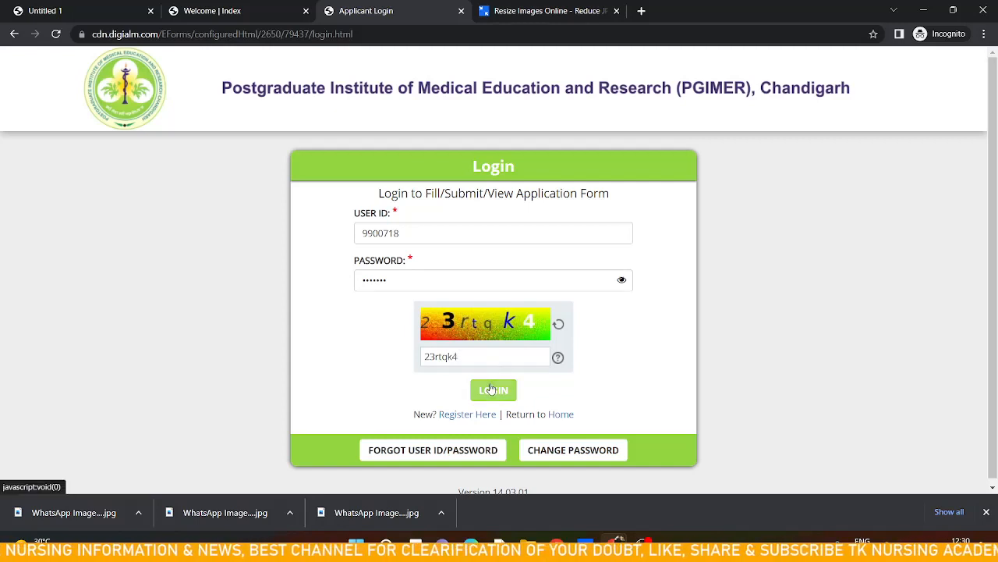
left_click(492, 390)
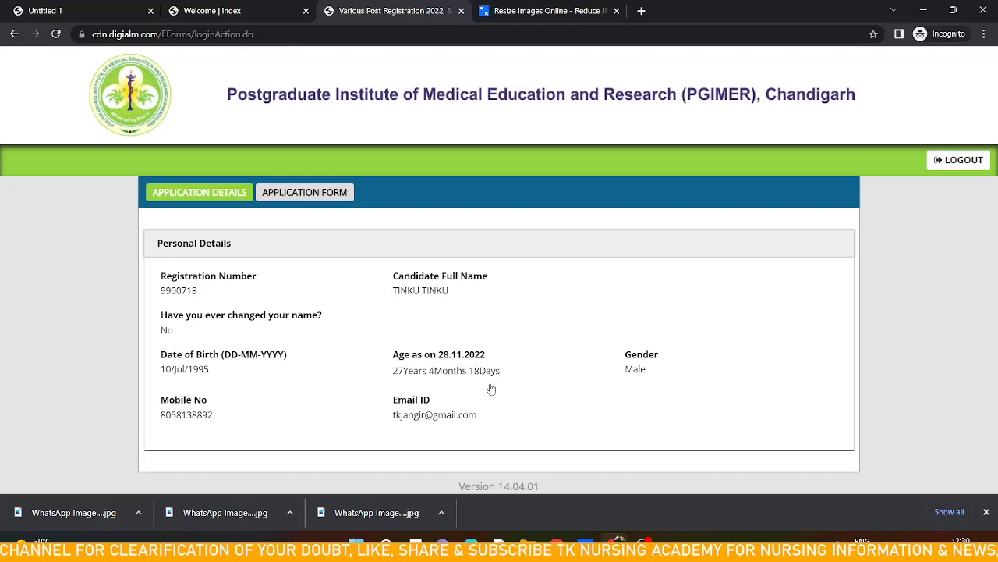
left_click(301, 195)
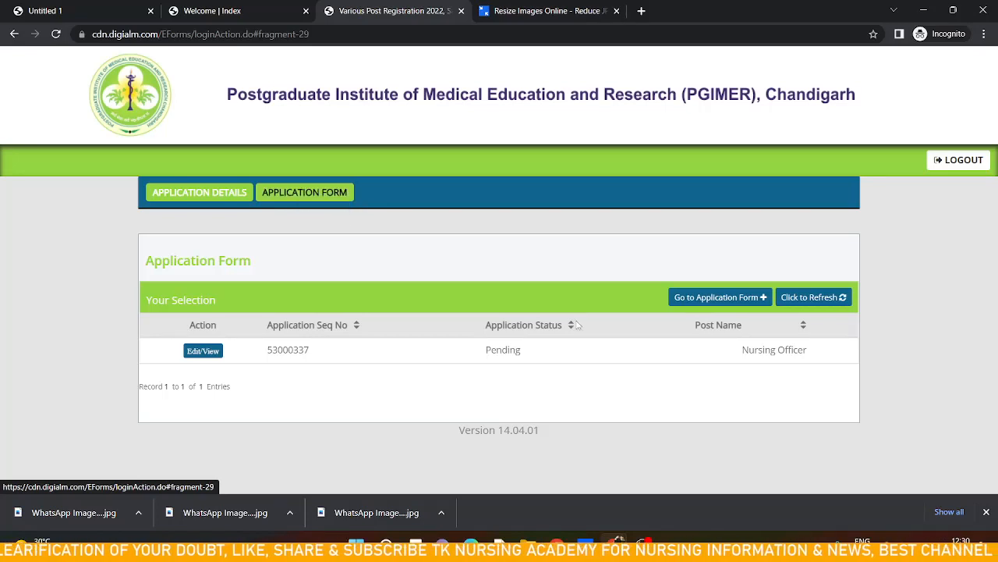
Open the application form and review the pre-filled candidate personal details
left_click(724, 298)
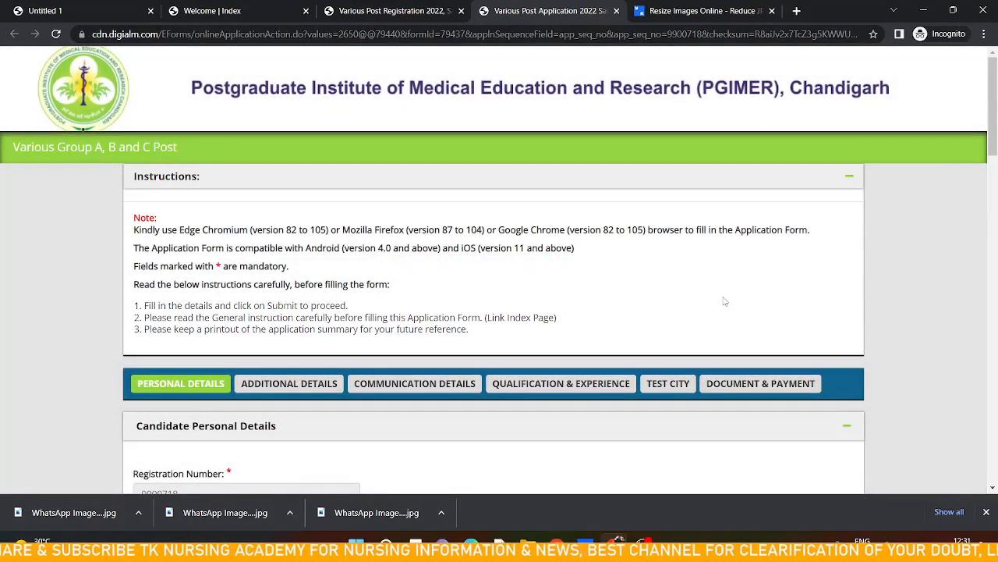
scroll(498, 267, "down", 2)
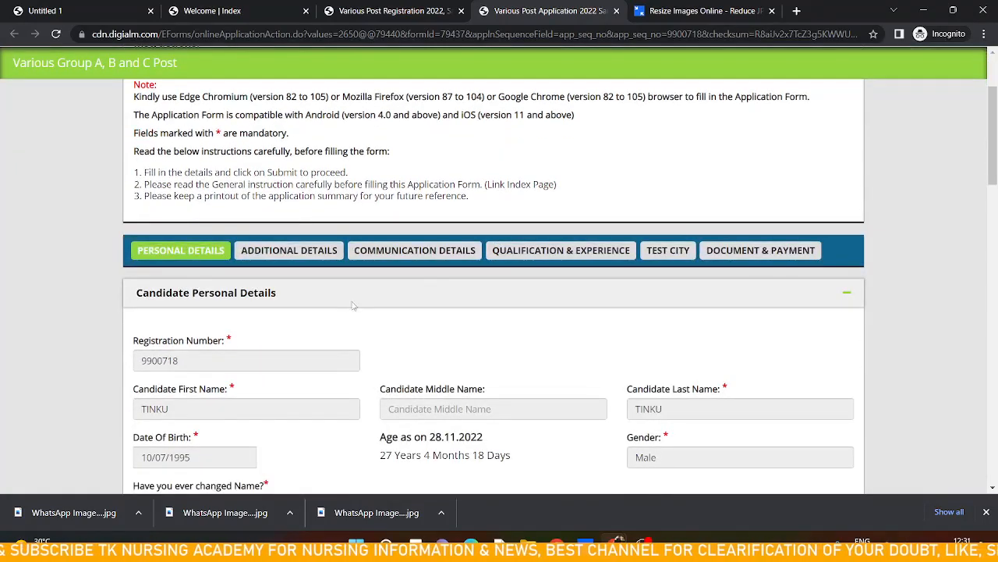
scroll(417, 325, "down", 2)
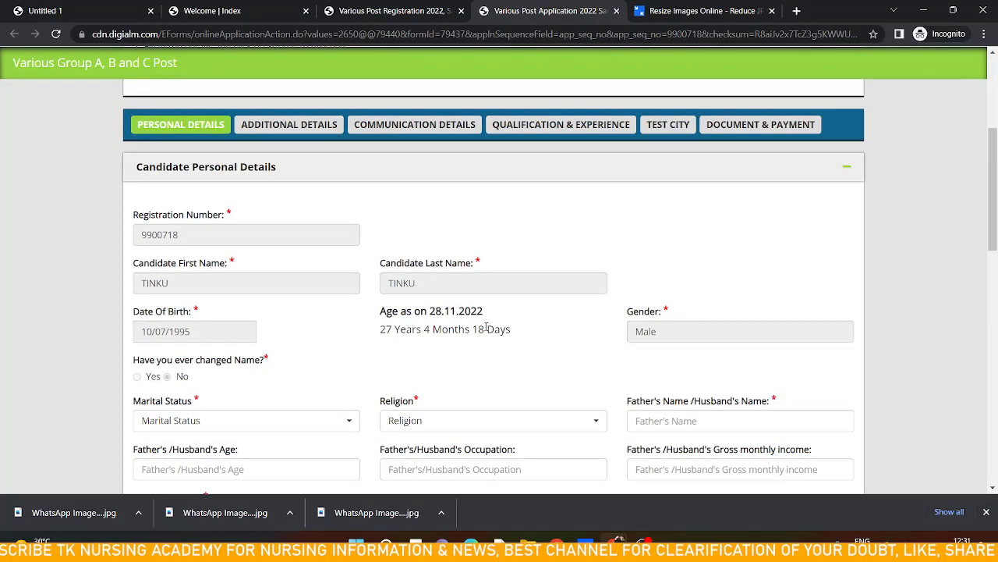
scroll(486, 329, "down", 4)
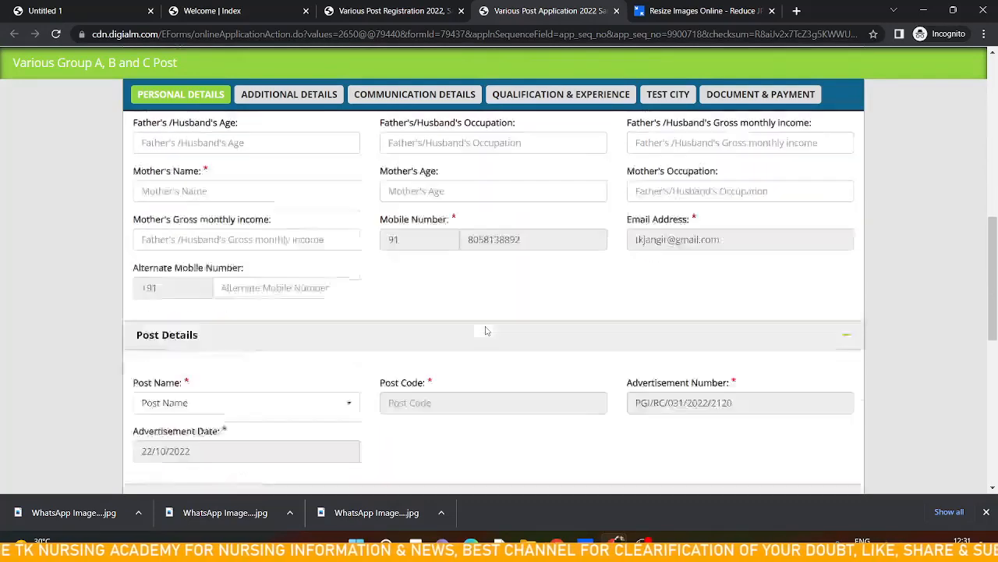
scroll(486, 330, "down", 1)
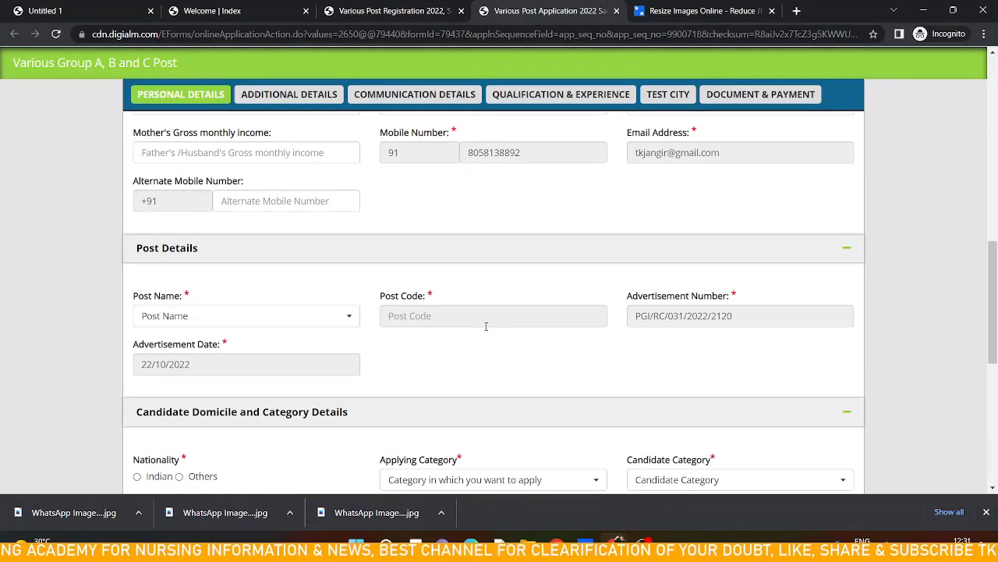
scroll(366, 279, "up", 2)
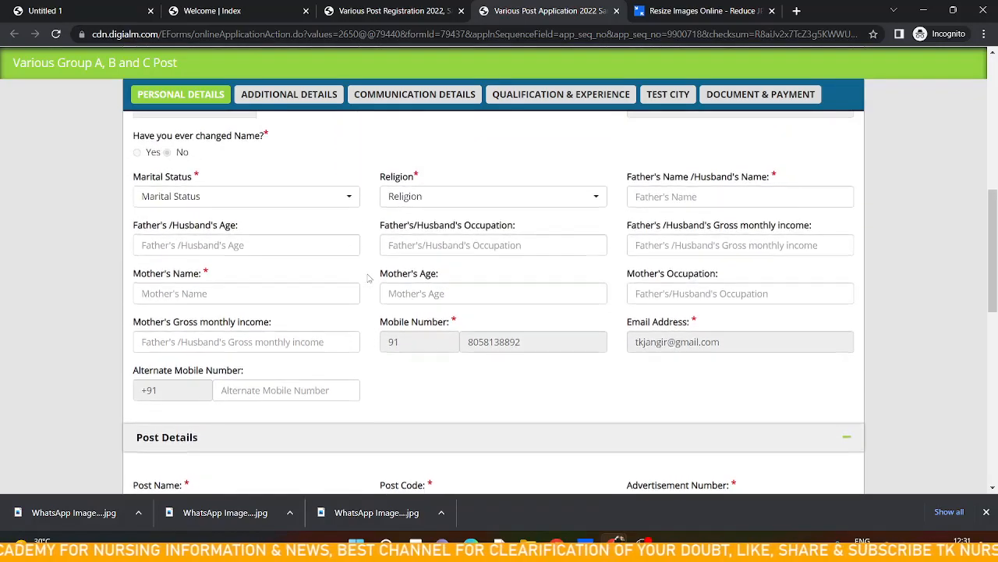
scroll(367, 280, "up", 2)
scroll(367, 279, "down", 3)
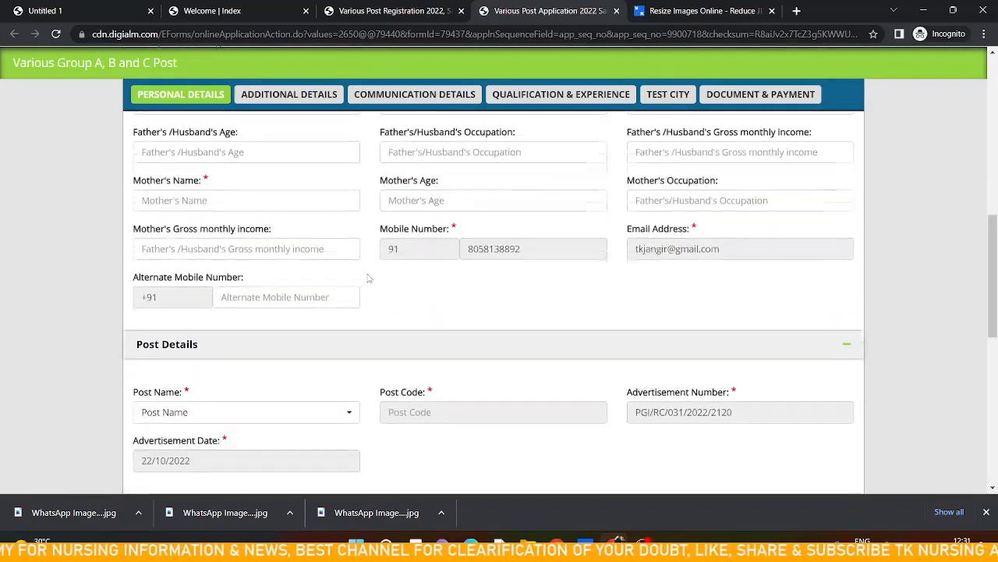
scroll(369, 278, "up", 3)
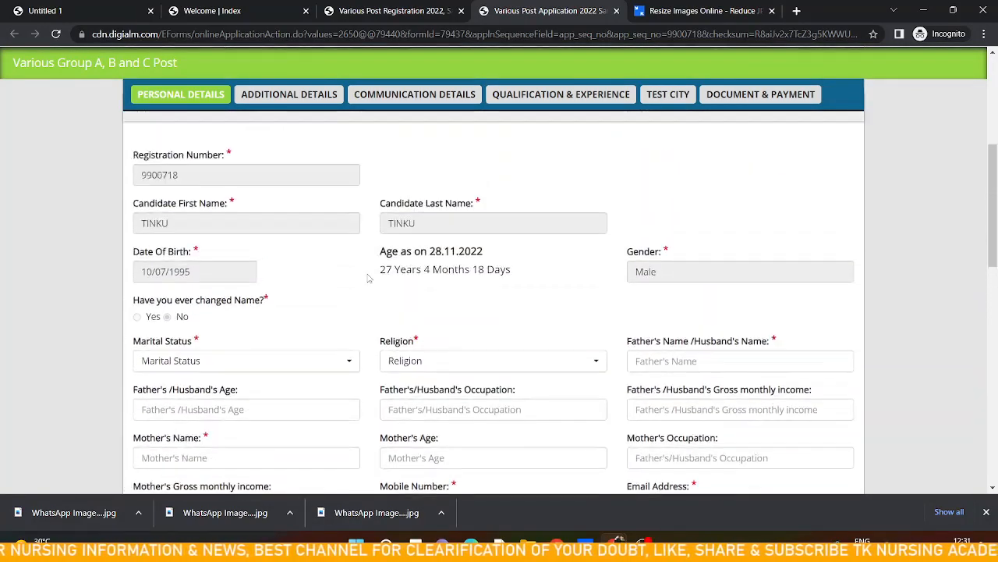
scroll(369, 278, "up", 2)
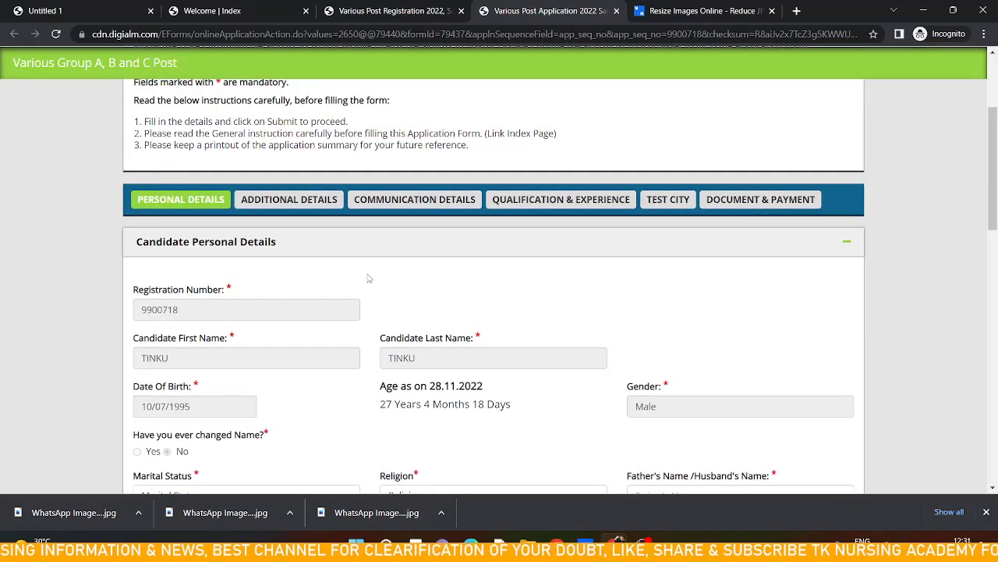
scroll(369, 278, "down", 1)
scroll(369, 306, "down", 1)
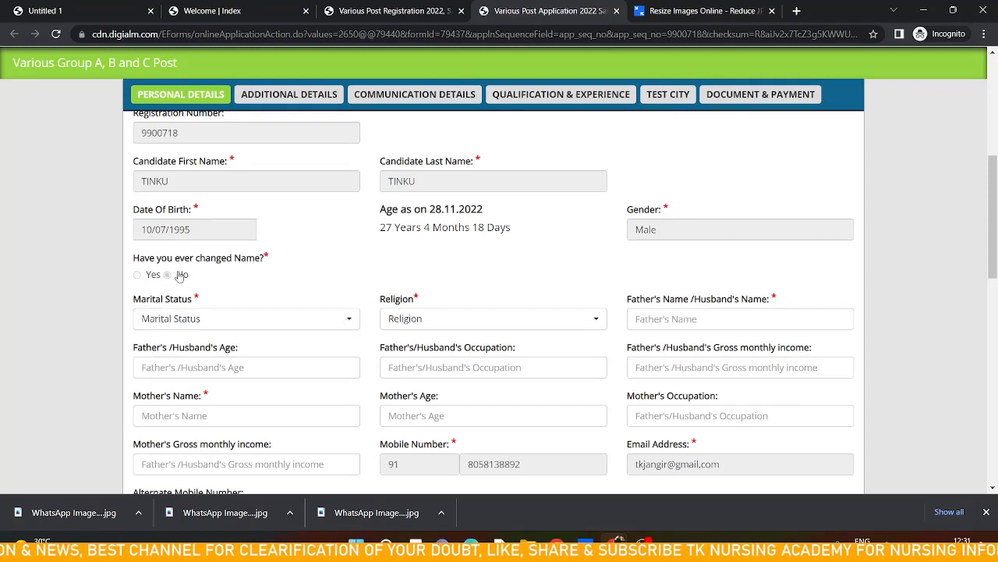
Set the marital status to Unmarried and the religion to HINDU
left_click(286, 324)
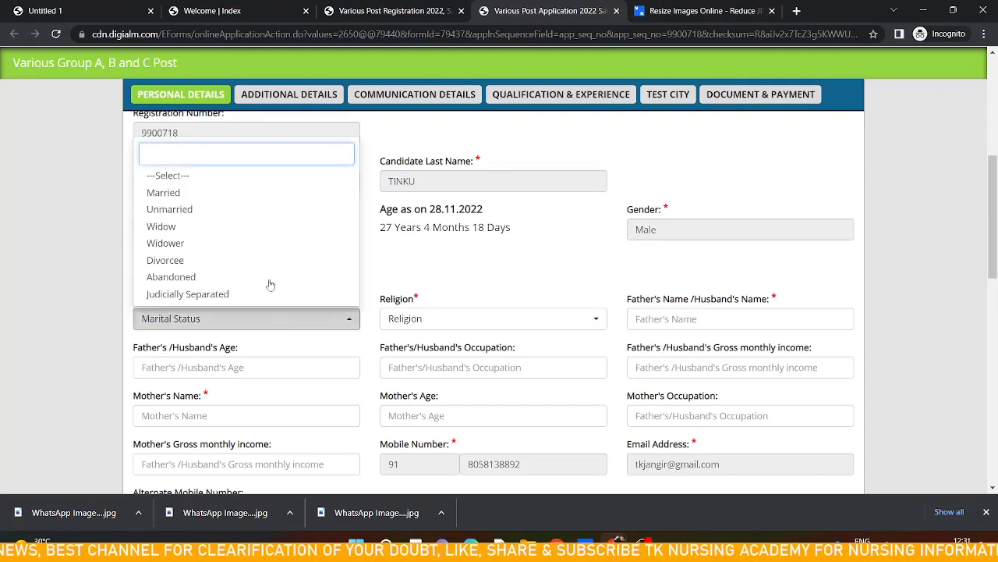
left_click(224, 209)
left_click(431, 326)
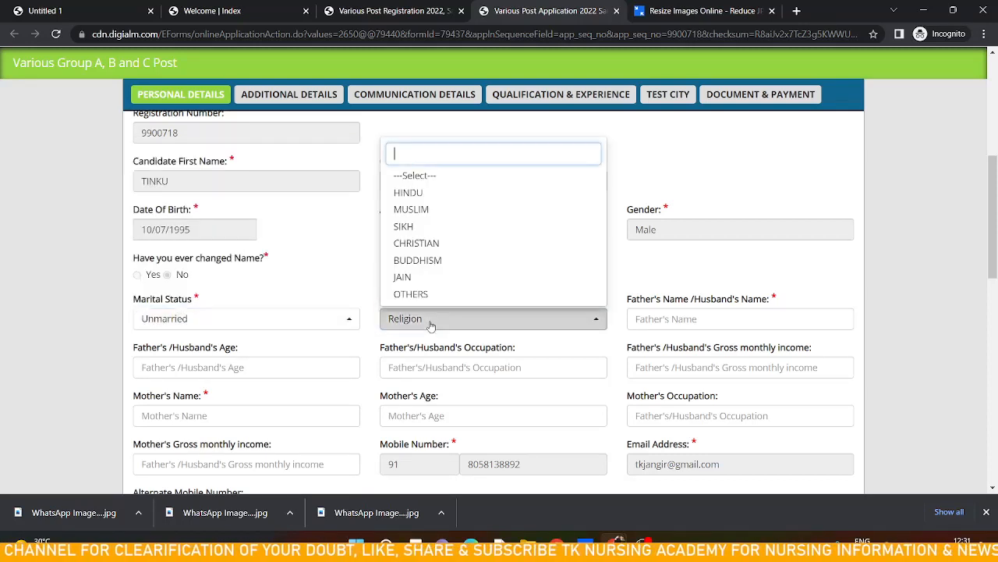
left_click(428, 198)
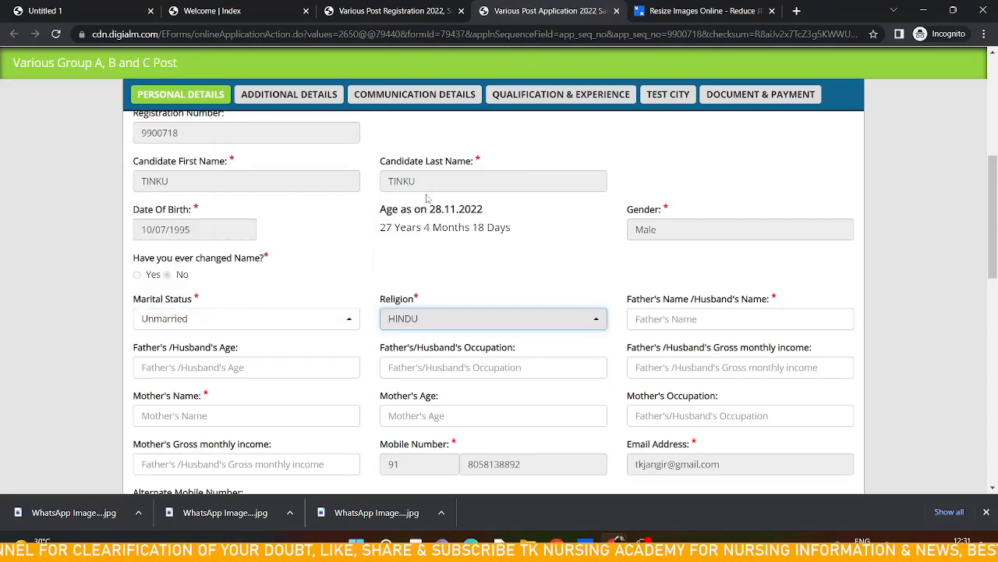
Enter the father's full name in the Father's Name / Husband's Name field
left_click(699, 319)
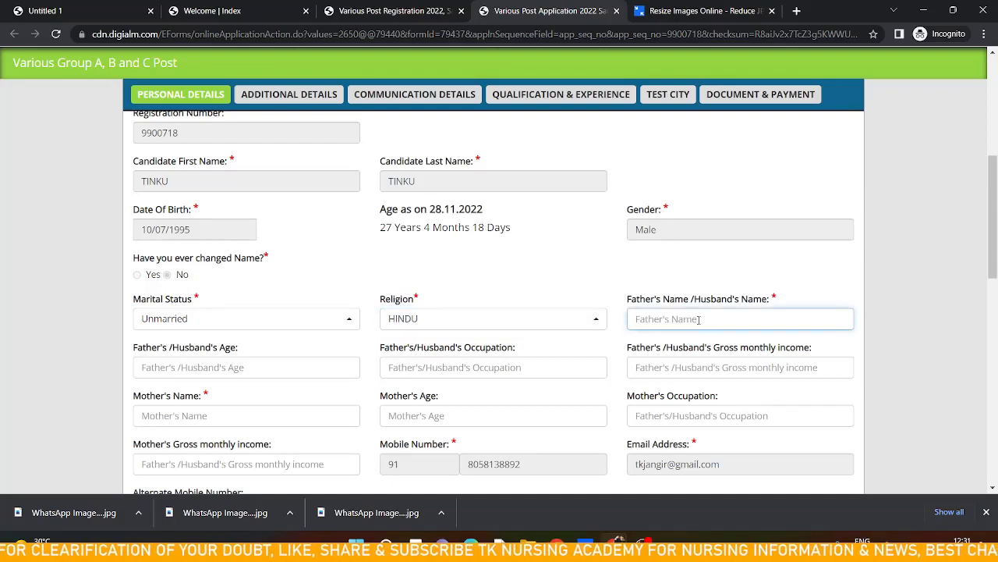
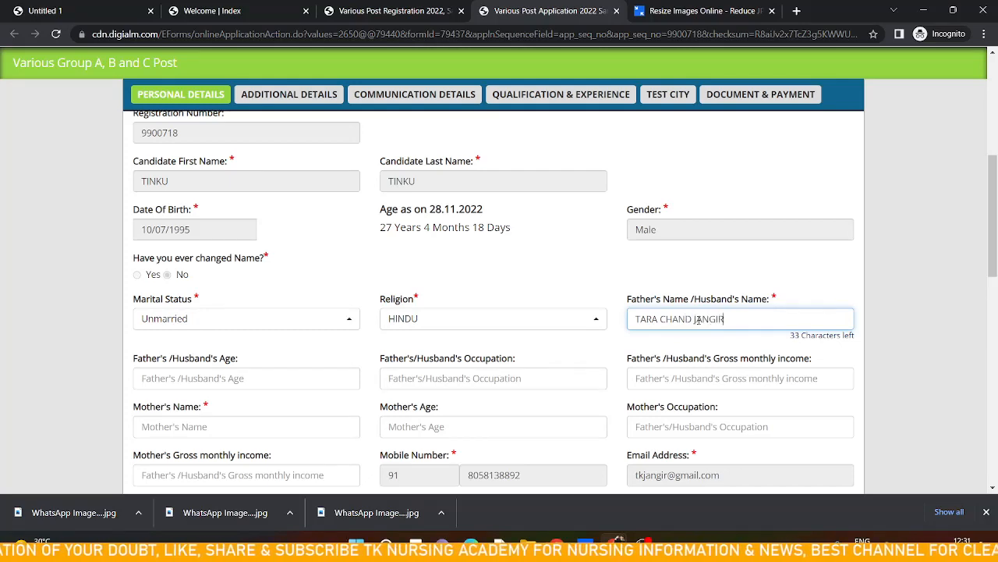
key("Tab")
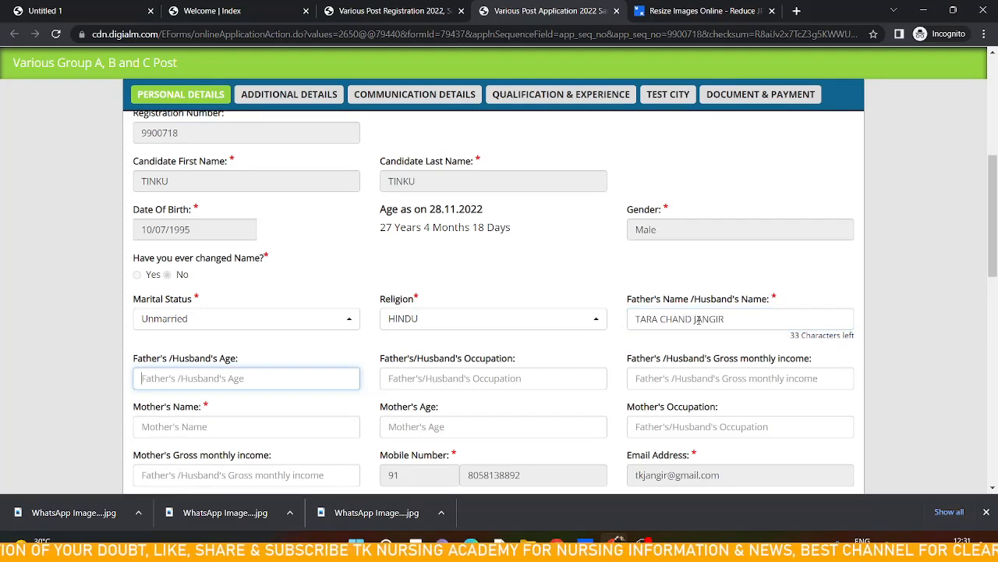
Enter the mother's full name in the Mother's Name field
scroll(437, 372, "down", 1)
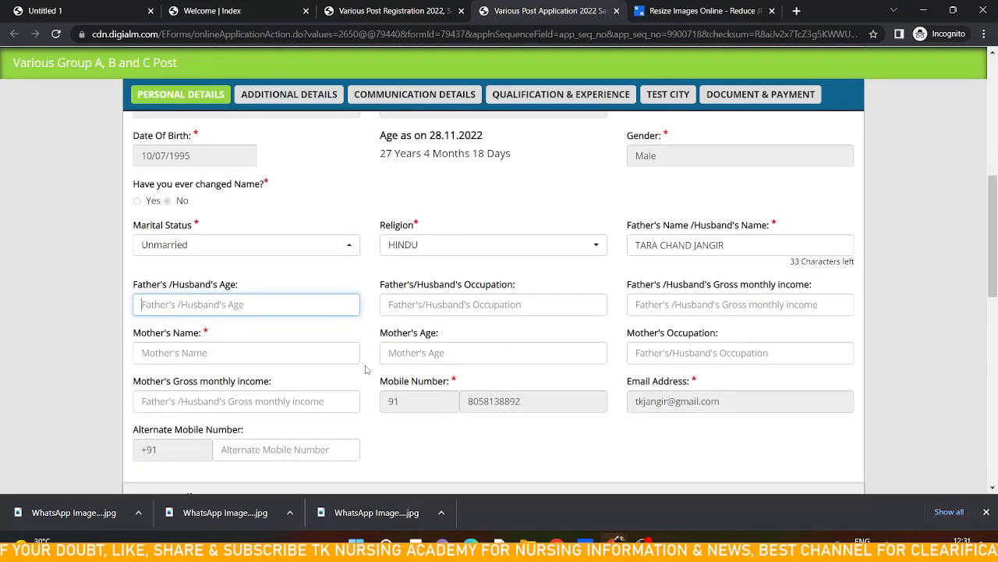
left_click(279, 351)
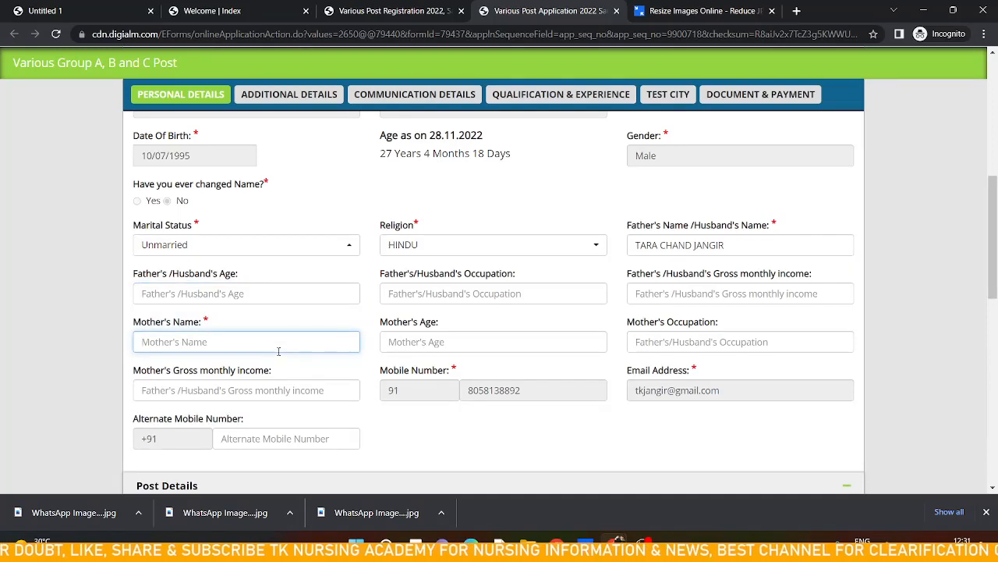
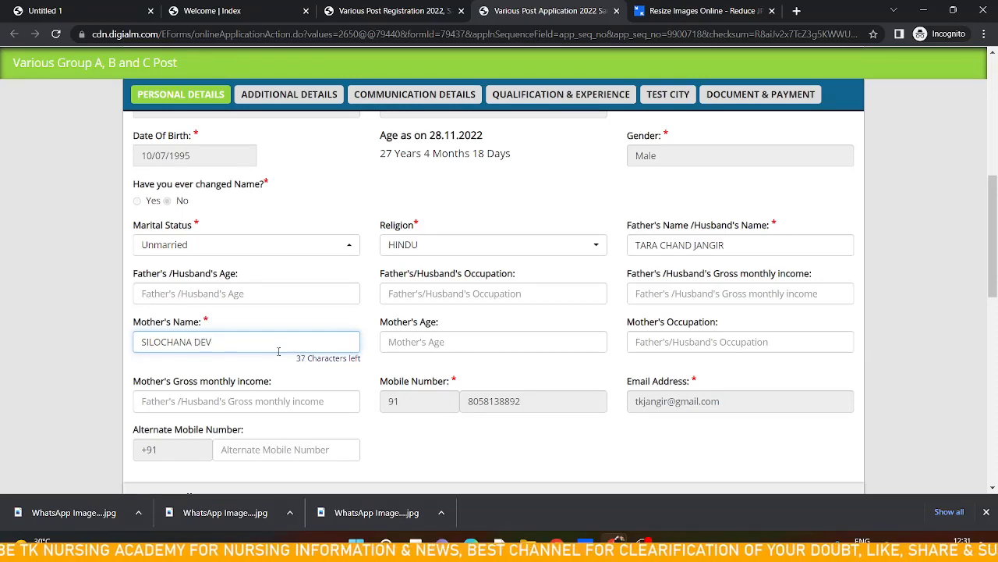
key("Tab")
Choose Nursing Officer as the post name in the post details
scroll(278, 351, "down", 2)
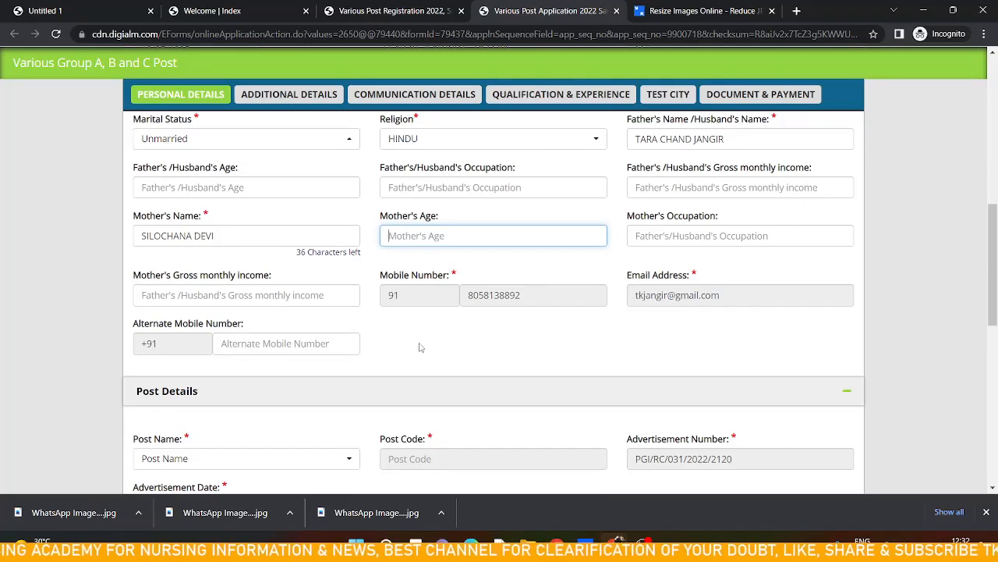
scroll(418, 348, "down", 1)
left_click(317, 379)
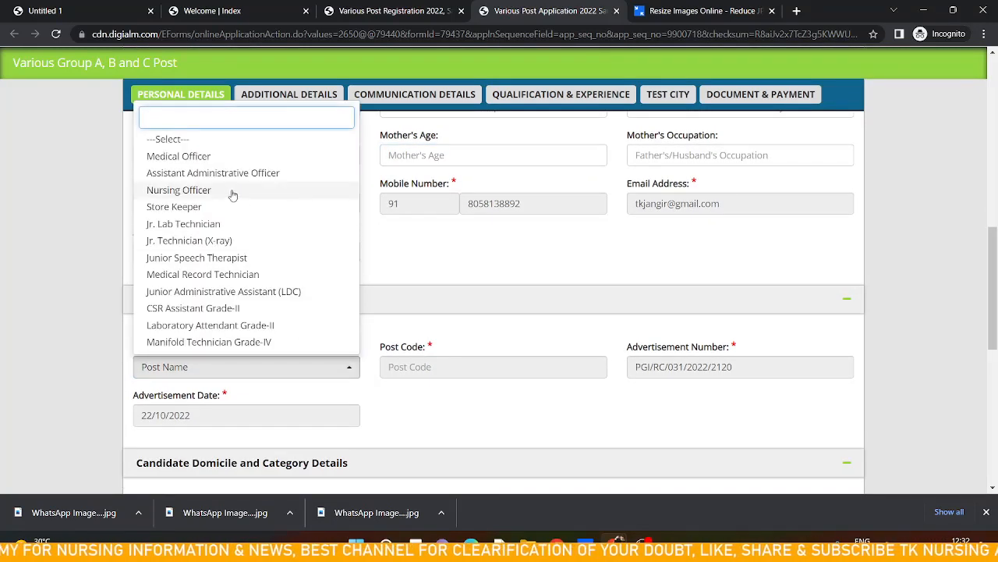
left_click(201, 194)
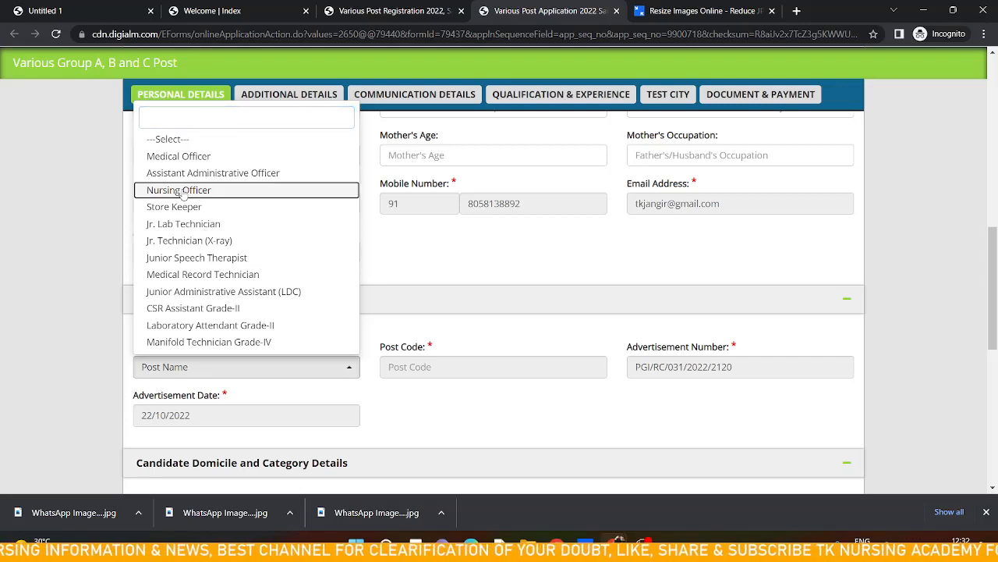
left_click(182, 192)
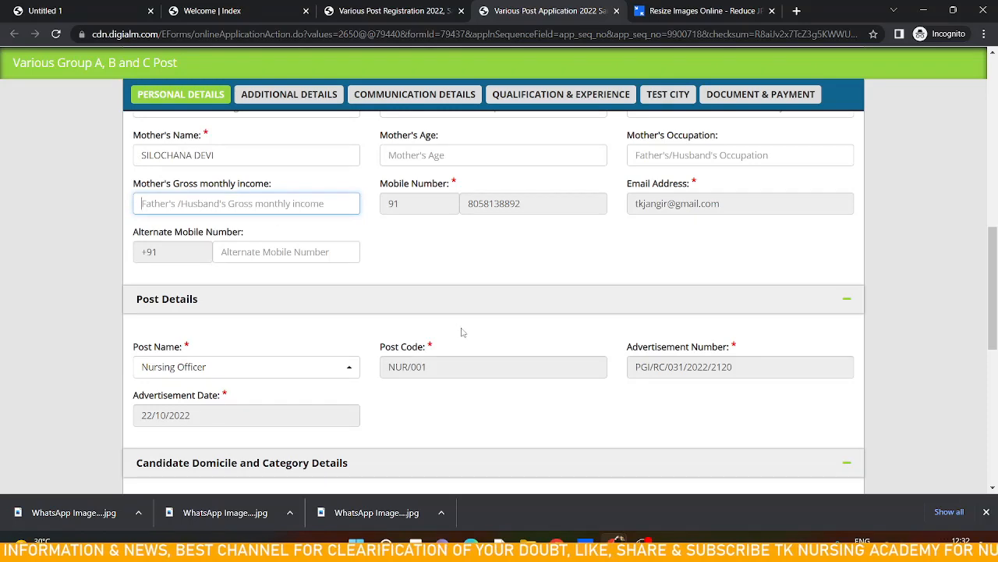
Select Indian nationality and set the applying category to UR
scroll(461, 330, "down", 1)
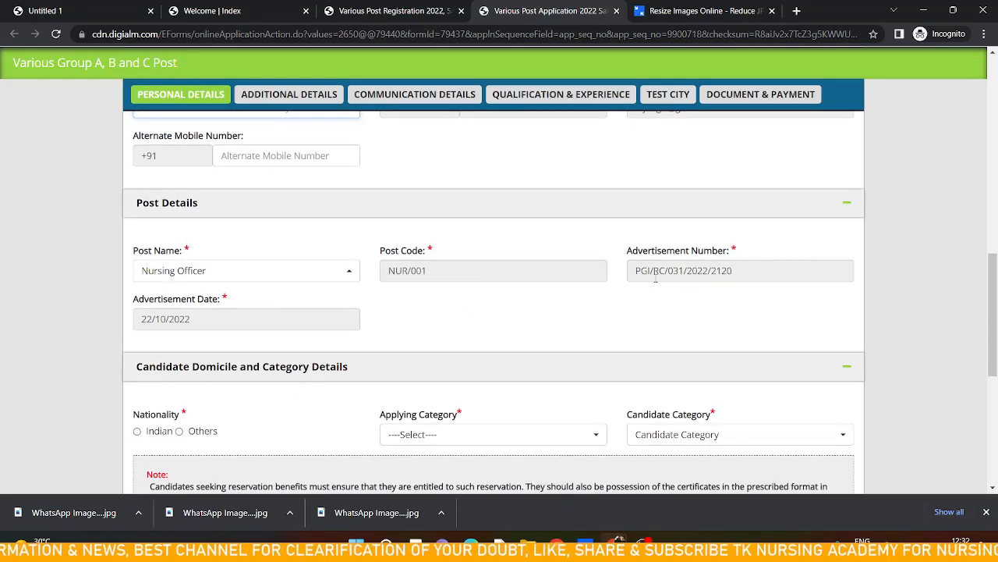
scroll(319, 306, "down", 1)
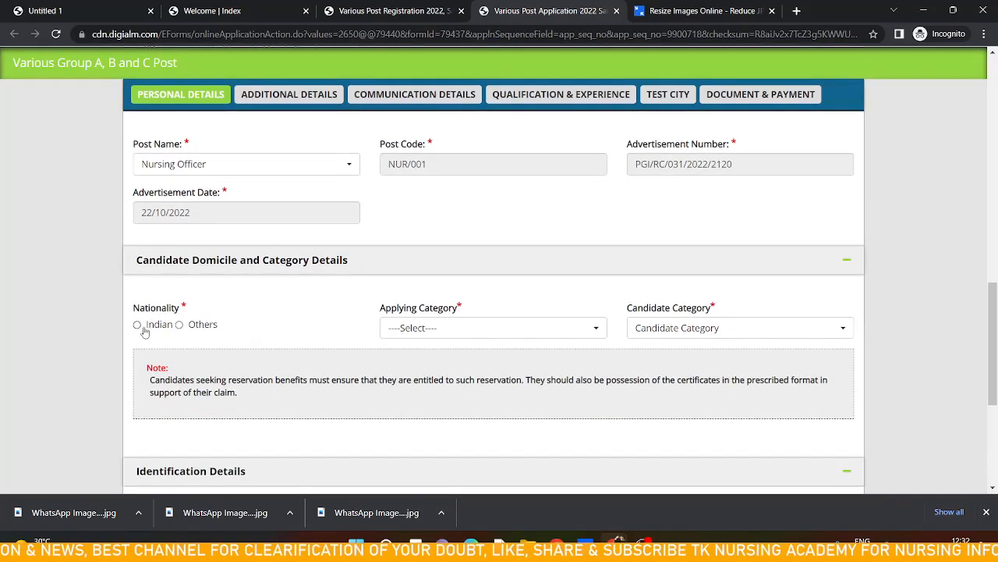
left_click(138, 329)
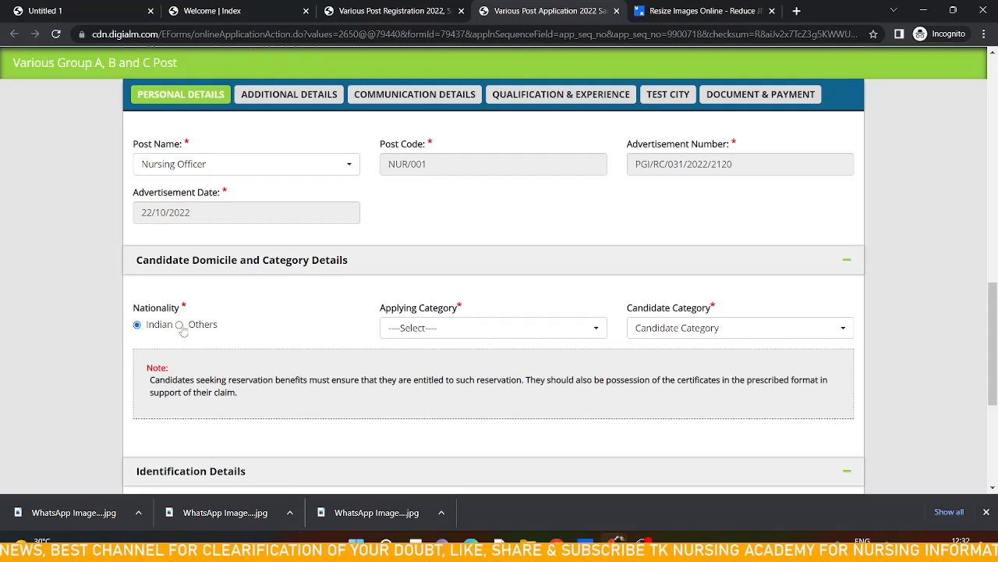
left_click(431, 328)
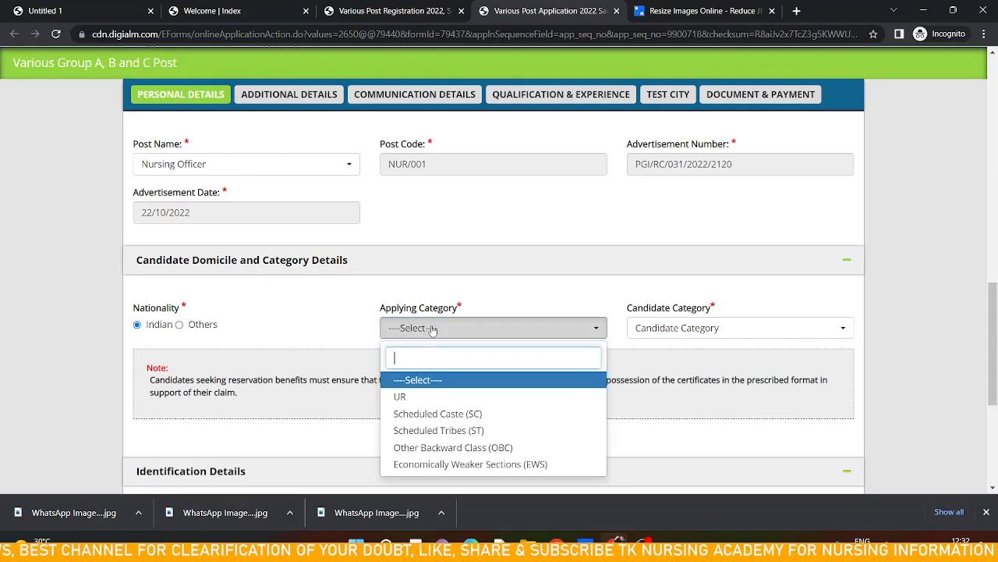
left_click(427, 397)
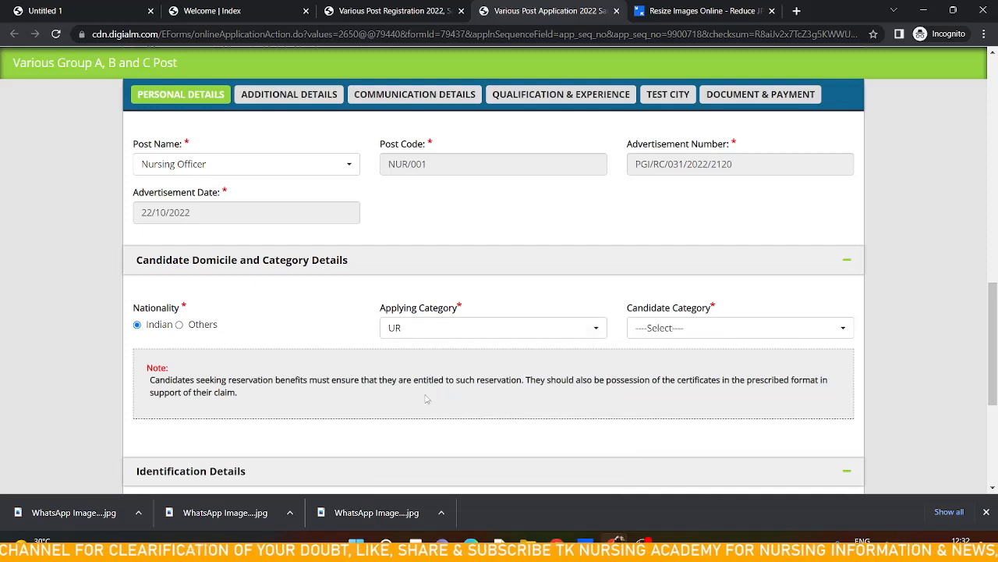
left_click(688, 328)
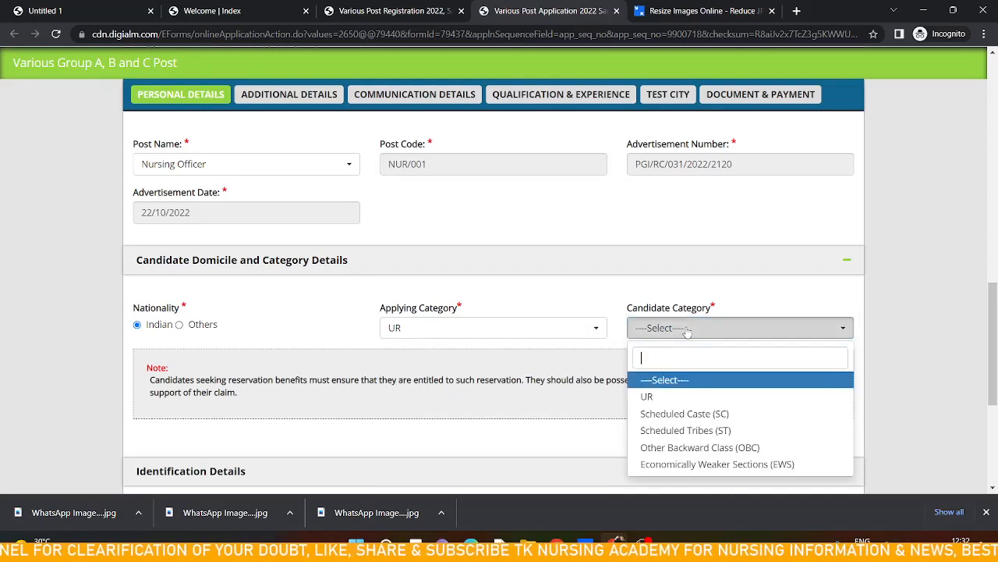
left_click(660, 398)
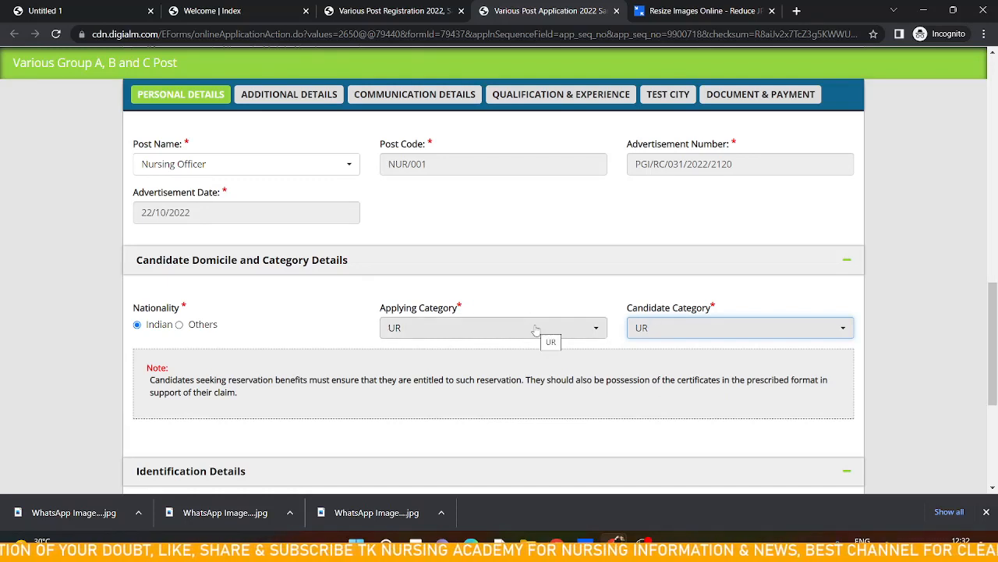
left_click(645, 328)
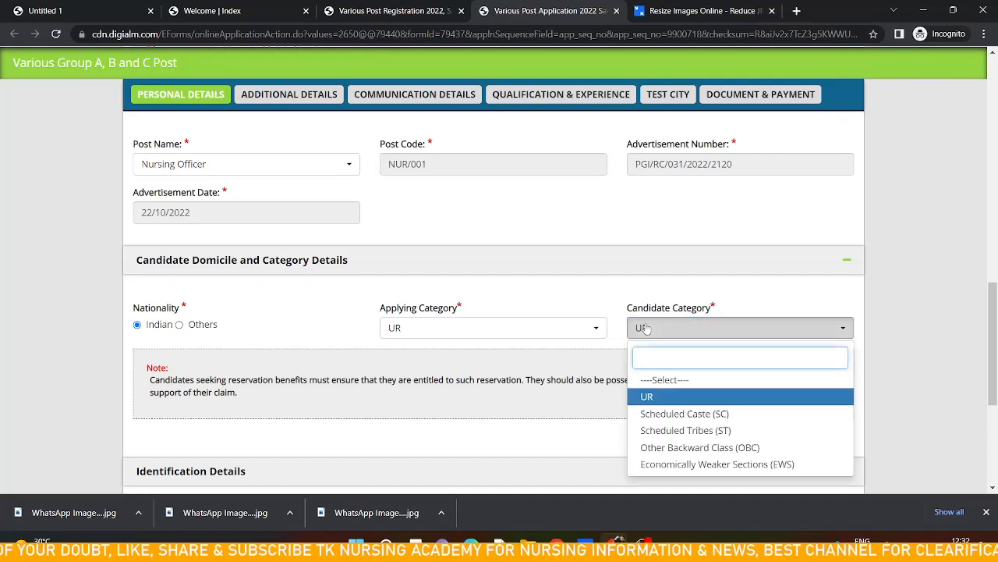
left_click(667, 448)
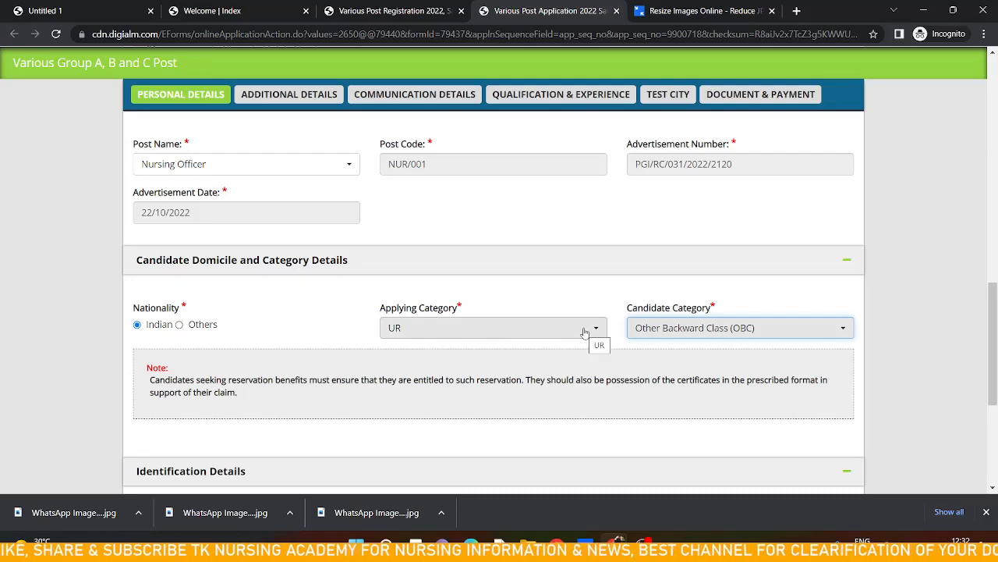
Set the candidate category to UR
scroll(585, 333, "down", 1)
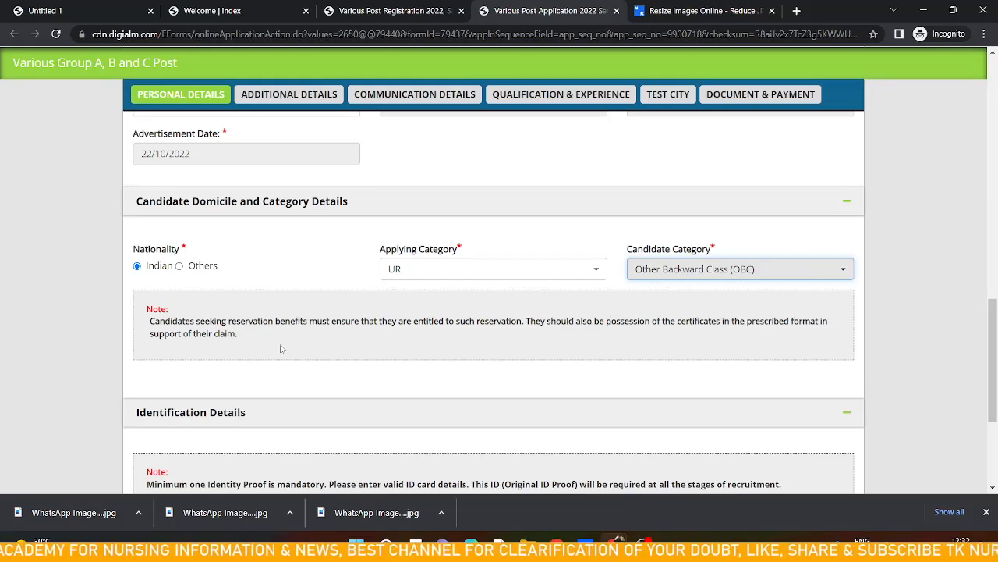
scroll(285, 349, "down", 1)
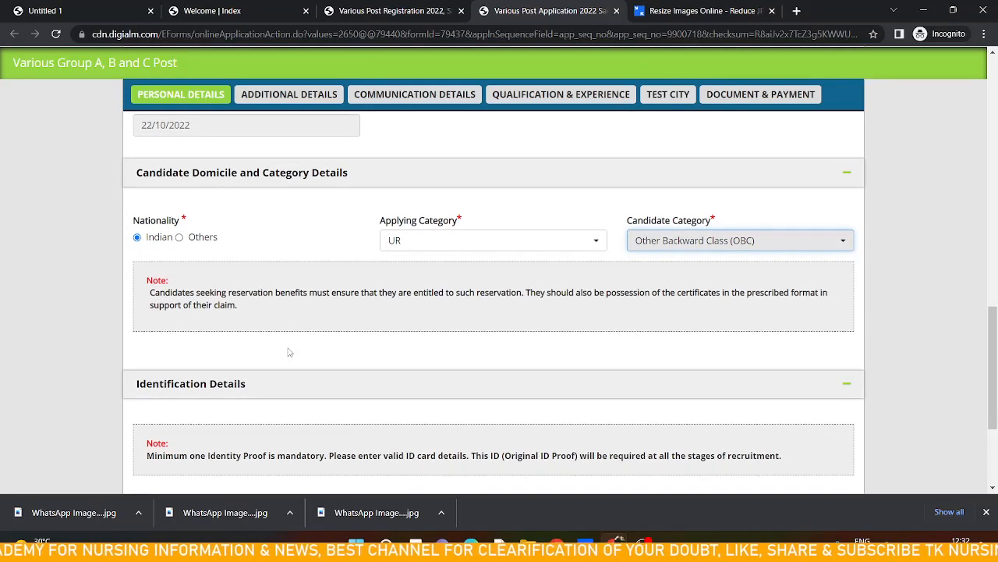
left_click(673, 249)
left_click(670, 312)
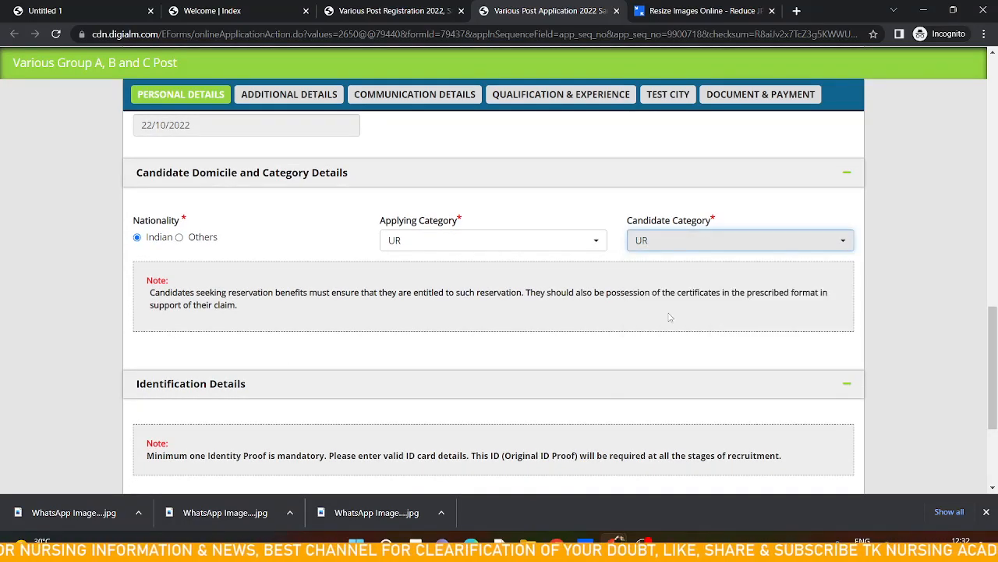
Choose Pan Card as the identity proof and enter the last four digits of the PAN card number
scroll(669, 317, "down", 1)
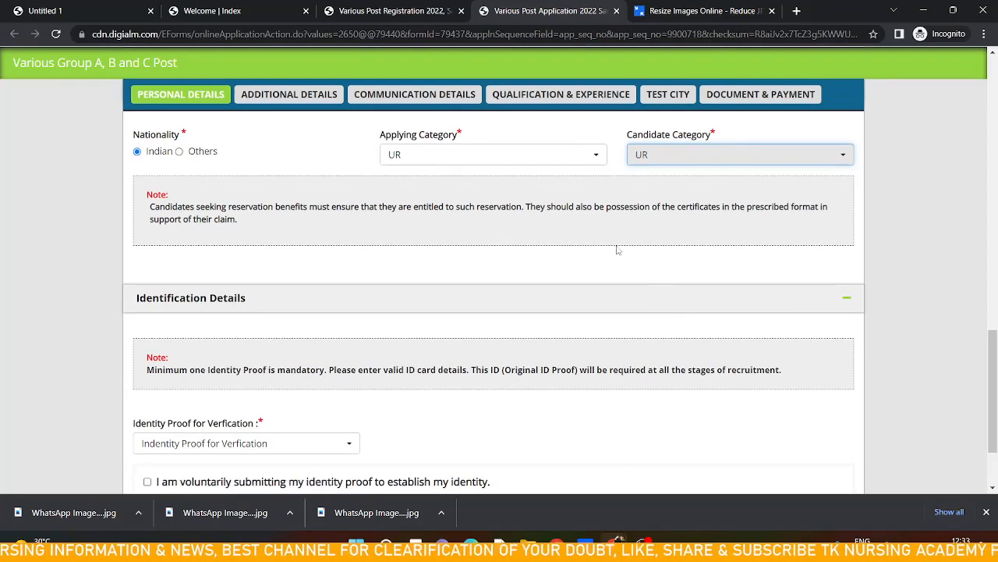
scroll(562, 282, "down", 1)
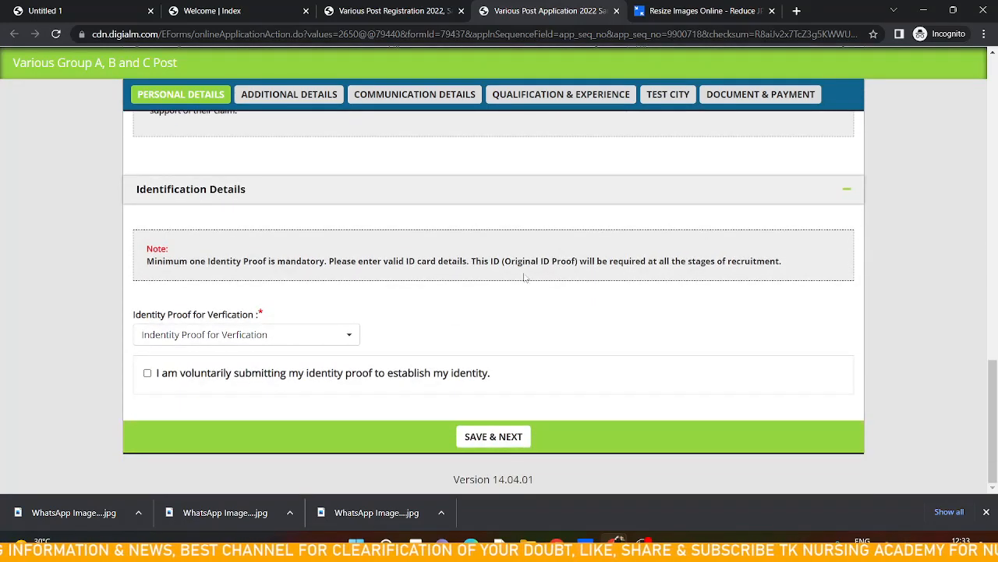
left_click(276, 333)
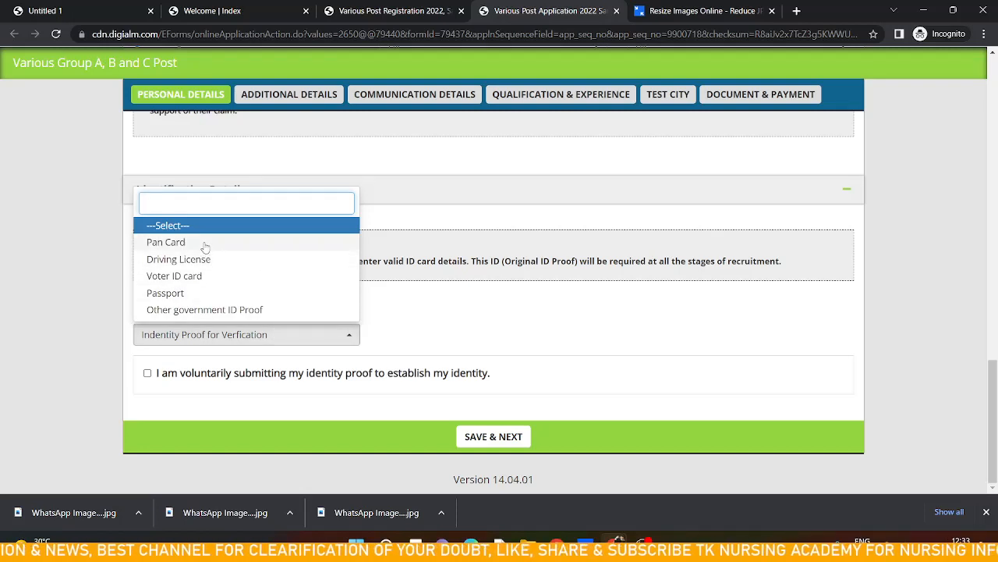
left_click(166, 243)
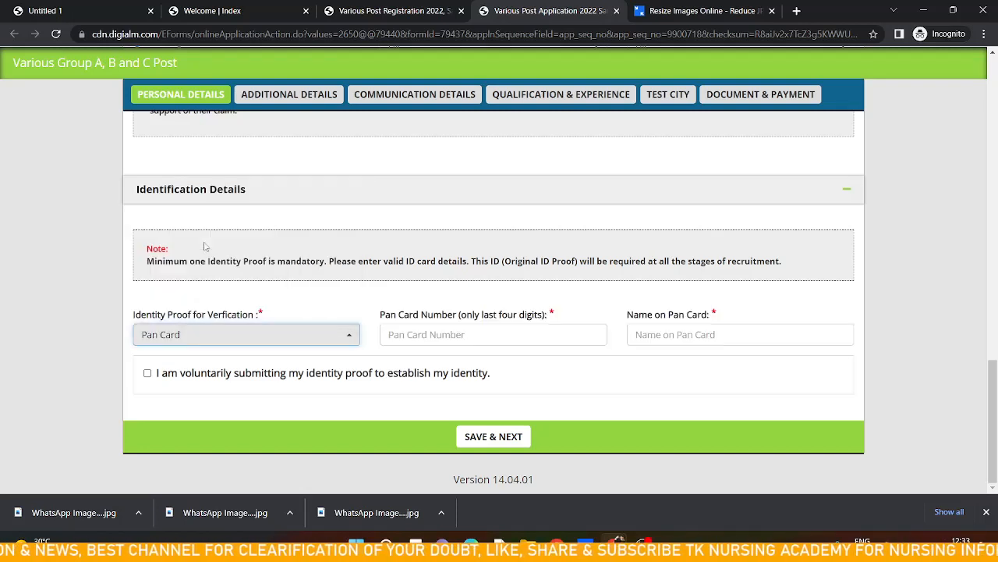
left_click(445, 337)
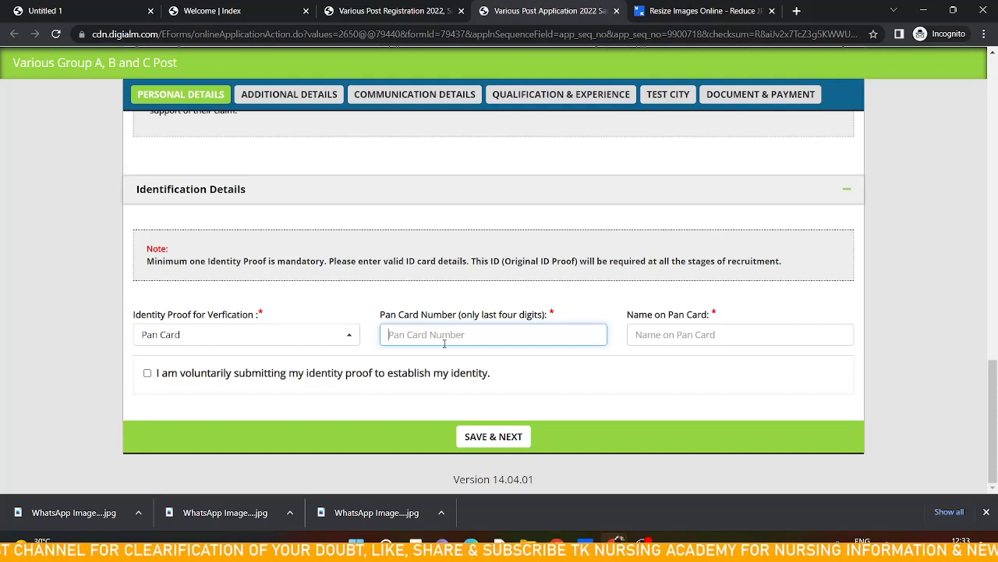
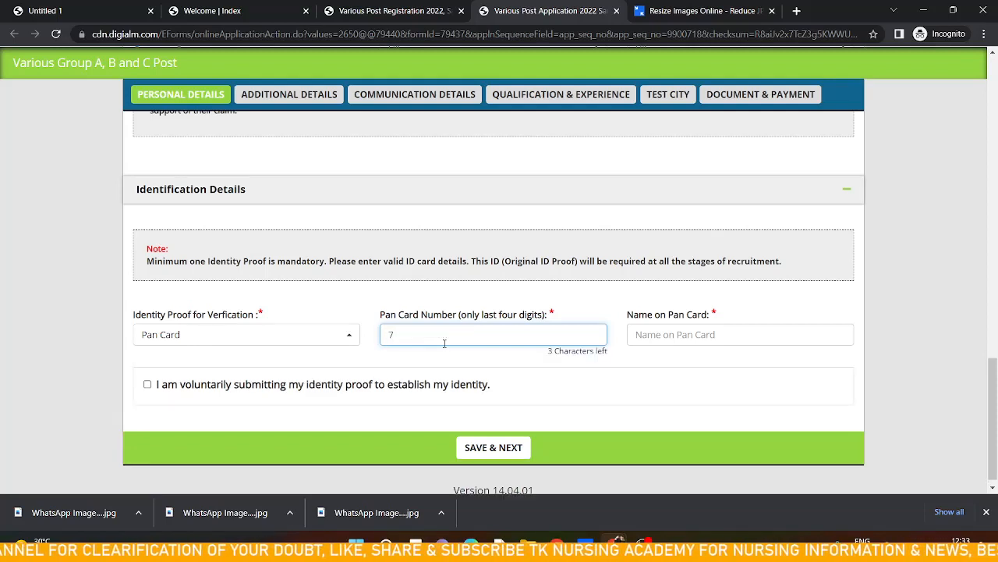
Enter the candidate's name on the PAN card and tick the voluntary identity proof declaration
left_click(664, 338)
type("tinku")
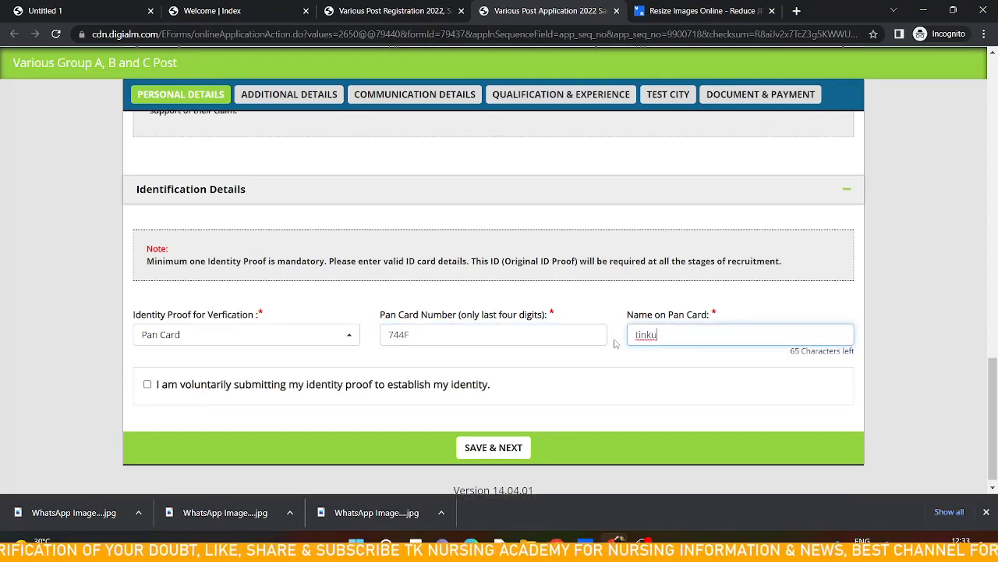
left_click(149, 387)
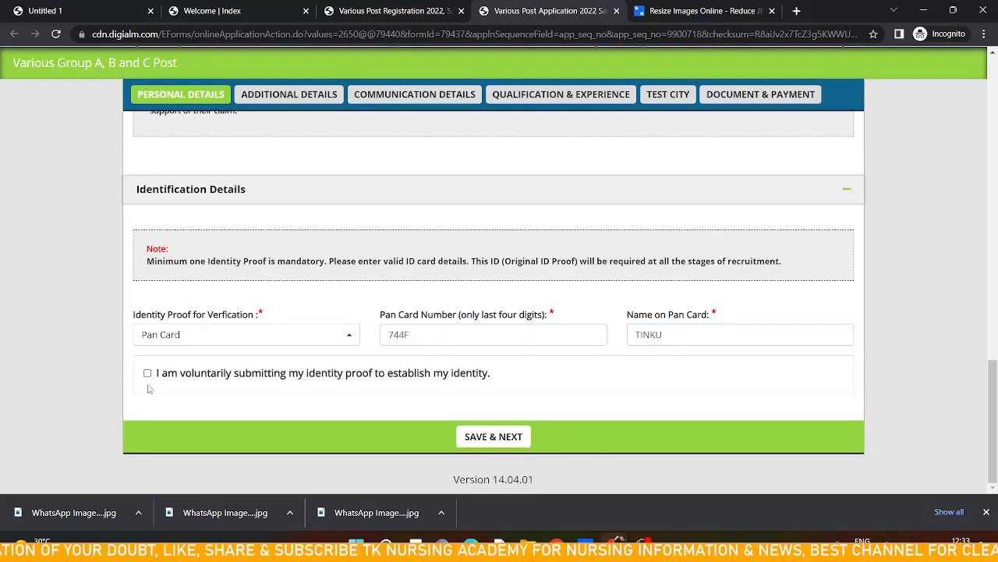
left_click(147, 373)
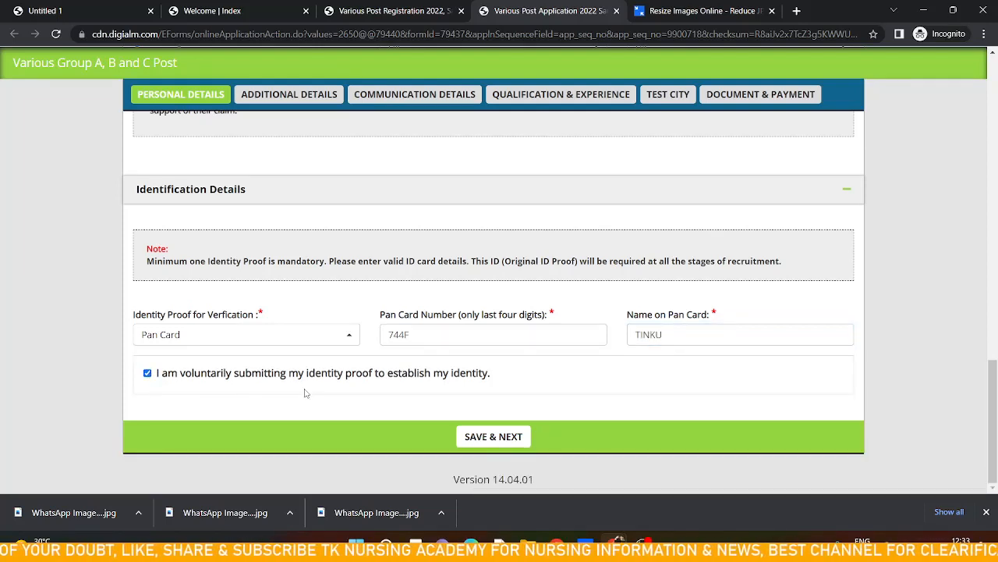
Try to save the personal details and continue, dismissing the alert
left_click(504, 443)
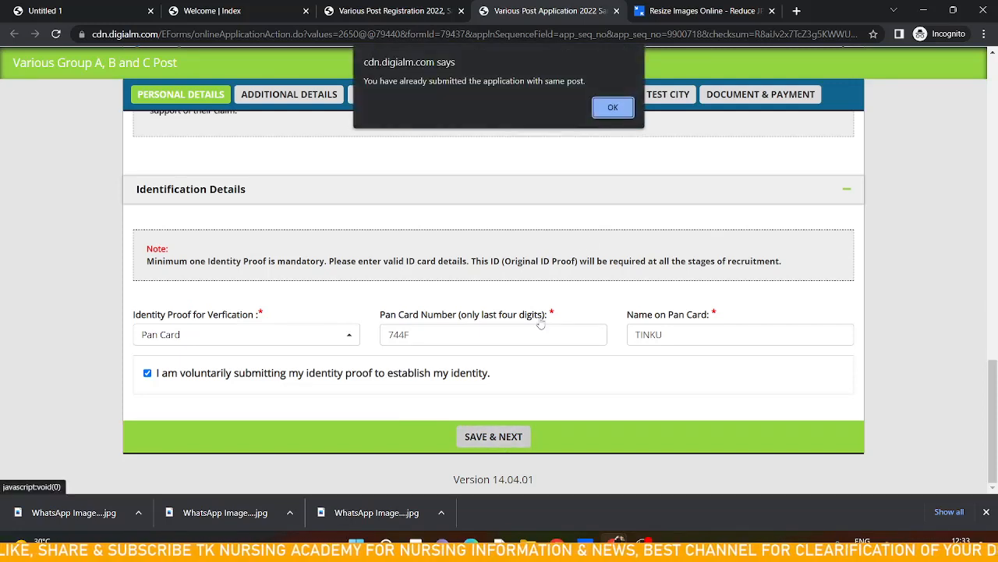
left_click(613, 108)
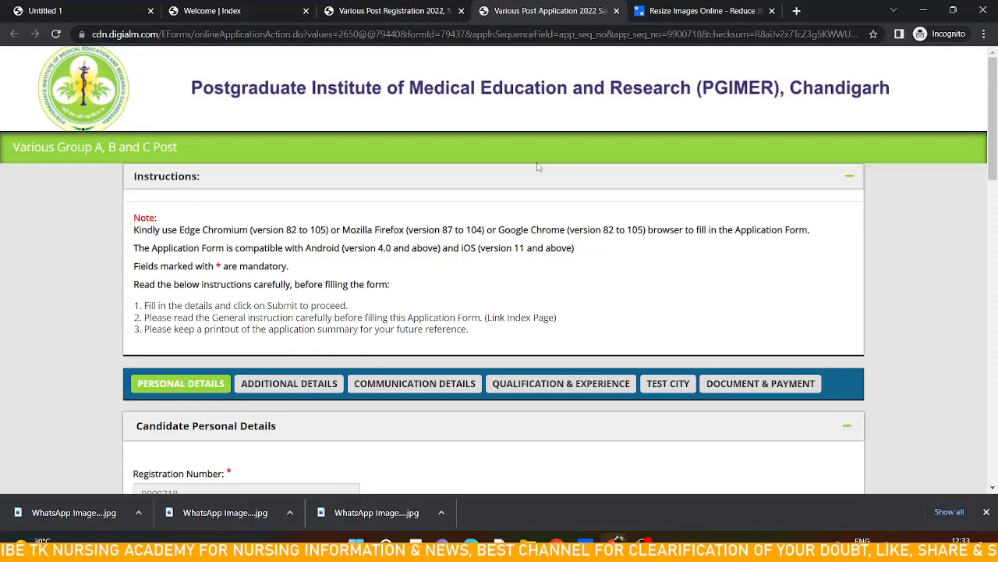
Switch to the registration page and open the existing Nursing Officer application for editing or viewing
scroll(536, 166, "down", 1)
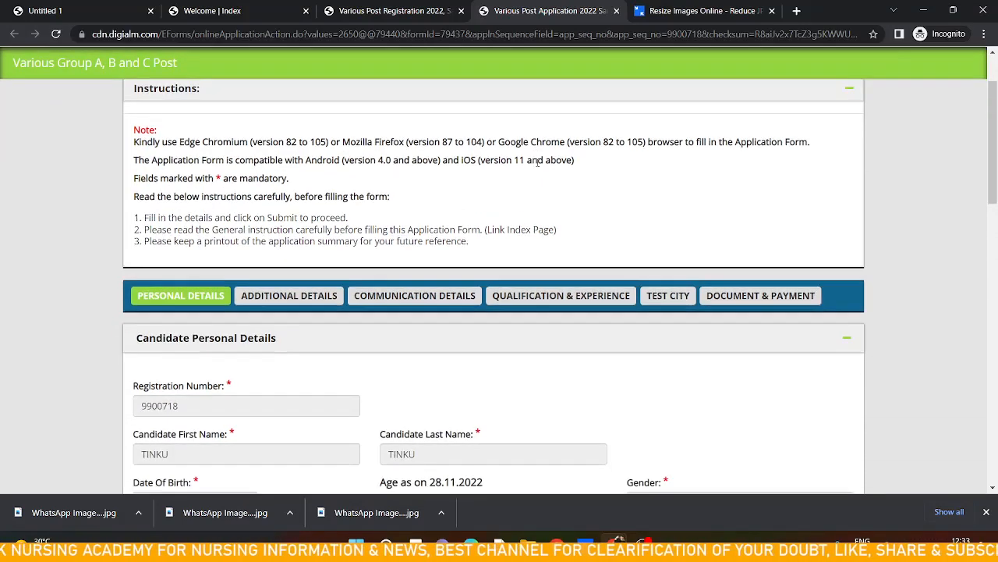
scroll(531, 142, "up", 1)
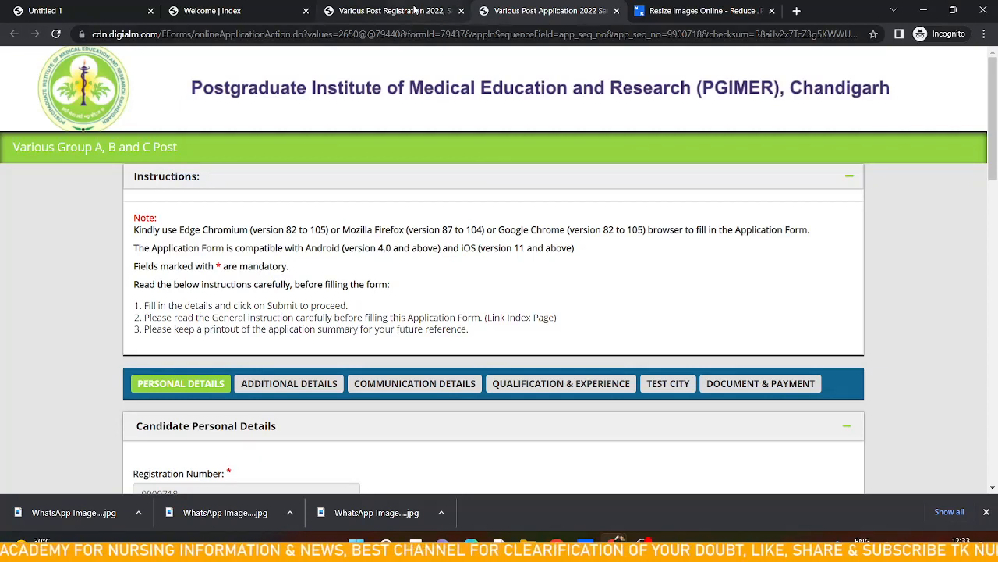
left_click(414, 10)
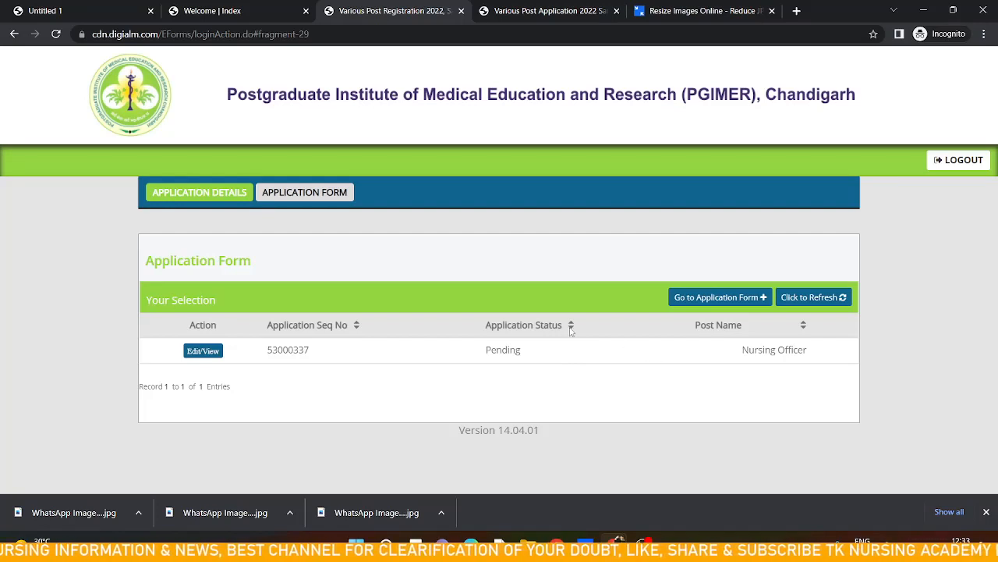
left_click(335, 194)
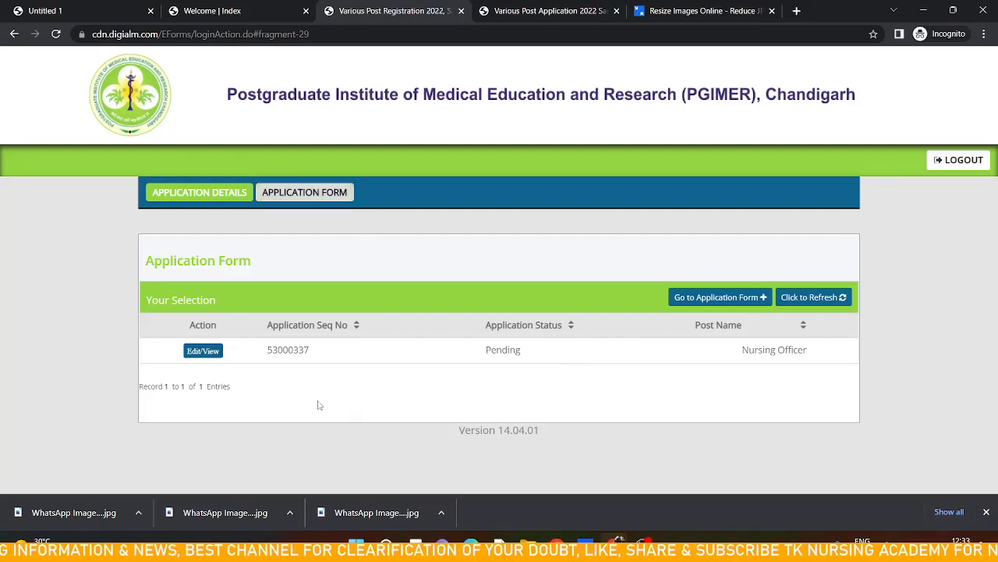
left_click(198, 351)
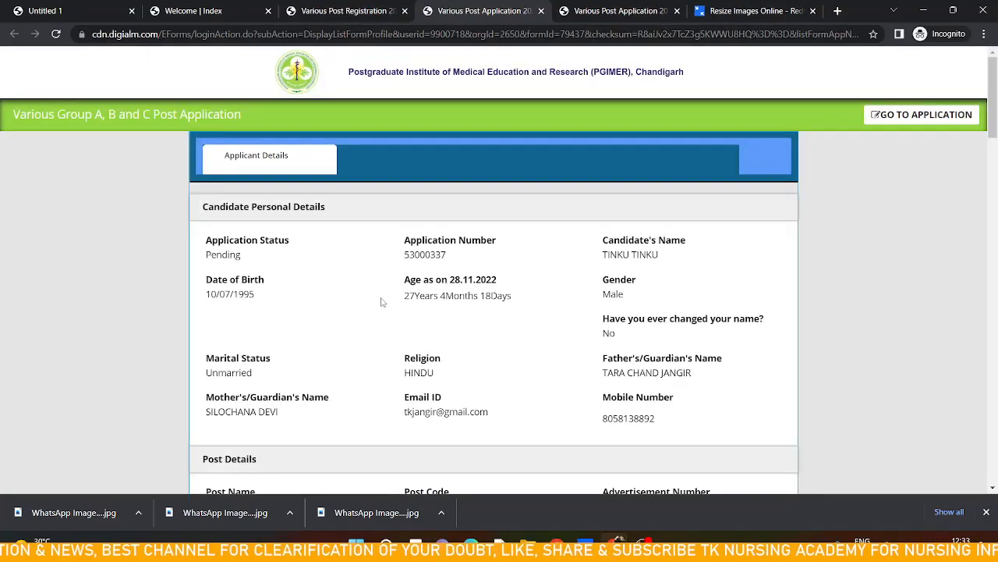
Go to the application edit form and close the instructions popup
scroll(382, 302, "down", 10)
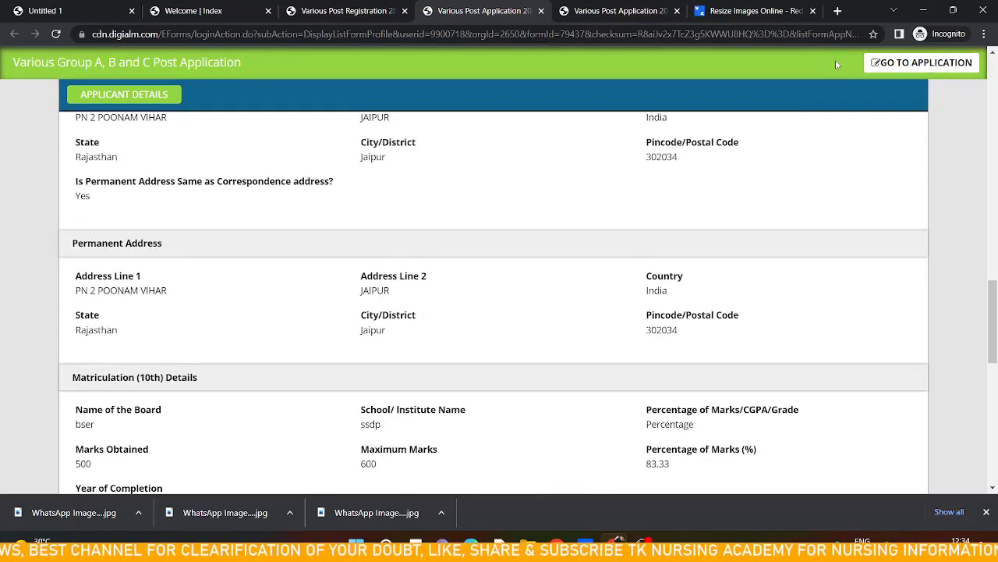
left_click(890, 66)
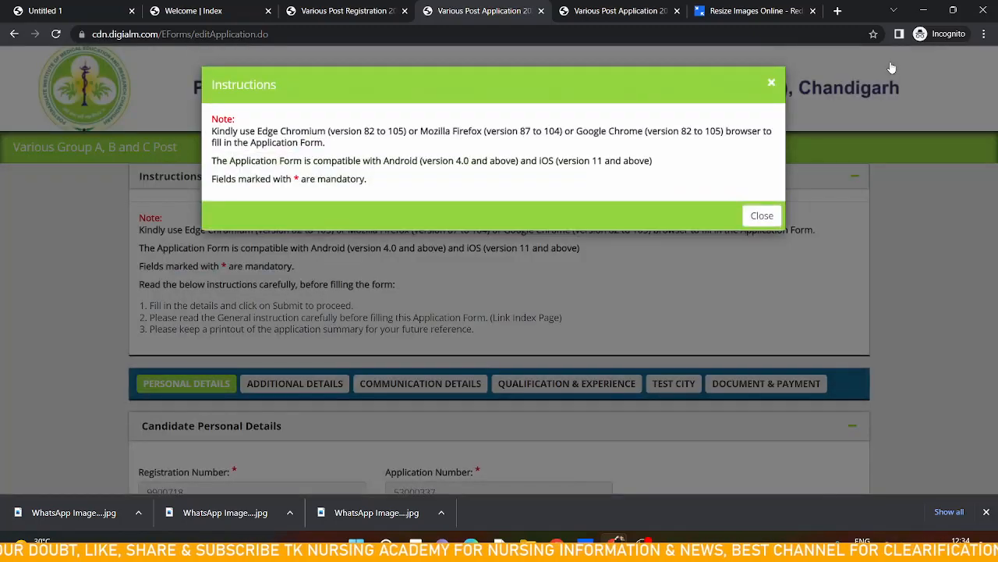
left_click(763, 216)
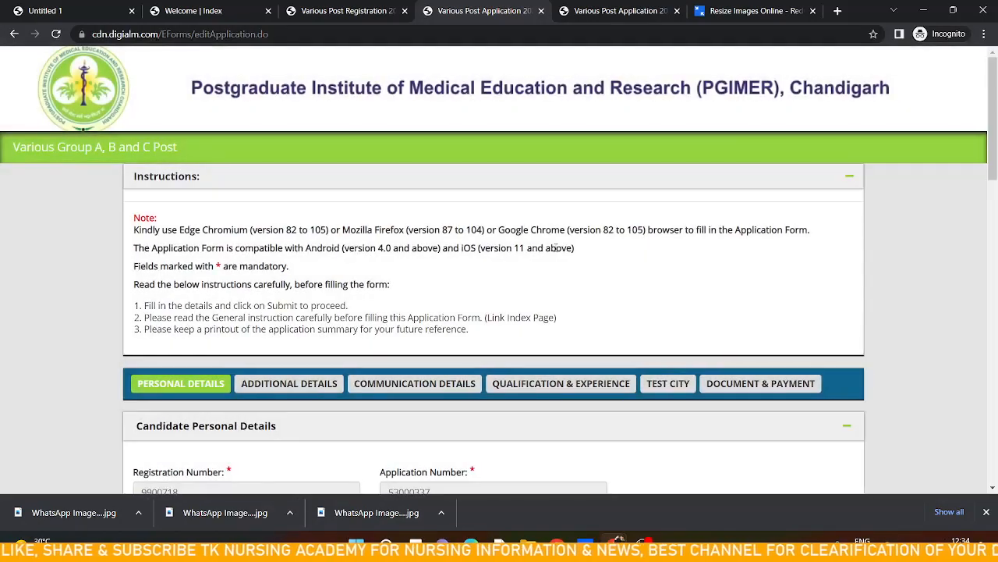
Save the personal details and continue to the additional details section, acknowledging the confirmation
scroll(557, 251, "down", 2)
scroll(556, 251, "down", 6)
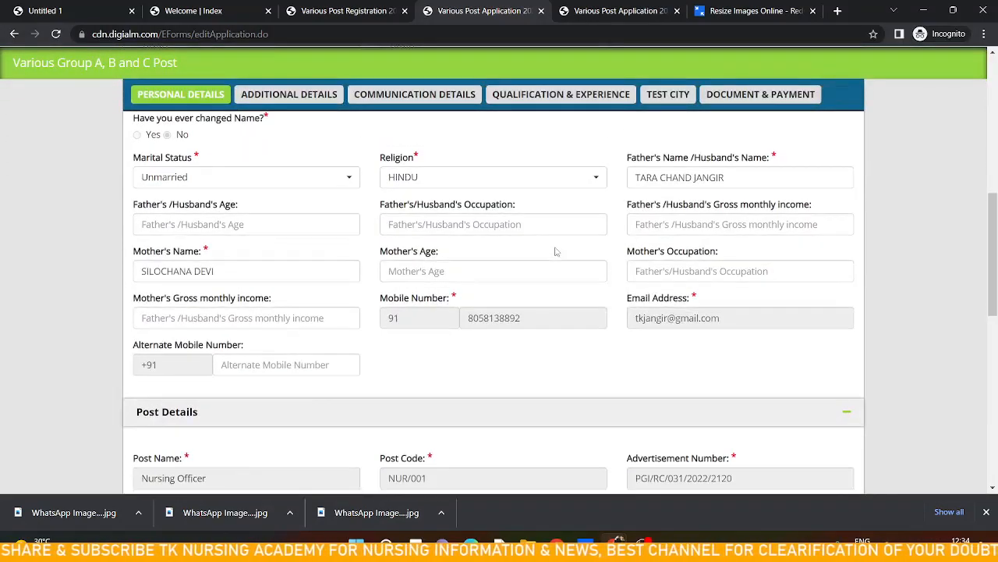
scroll(556, 251, "down", 5)
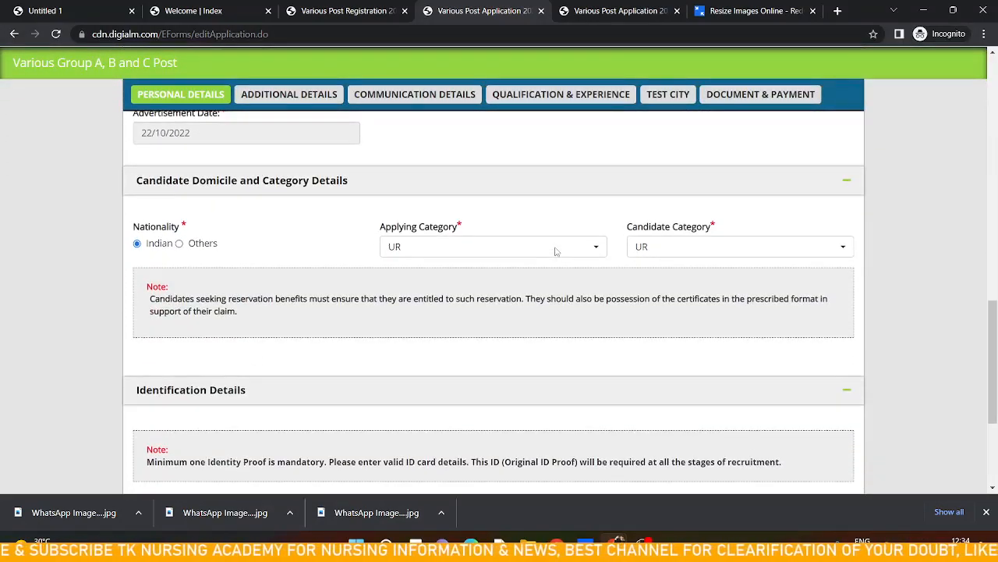
scroll(556, 251, "down", 1)
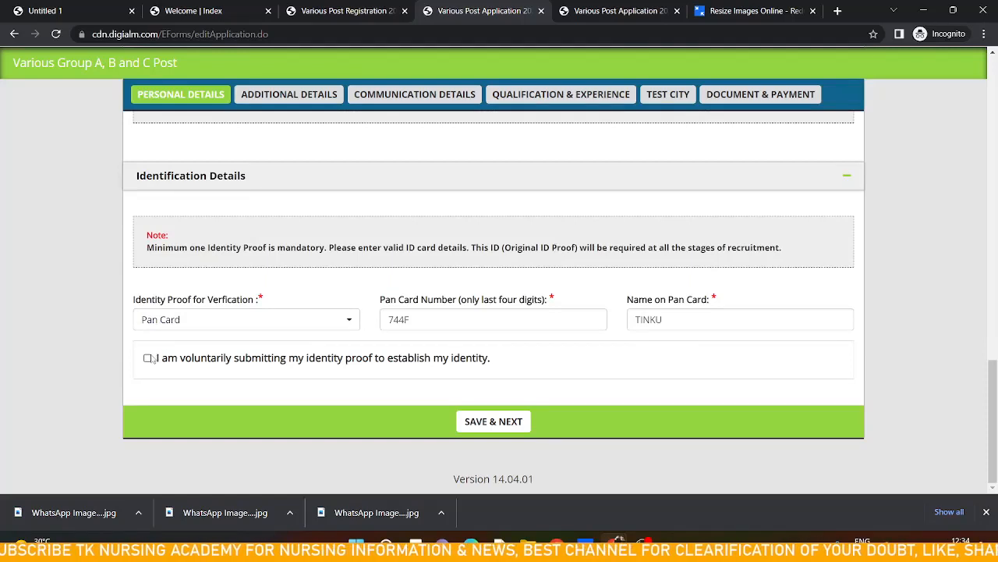
left_click(494, 422)
left_click(494, 425)
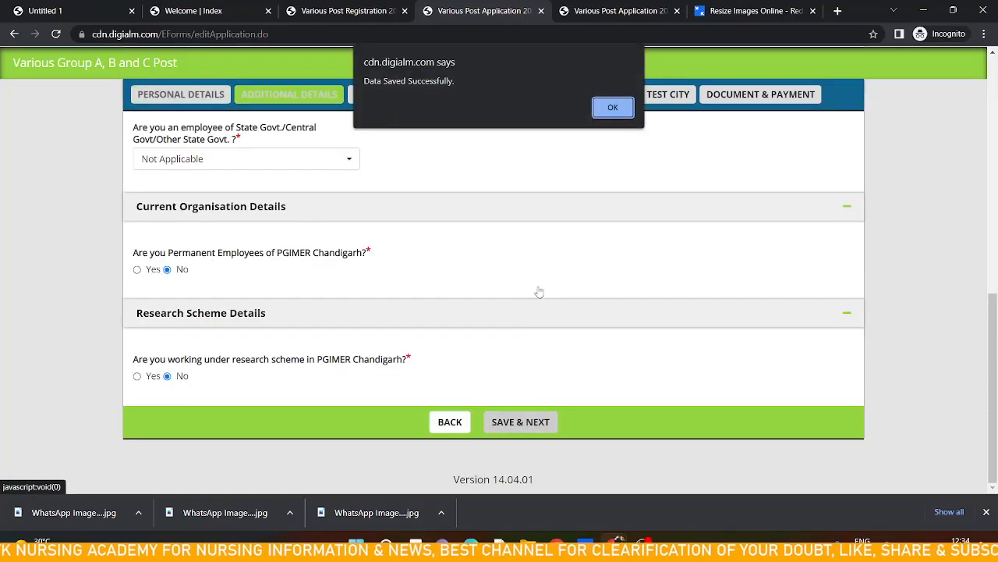
left_click(613, 109)
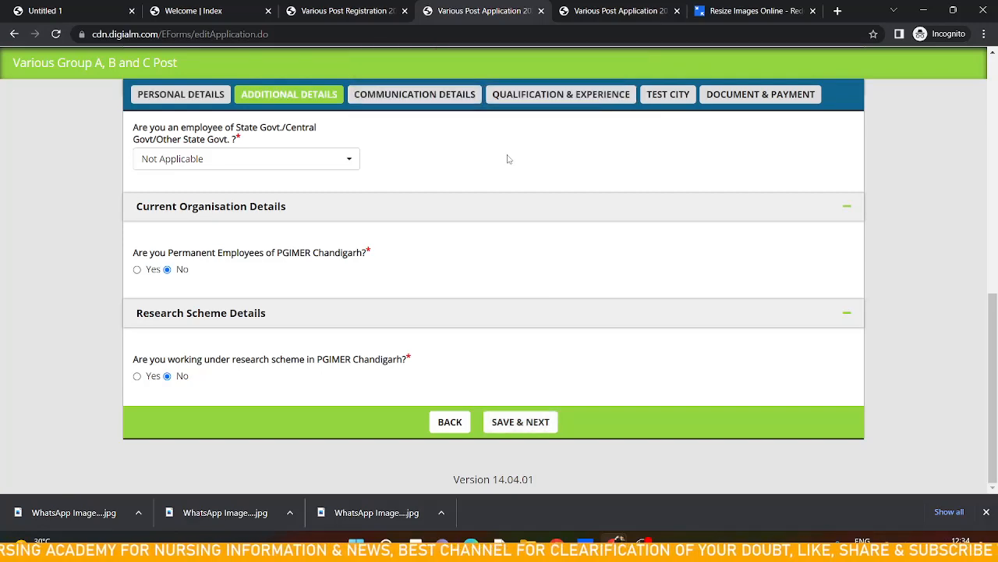
Review the answers in the additional details section
scroll(464, 174, "up", 4)
scroll(463, 174, "up", 3)
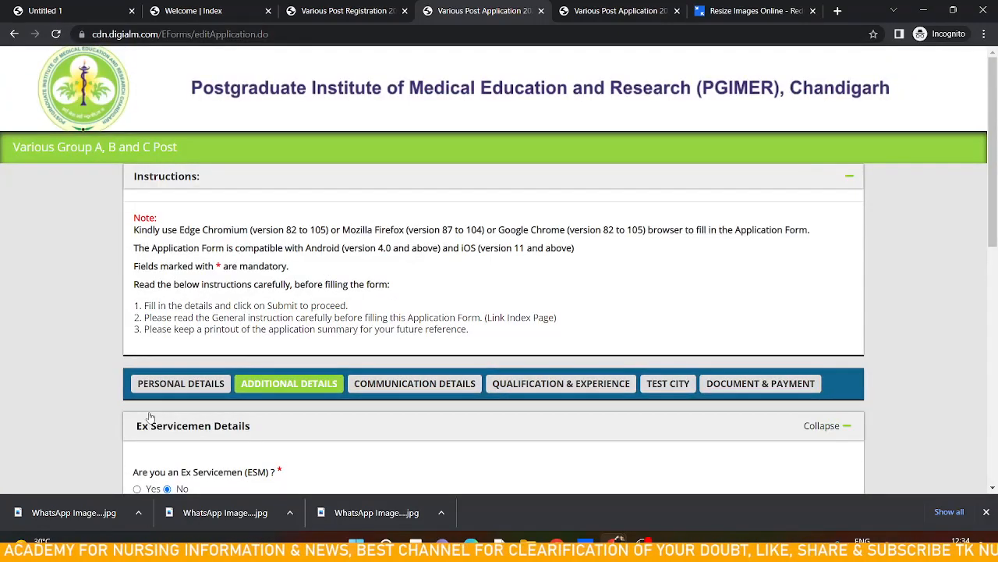
scroll(347, 428, "down", 3)
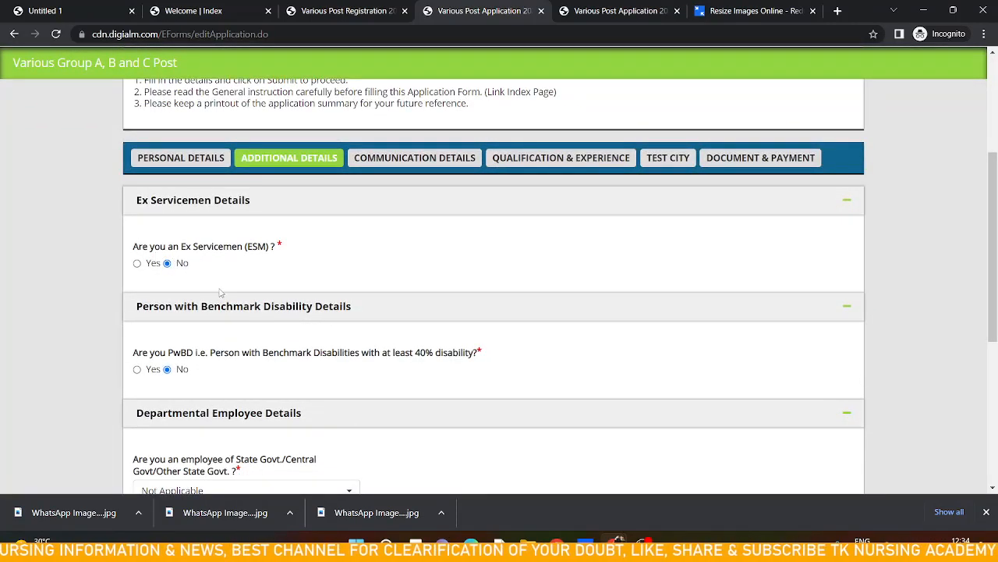
scroll(222, 292, "down", 2)
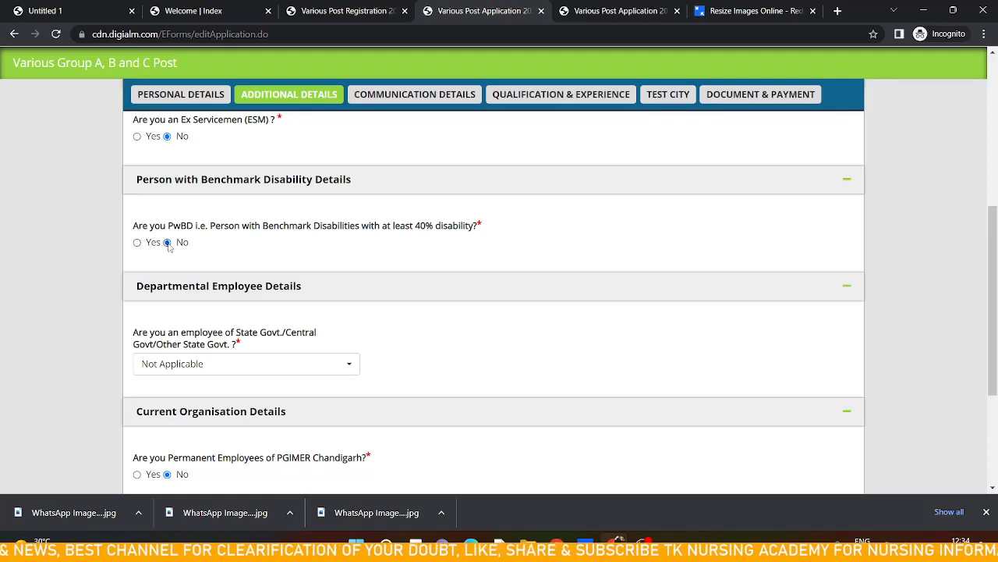
scroll(223, 265, "down", 3)
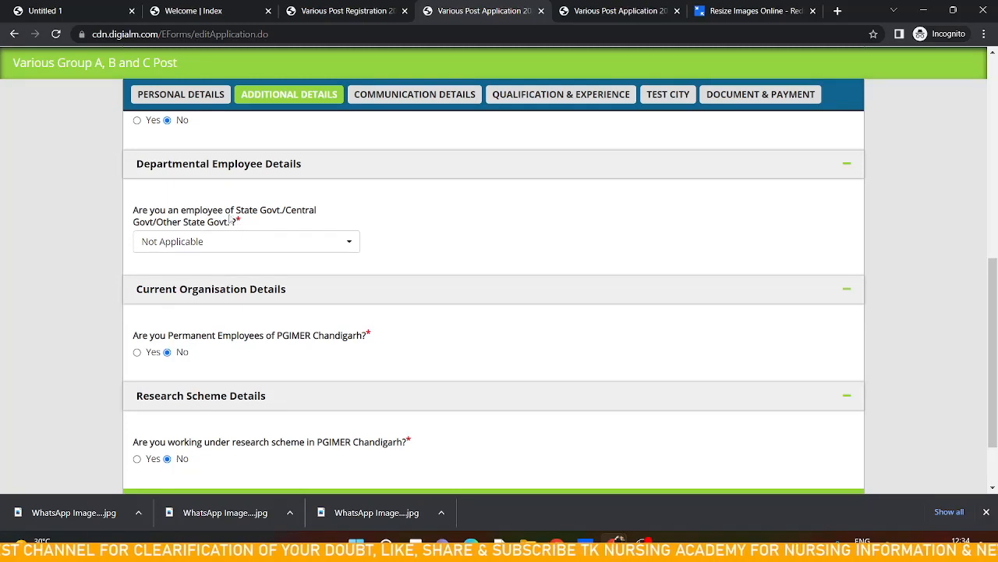
Set the government employee question to Not Applicable, then save the additional details section and acknowledge the confirmation
left_click(283, 245)
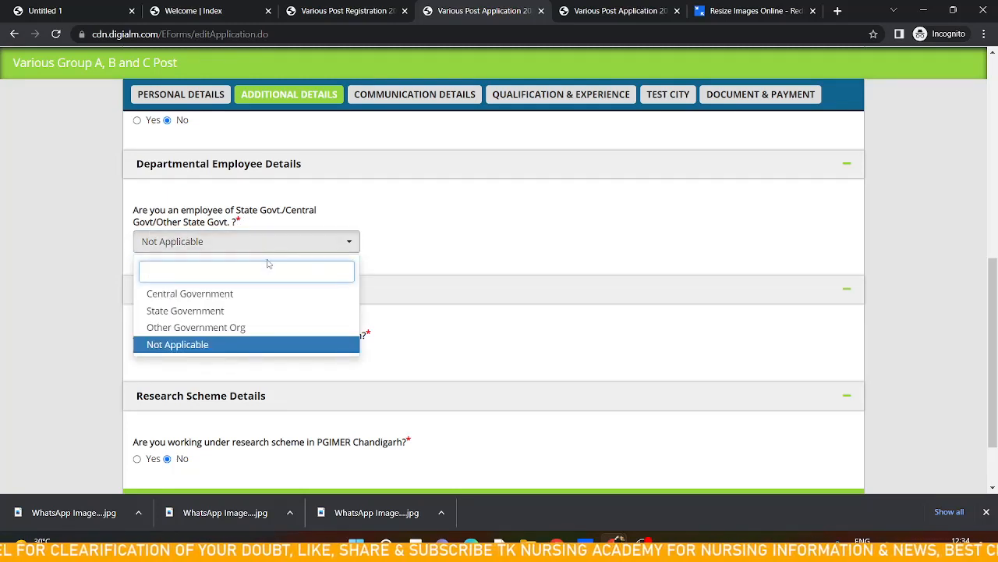
left_click(235, 345)
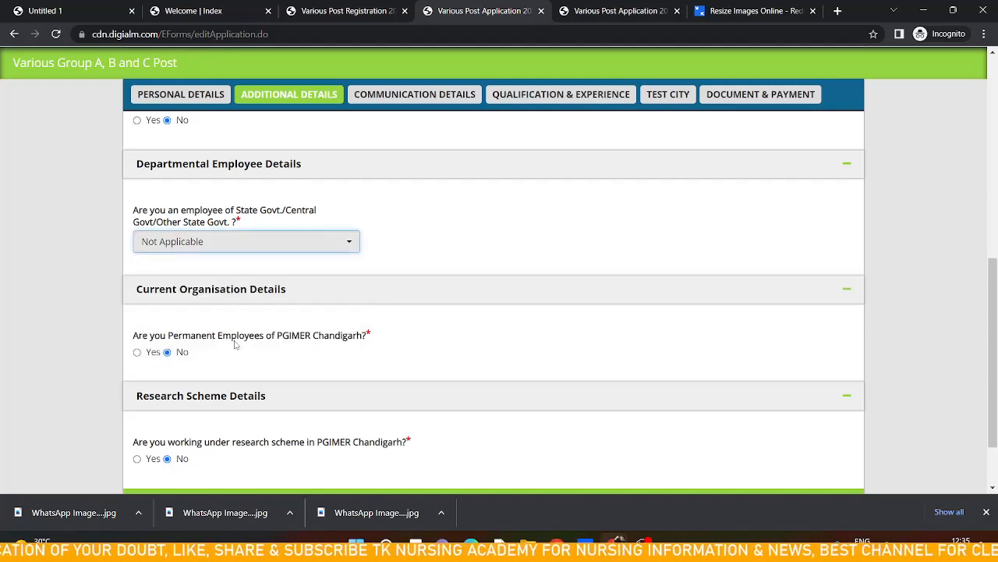
scroll(235, 345, "down", 1)
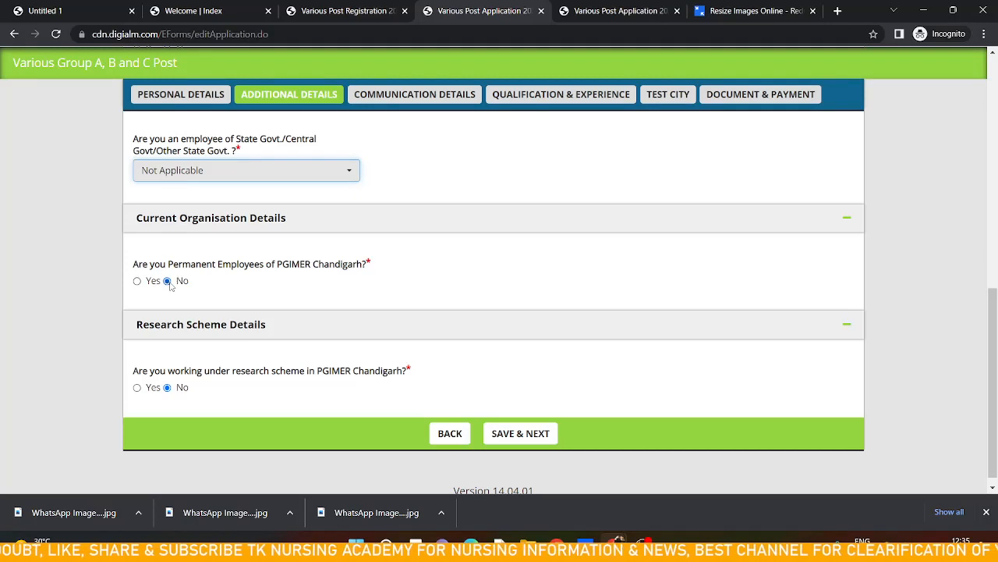
scroll(252, 304, "down", 1)
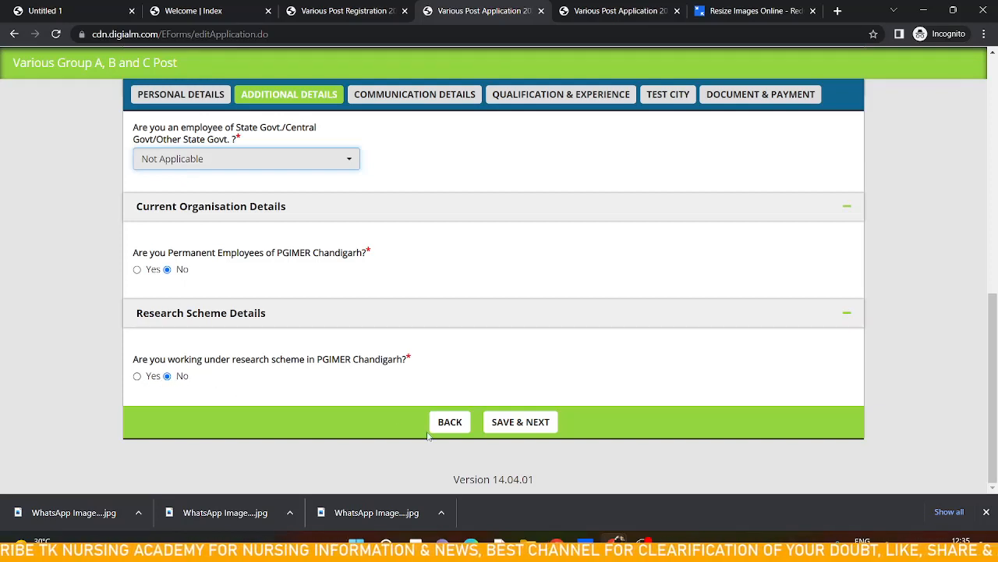
left_click(505, 425)
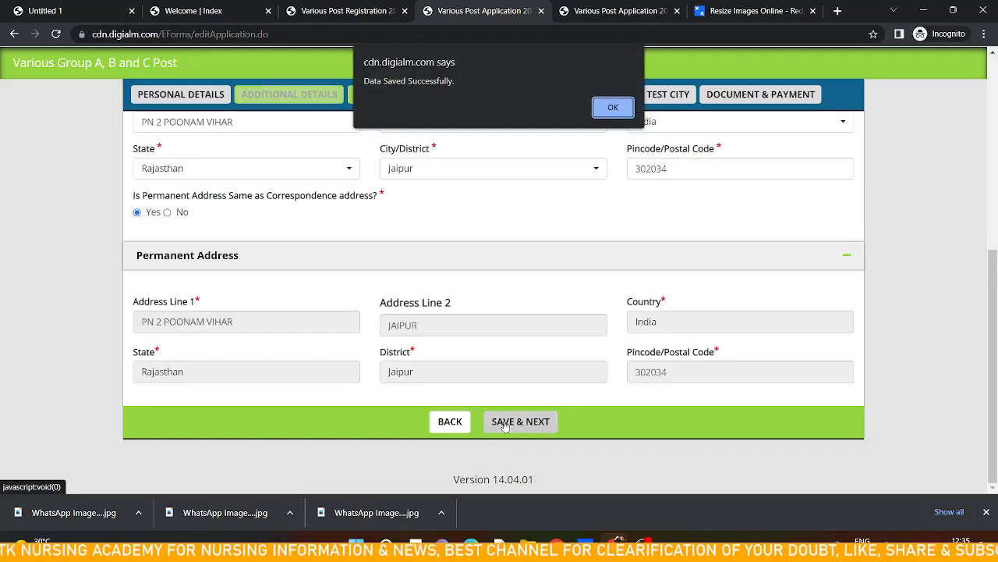
left_click(613, 107)
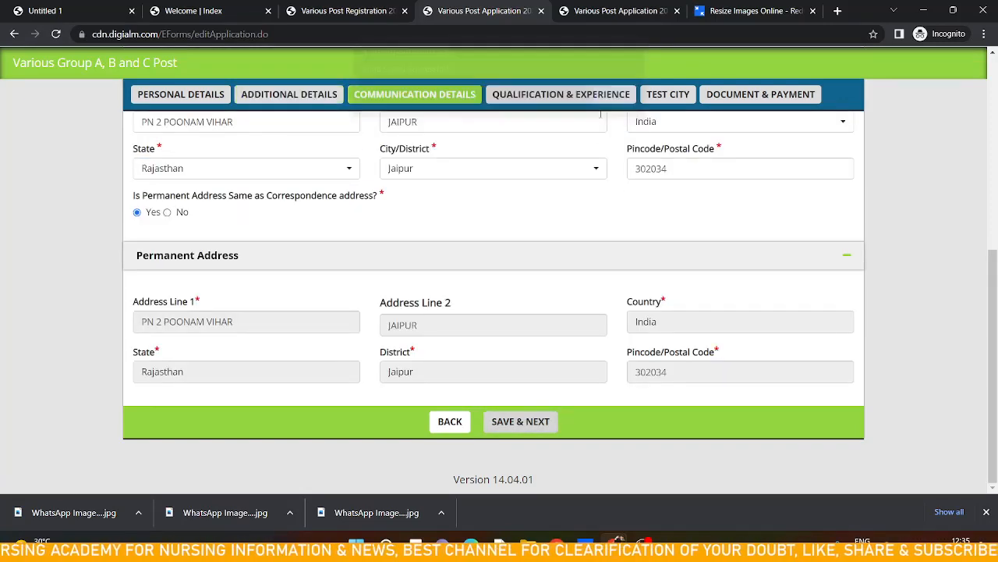
Review the communication addresses, then save the communication details and acknowledge the confirmation
scroll(550, 164, "down", 2)
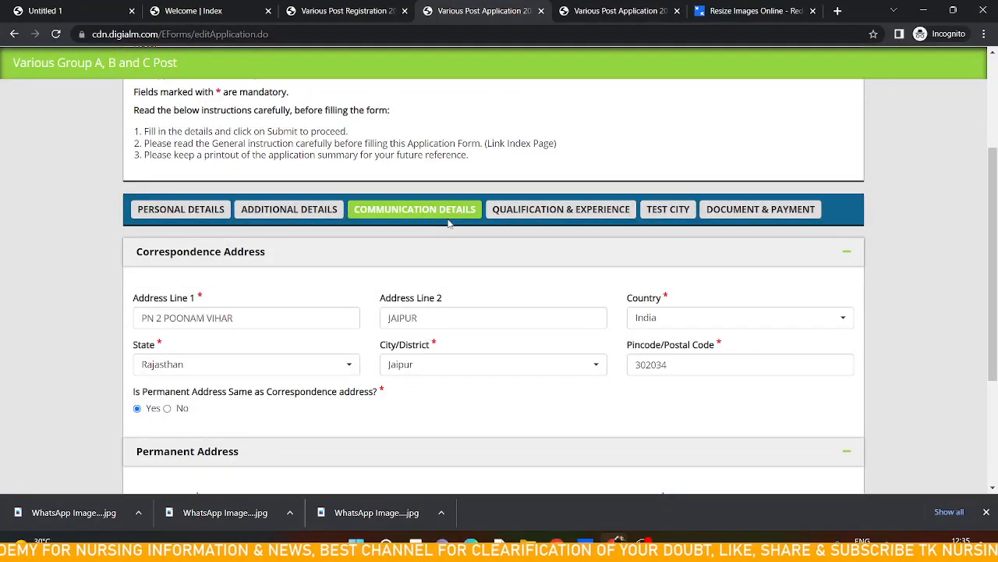
scroll(462, 262, "down", 1)
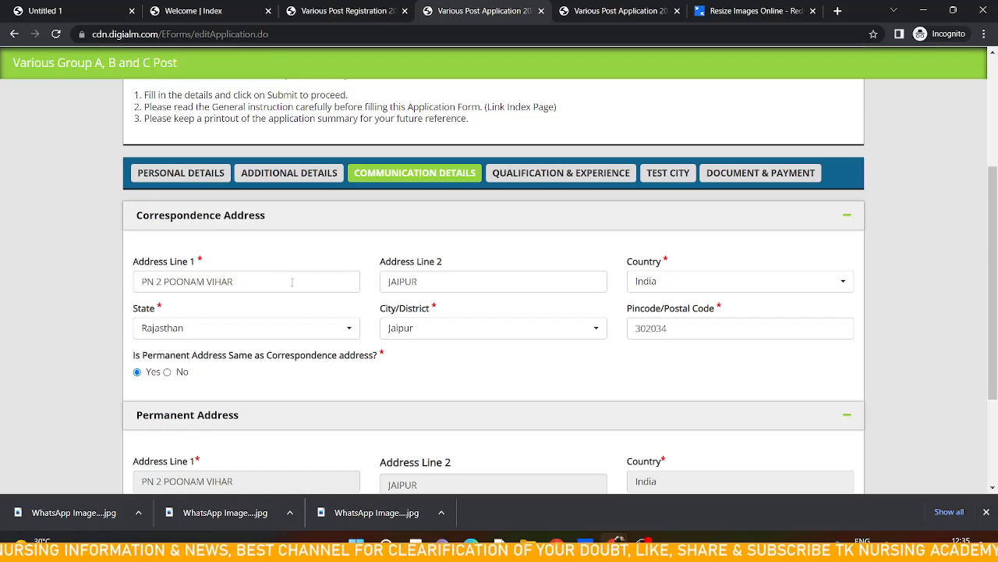
scroll(292, 282, "down", 1)
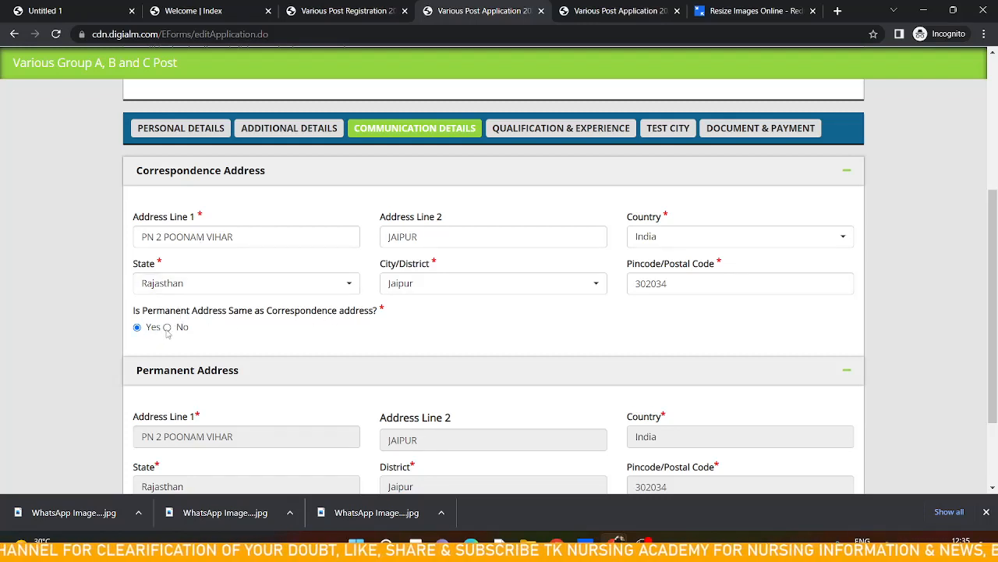
scroll(265, 429, "down", 2)
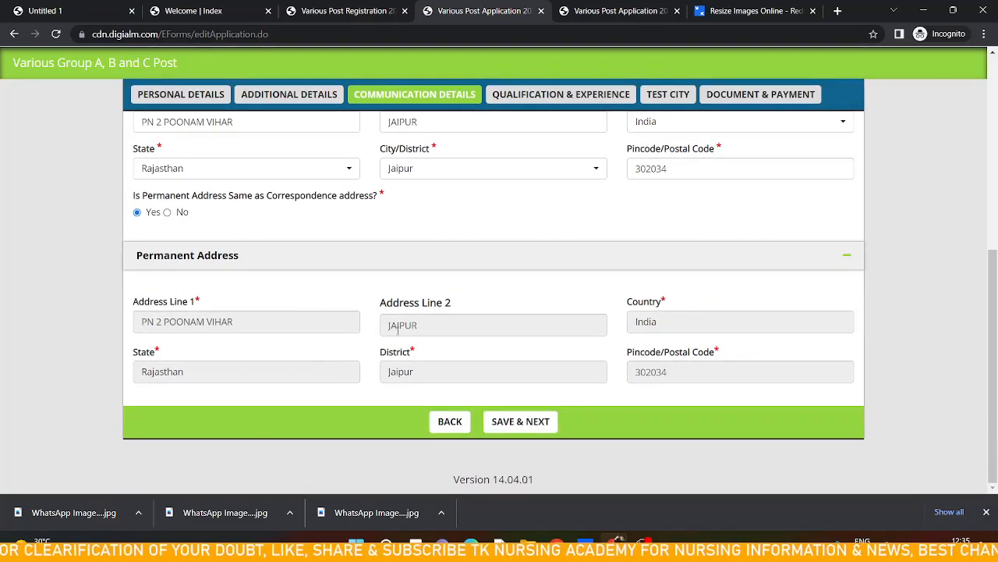
left_click(525, 422)
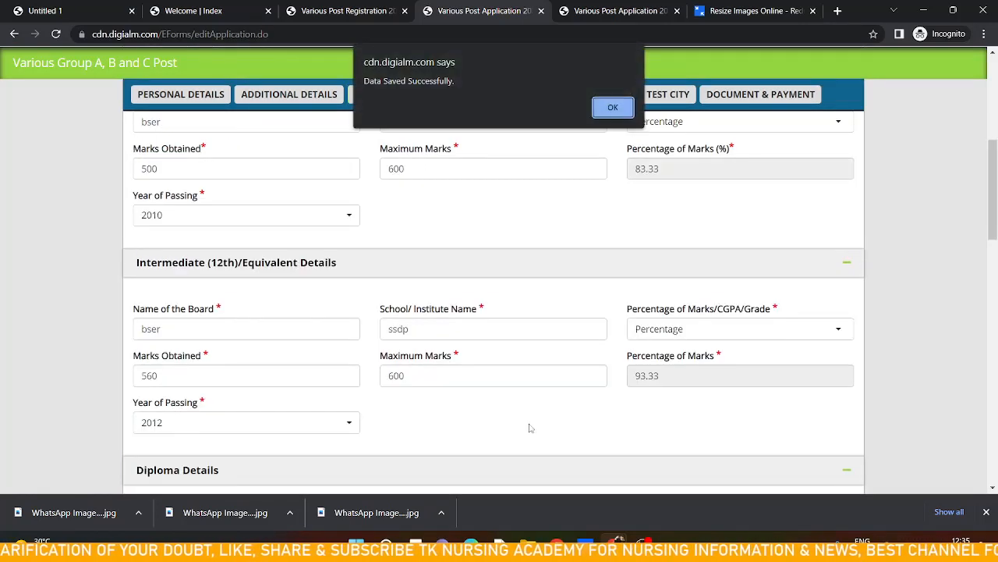
left_click(612, 109)
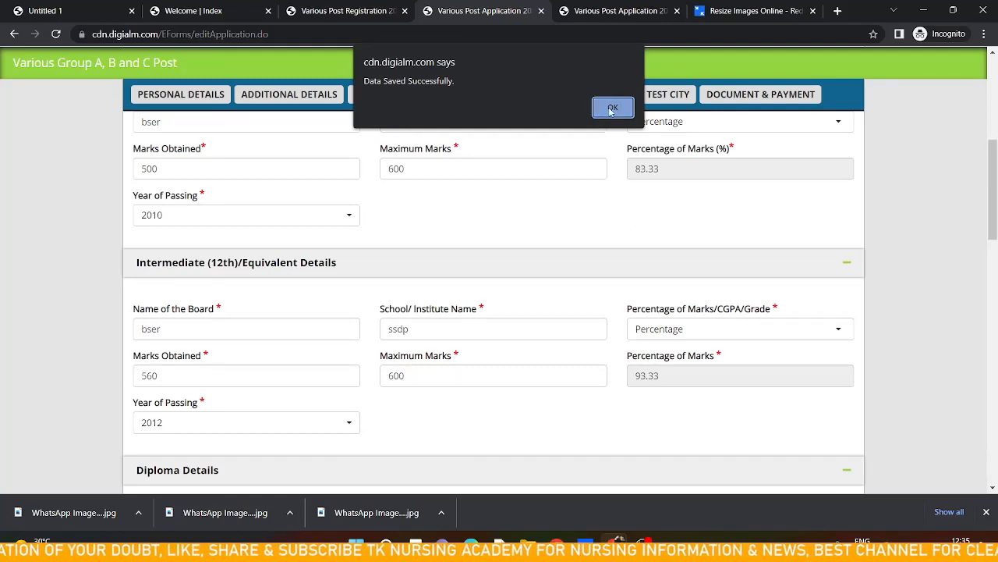
Close the downloads bar and reselect Percentage and 2010 as the matriculation grading type and passing year
left_click(987, 512)
scroll(387, 224, "up", 5)
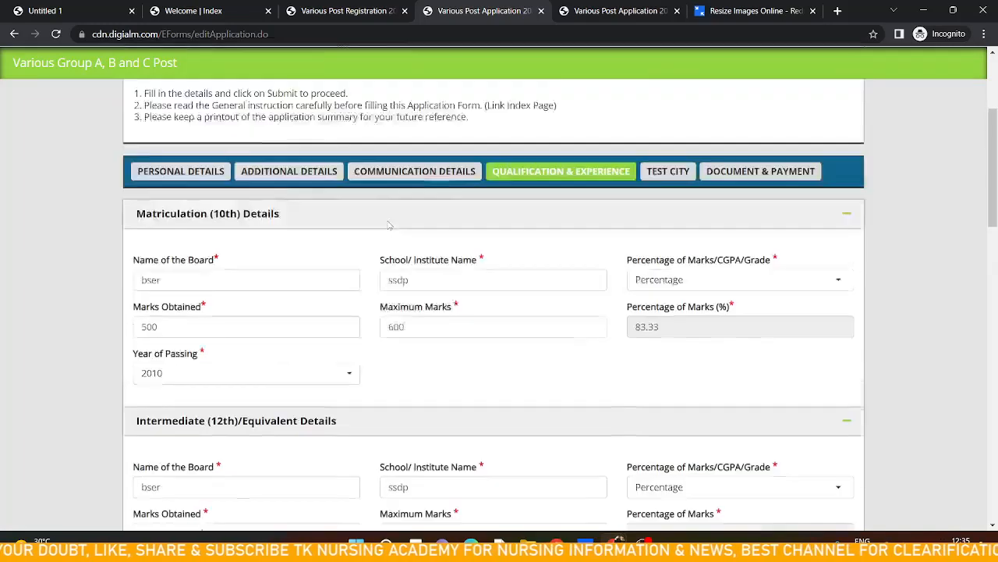
scroll(388, 223, "down", 3)
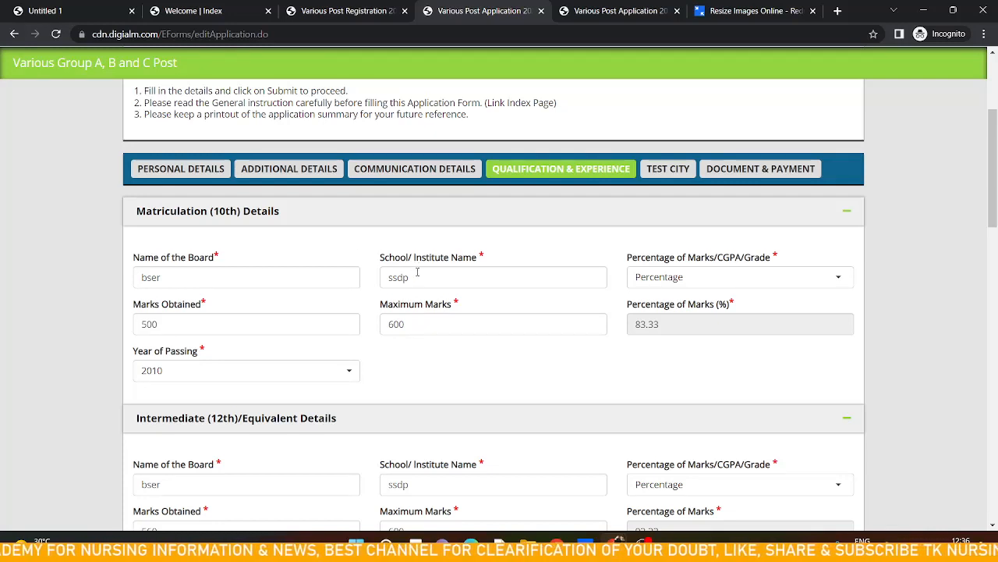
left_click(717, 279)
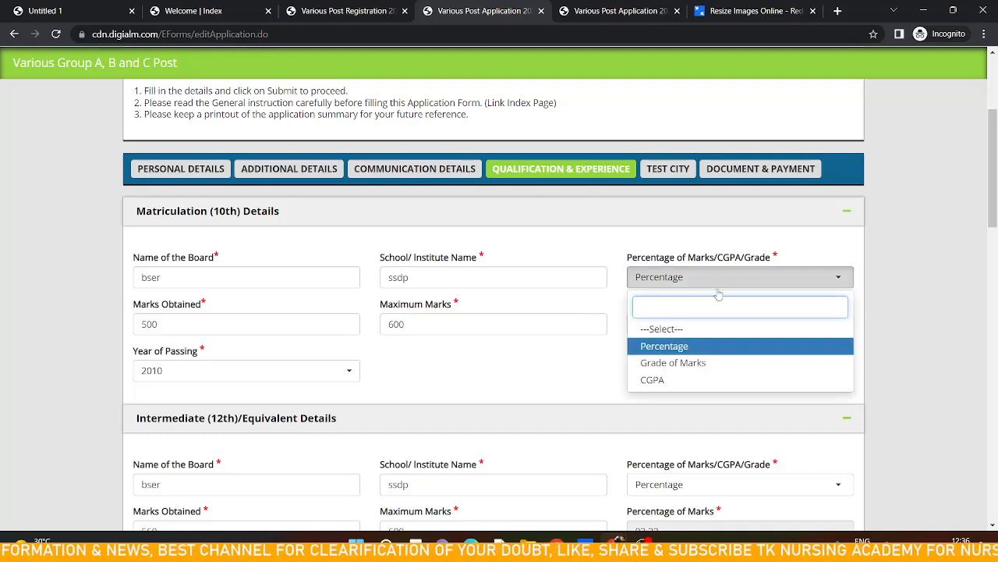
left_click(705, 350)
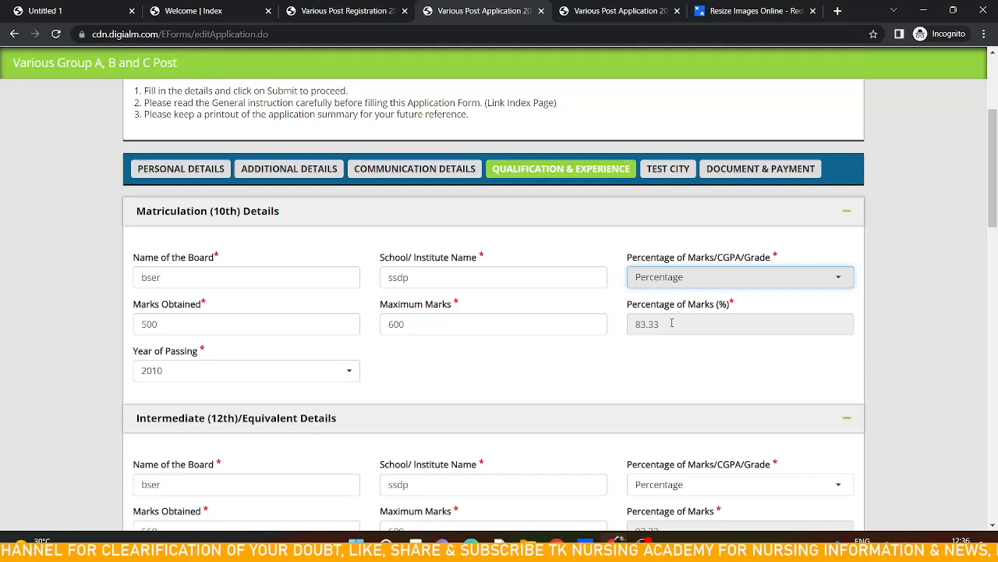
left_click(315, 378)
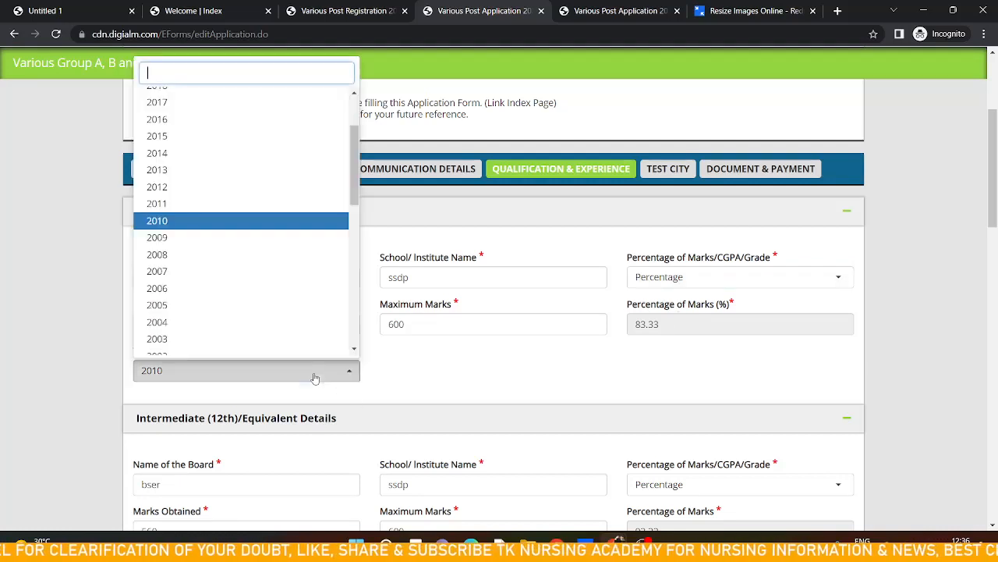
left_click(219, 223)
Reselect Percentage and 2012 as the intermediate grading type and passing year
scroll(407, 336, "down", 3)
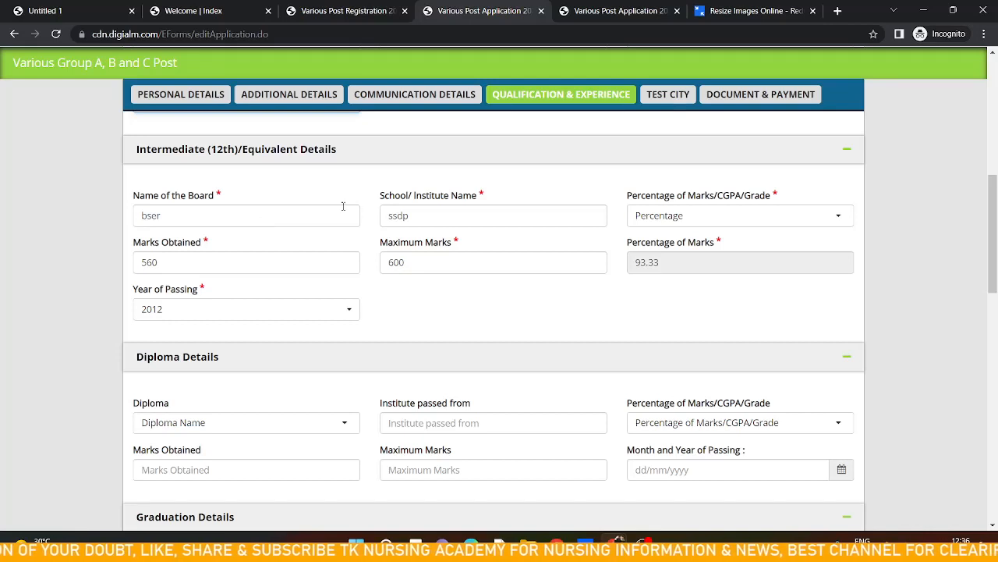
left_click(684, 216)
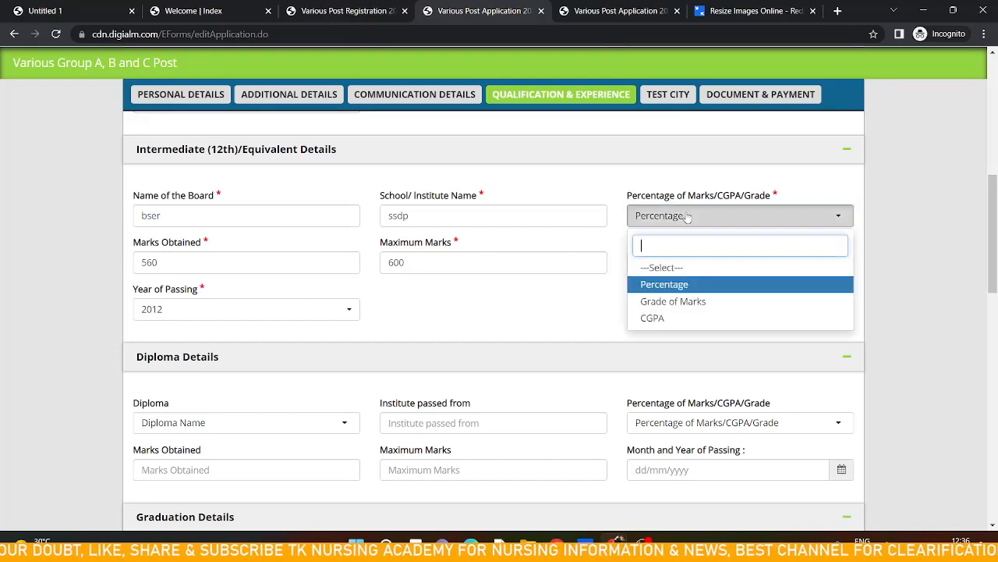
left_click(676, 285)
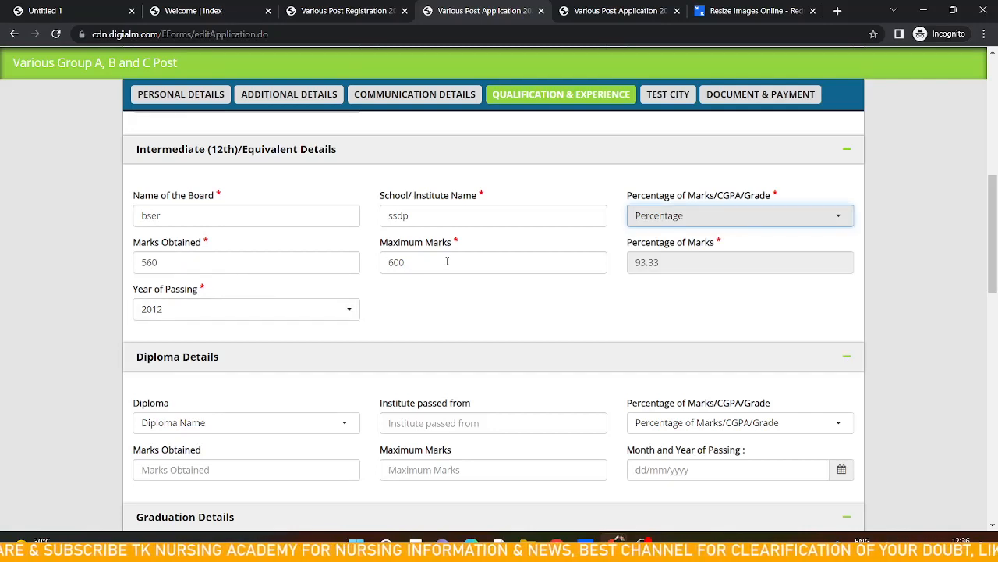
left_click(265, 312)
left_click(264, 312)
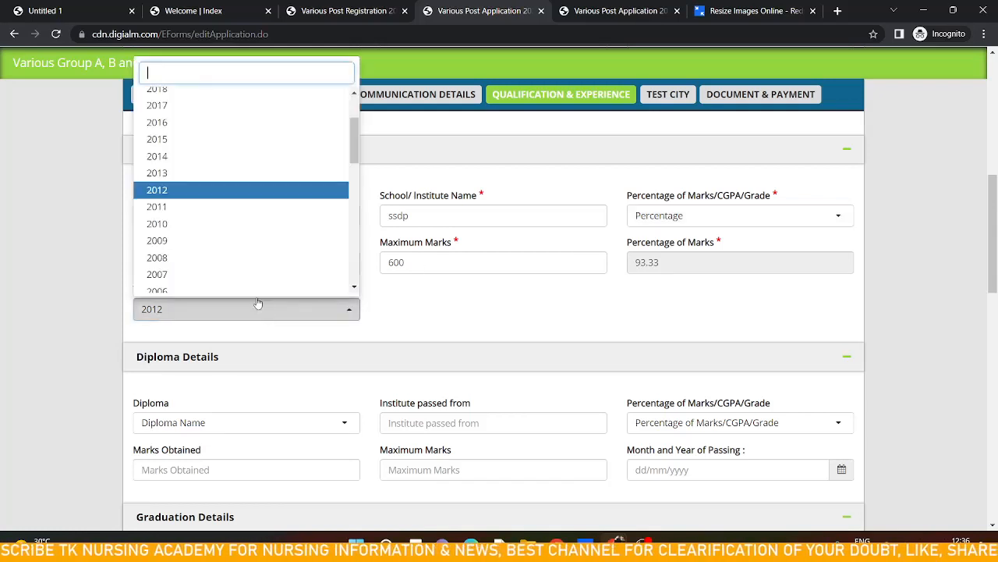
left_click(246, 195)
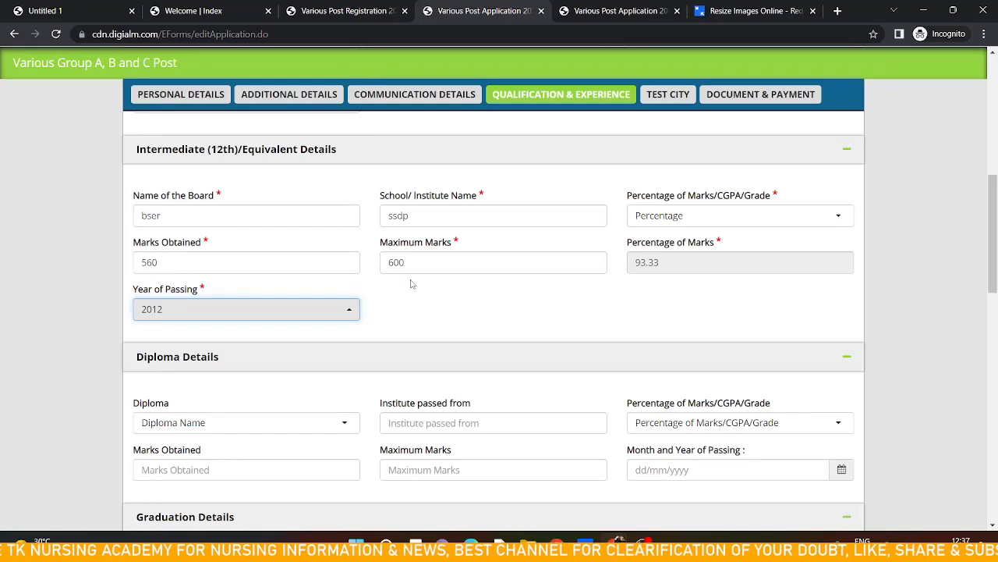
Reselect B.Sc Nursing as the graduation qualification degree
scroll(411, 284, "down", 3)
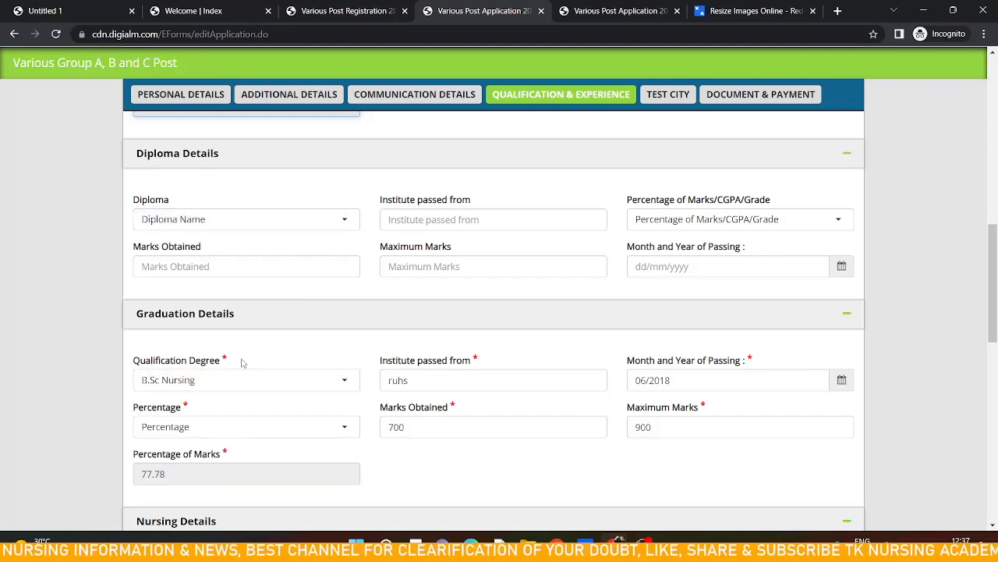
scroll(294, 320, "down", 2)
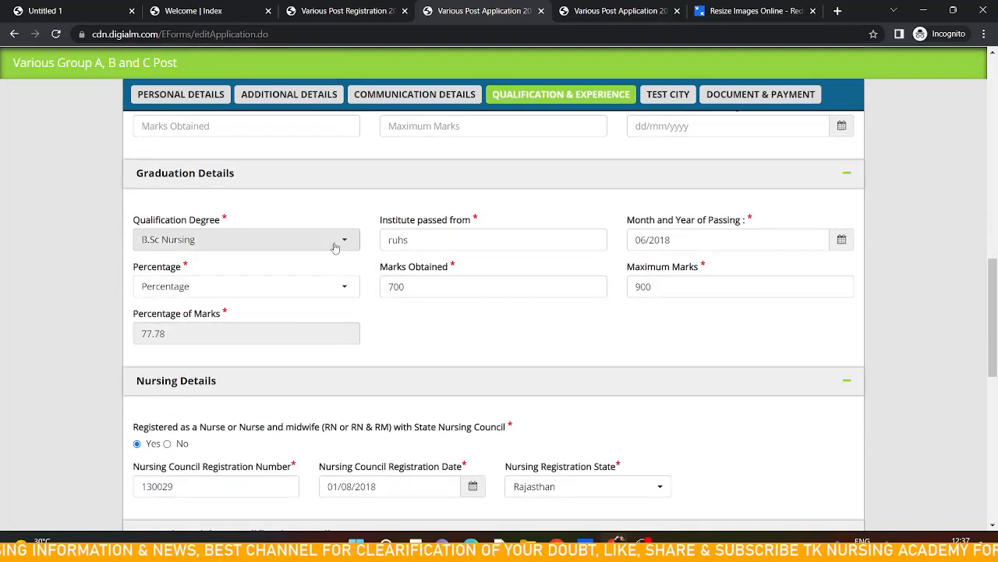
left_click(335, 247)
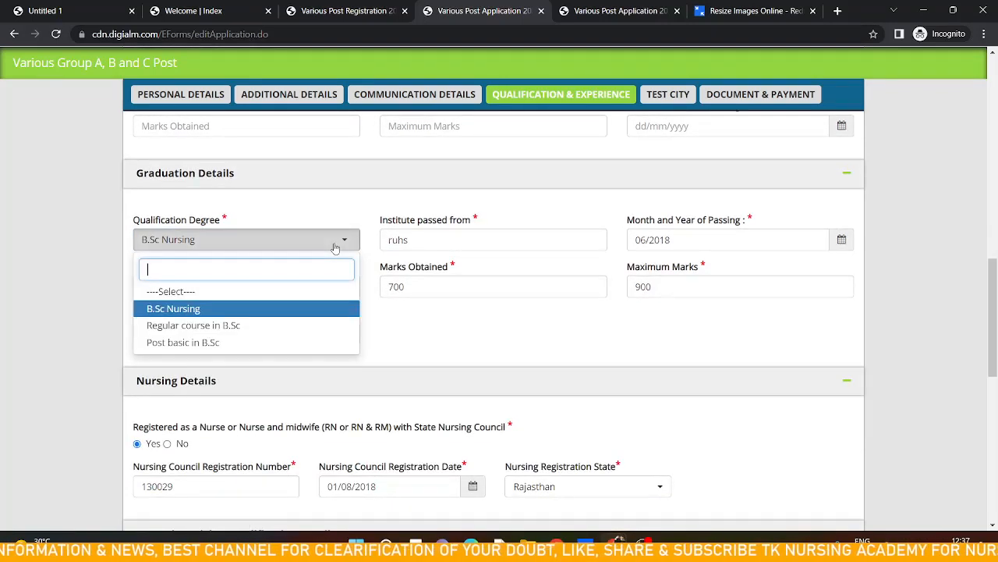
left_click(335, 247)
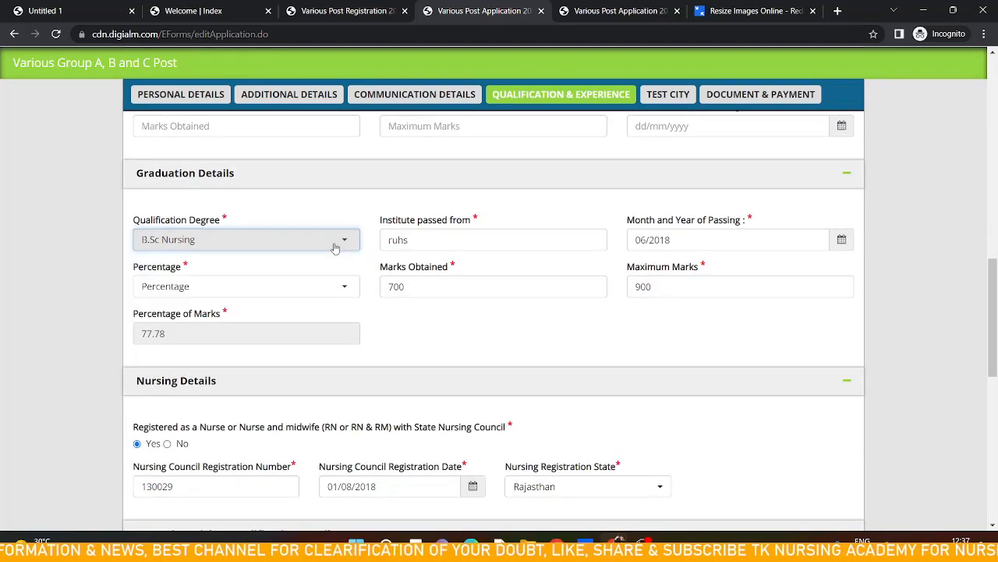
left_click(436, 329)
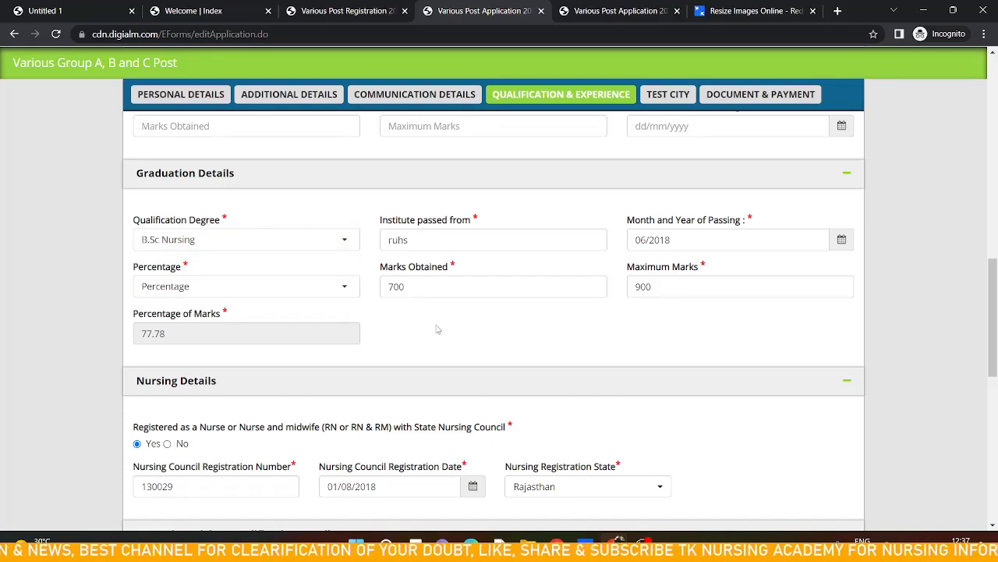
scroll(436, 330, "down", 2)
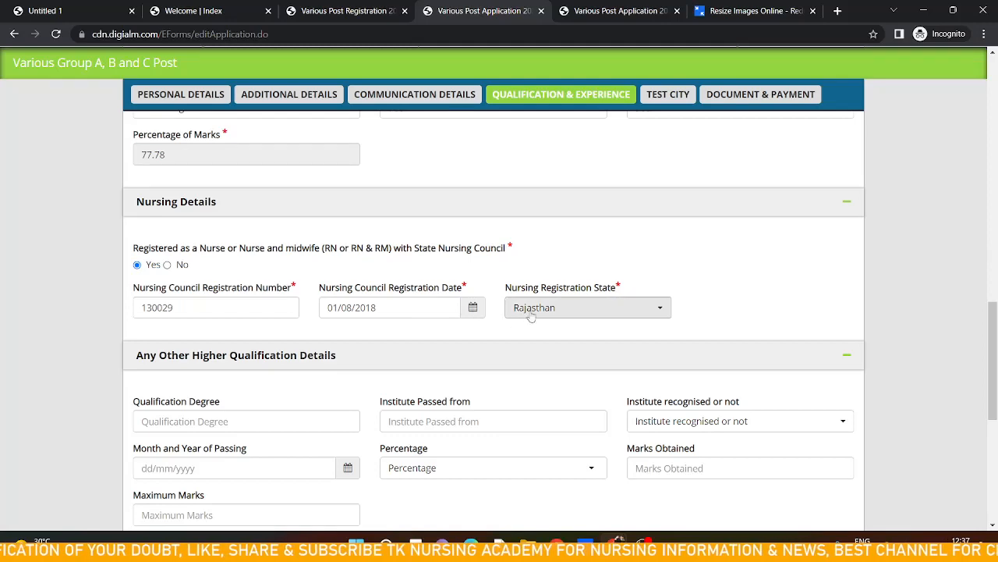
Try adding a new experience row, then expand the Sr No. 1 row in Experience Details
scroll(531, 314, "down", 1)
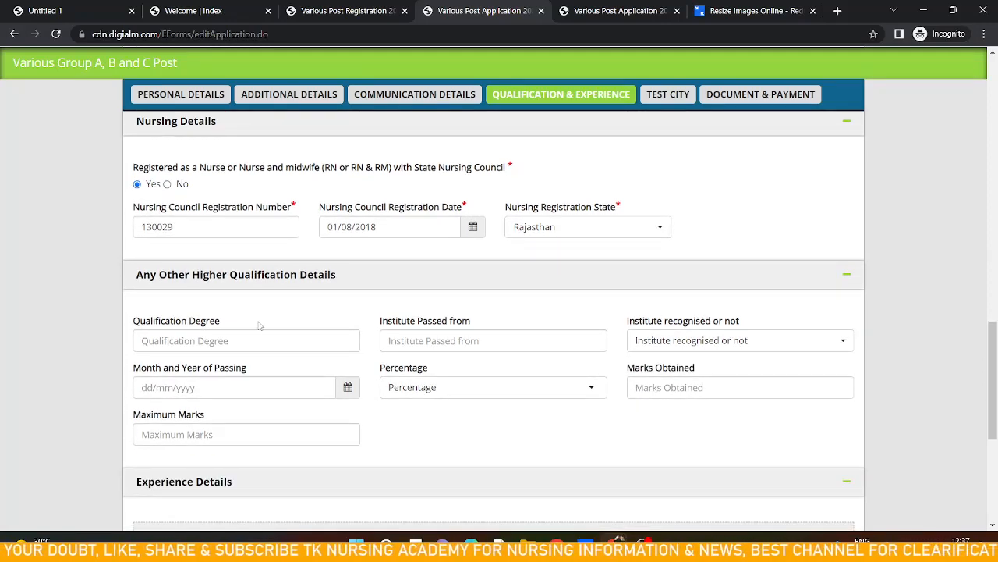
scroll(263, 323, "down", 1)
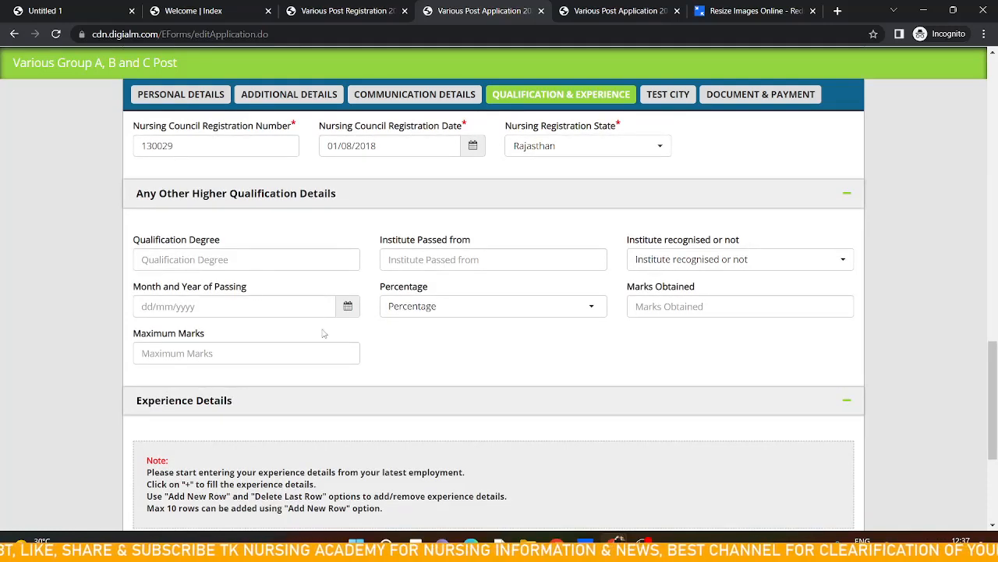
scroll(322, 330, "down", 2)
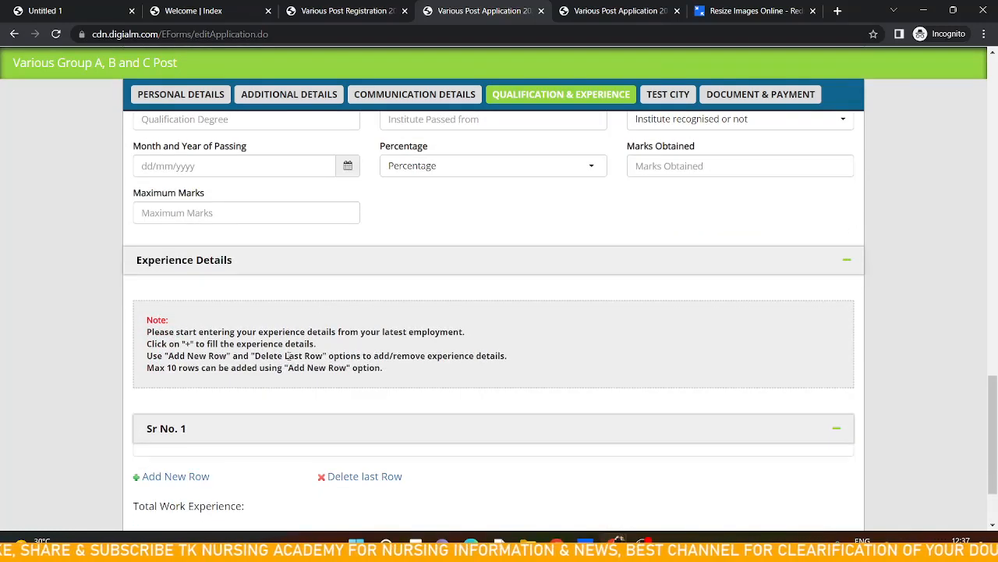
scroll(288, 355, "down", 2)
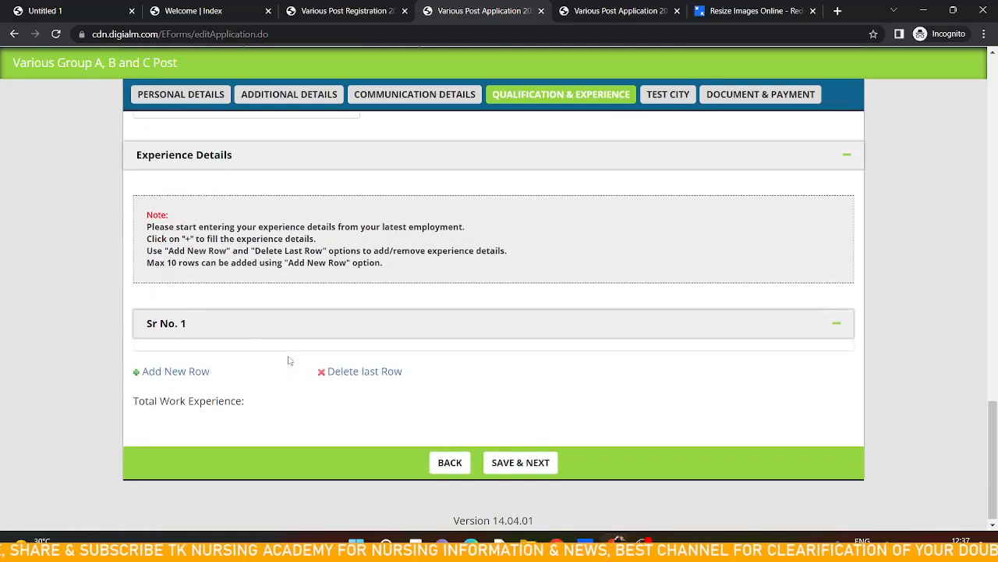
left_click(176, 373)
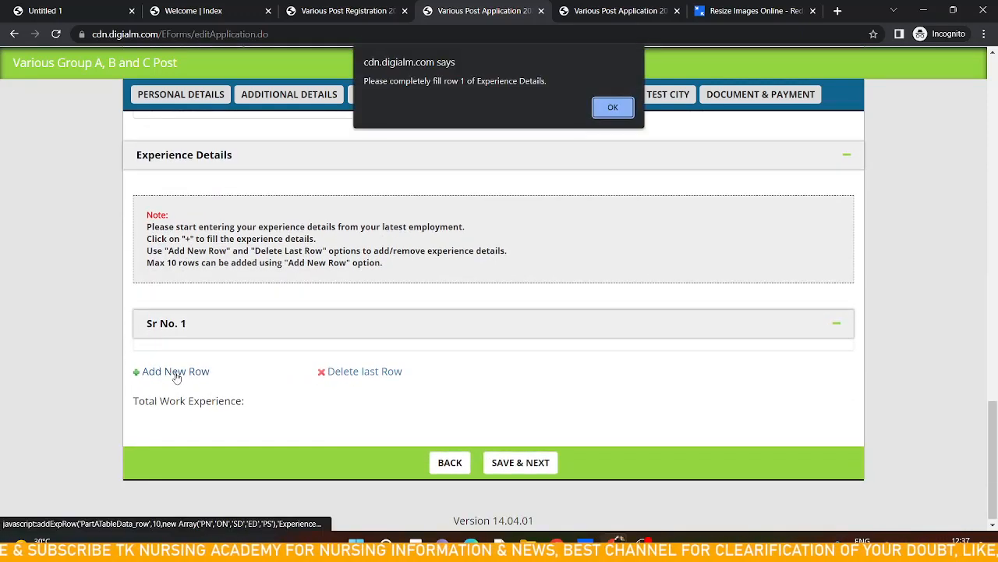
left_click(611, 107)
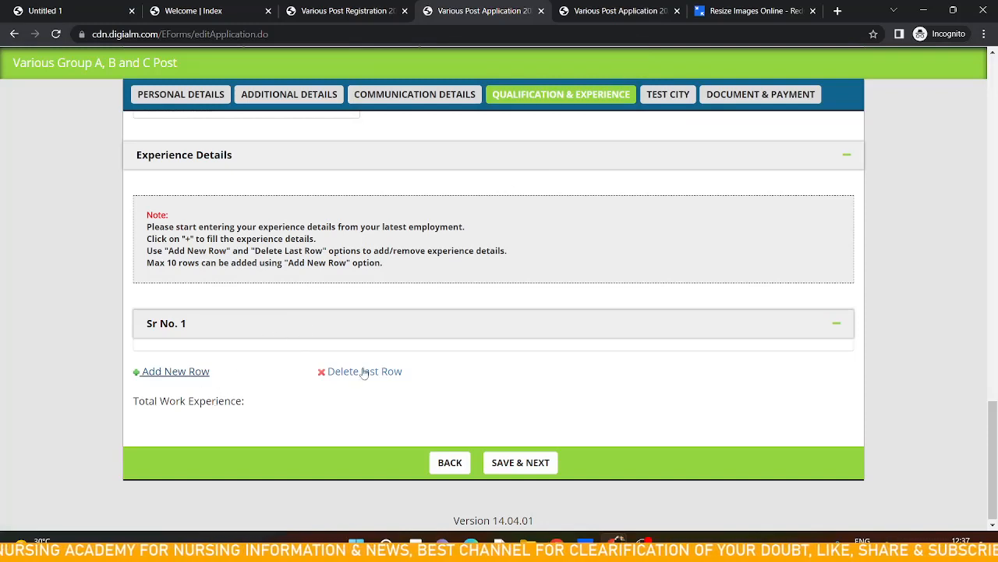
left_click(323, 333)
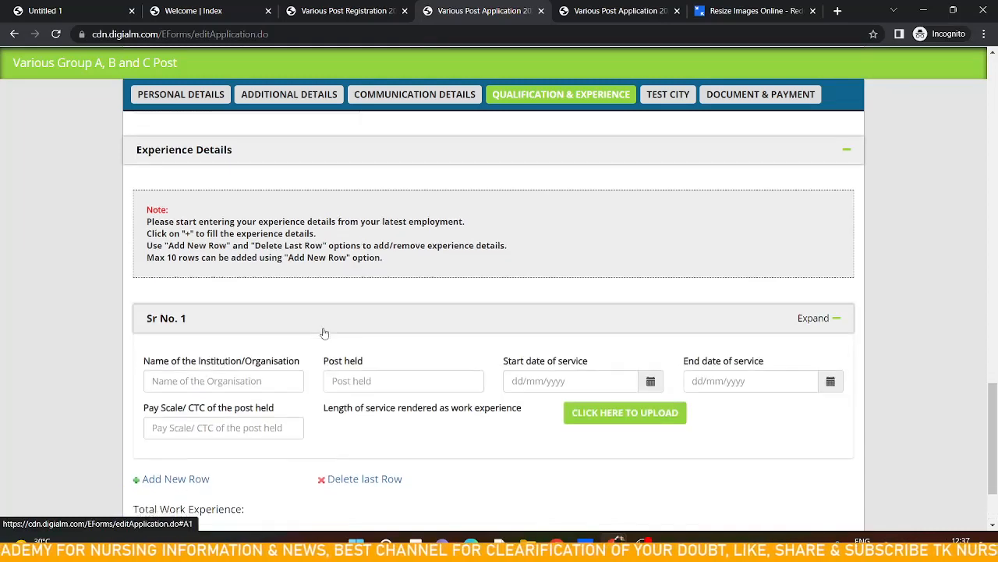
Save the Qualification & Experience section and move on to the next section
scroll(324, 333, "down", 2)
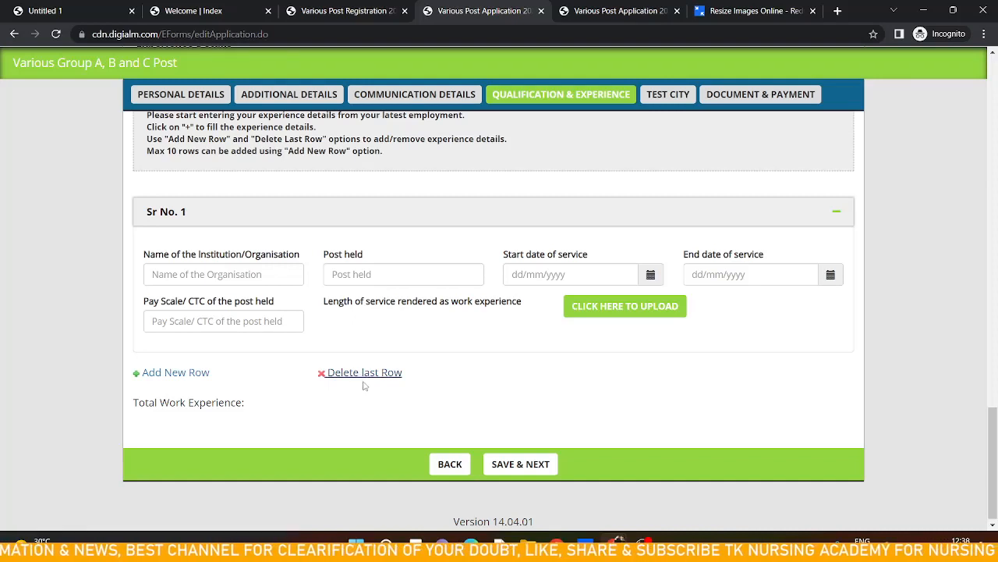
left_click(521, 464)
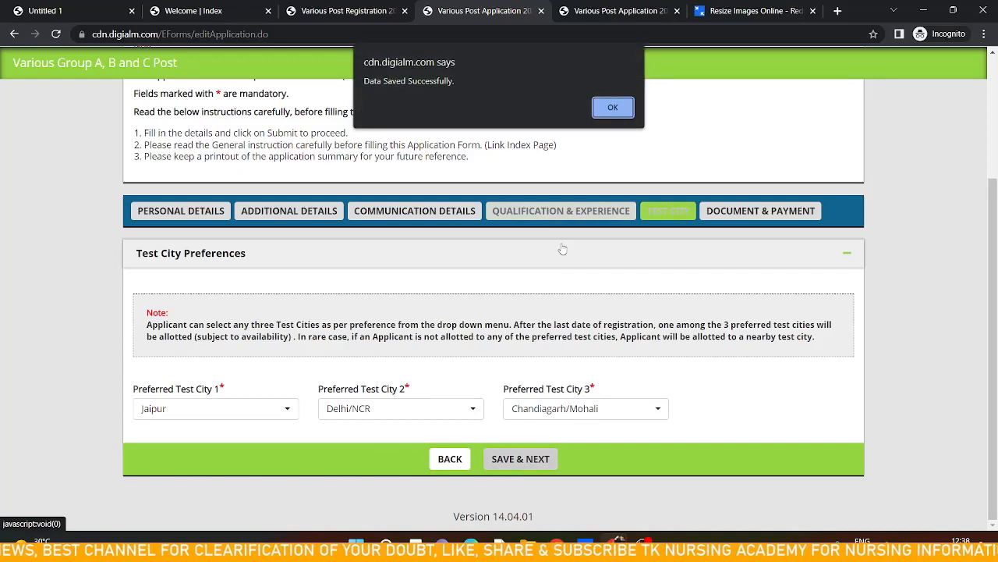
left_click(613, 108)
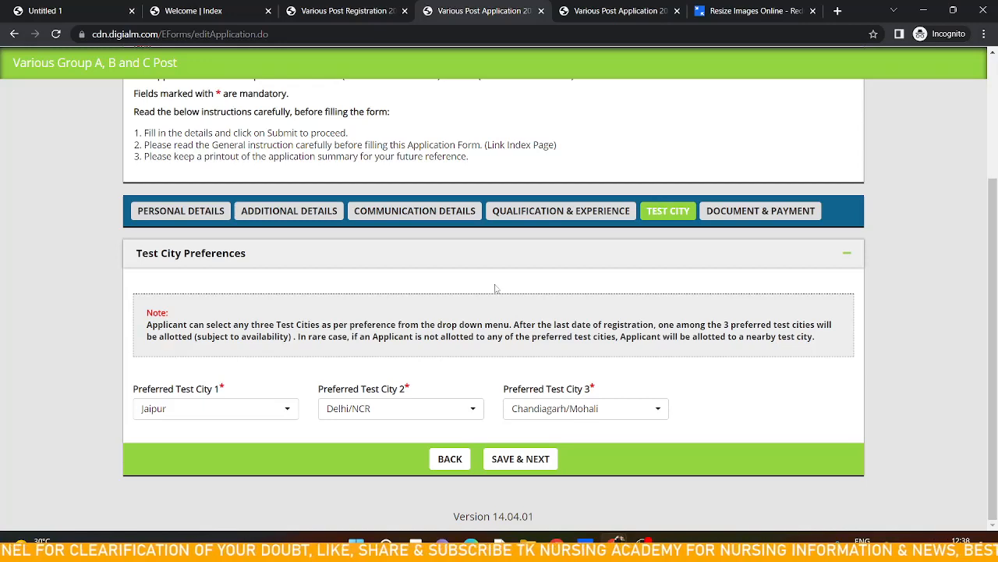
Keep Jaipur, Delhi/NCR and Chandigarh/Mohali as the three preferred test cities and save the Test City section
left_click(266, 417)
left_click(265, 416)
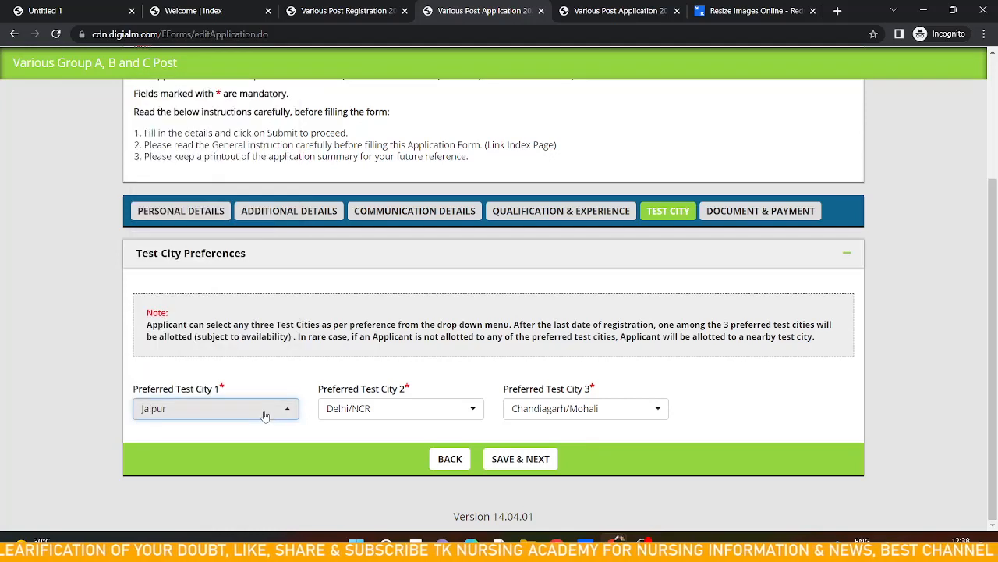
left_click(359, 417)
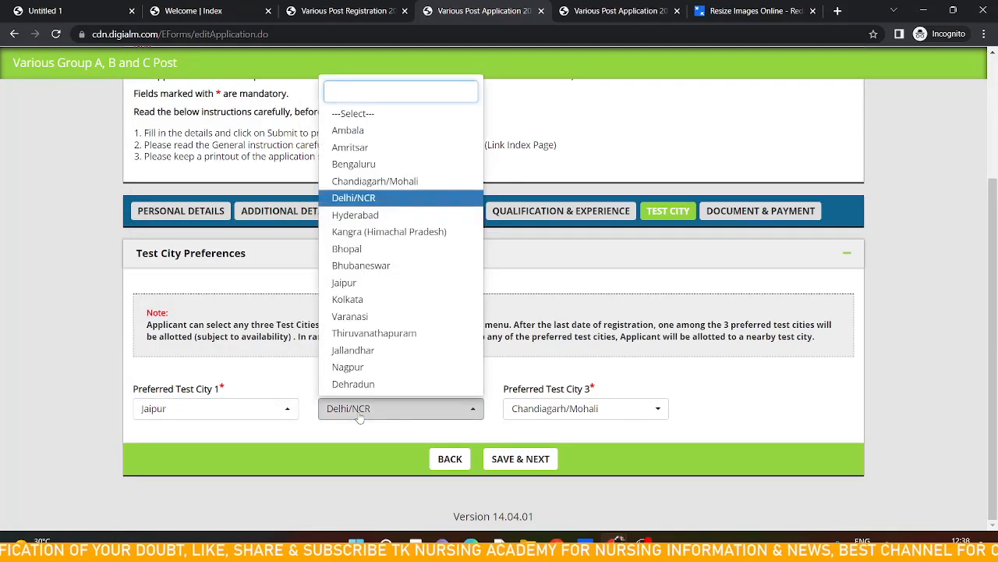
left_click(358, 418)
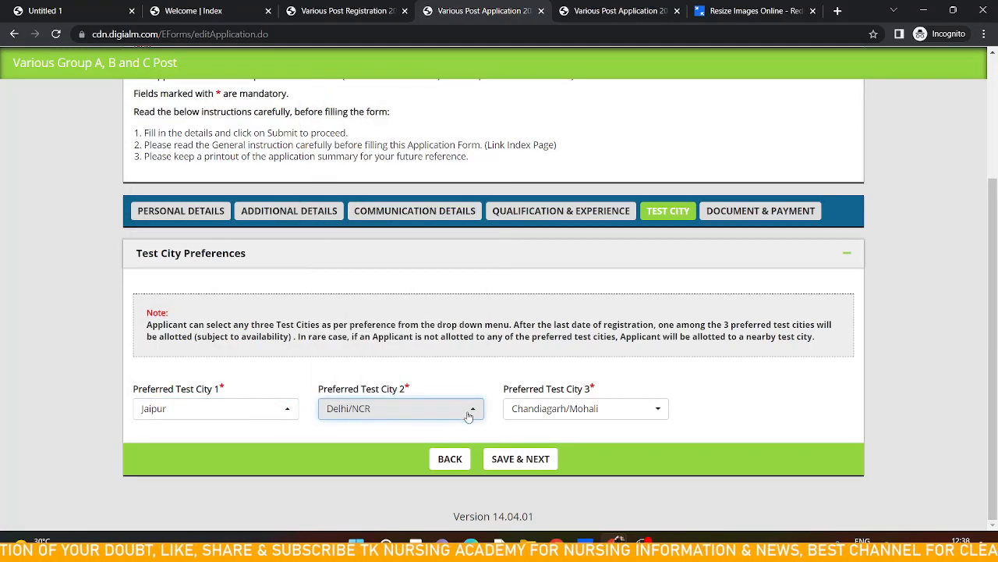
left_click(538, 422)
left_click(538, 423)
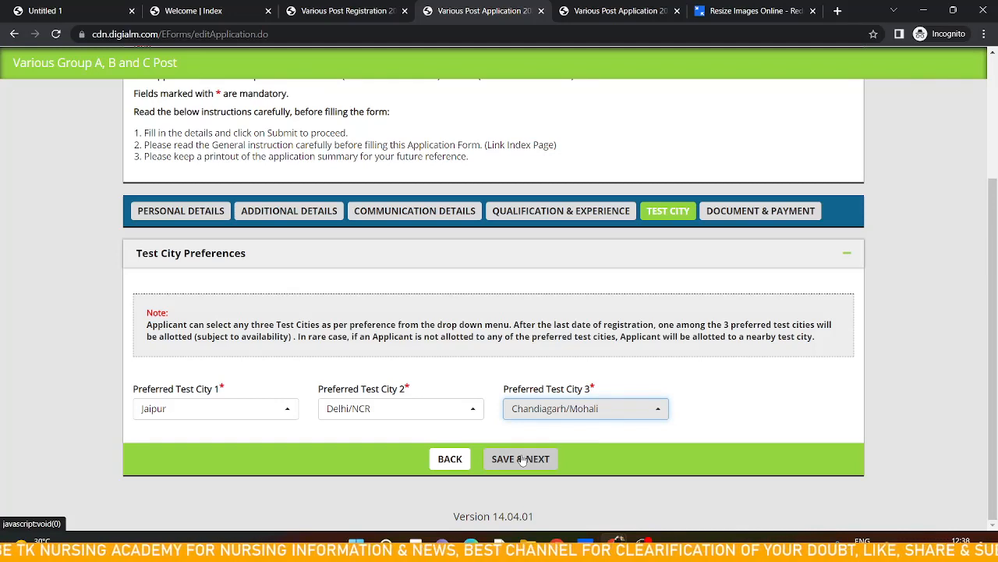
left_click(521, 460)
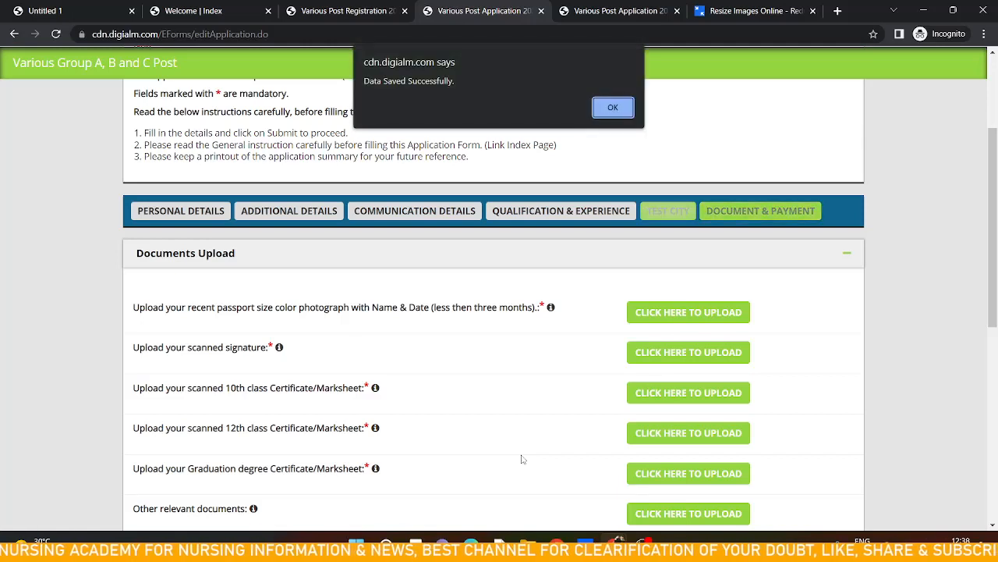
left_click(609, 115)
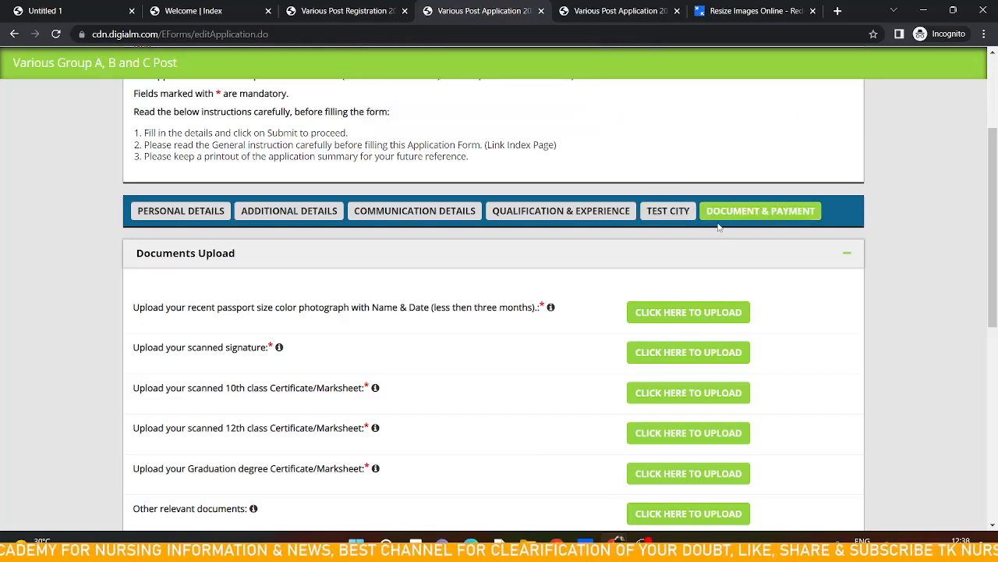
Upload the passport-size photograph WhatsApp Image 2022-11-01 at 12.01.17 PM from Downloads and close the upload window
scroll(527, 262, "down", 1)
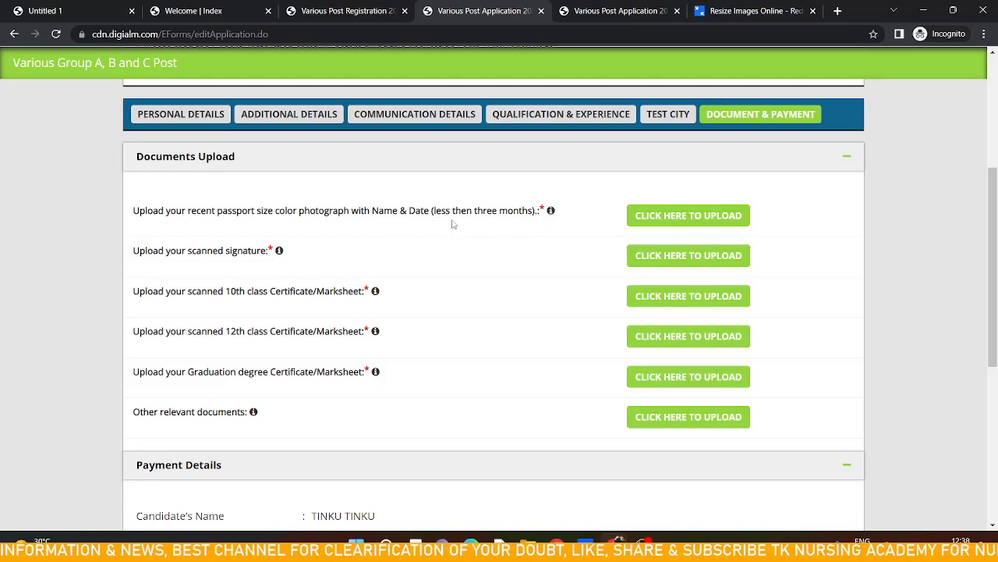
left_click(656, 224)
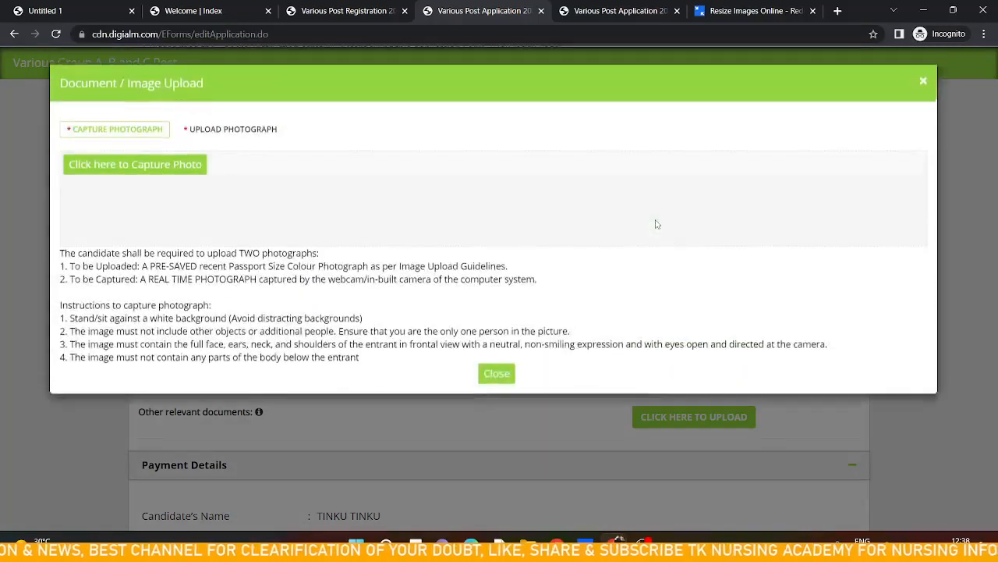
left_click(218, 131)
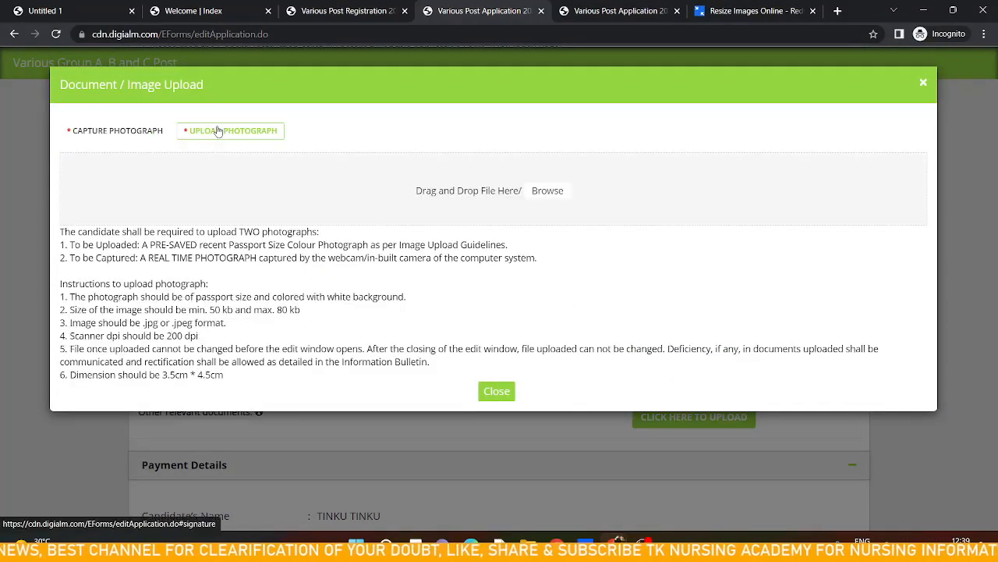
left_click(466, 197)
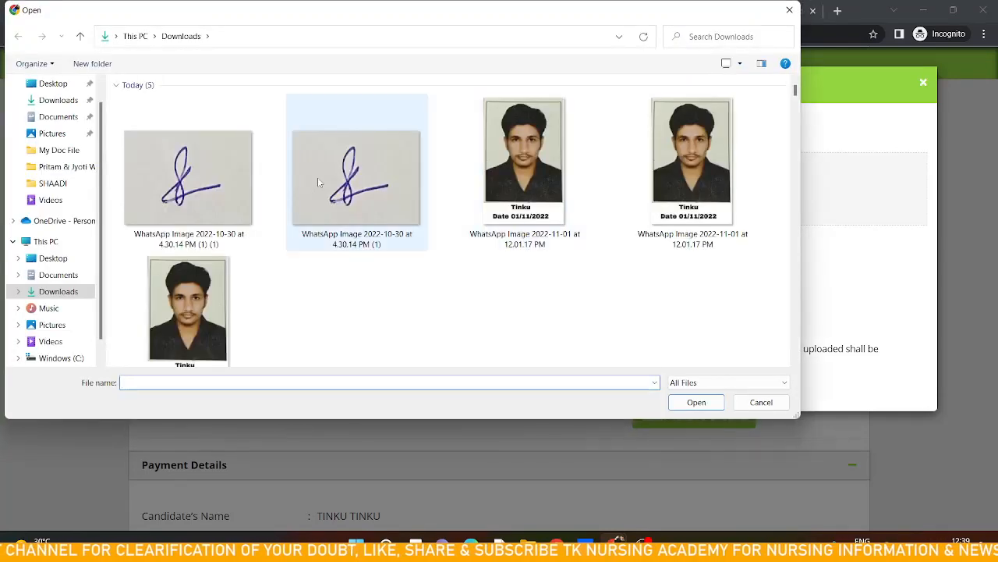
left_click(521, 195)
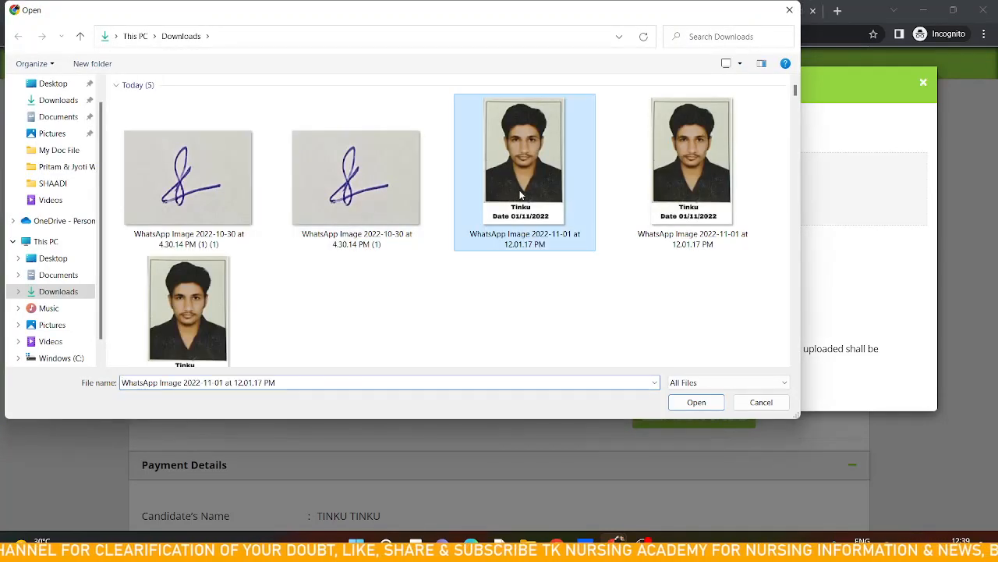
left_click(696, 403)
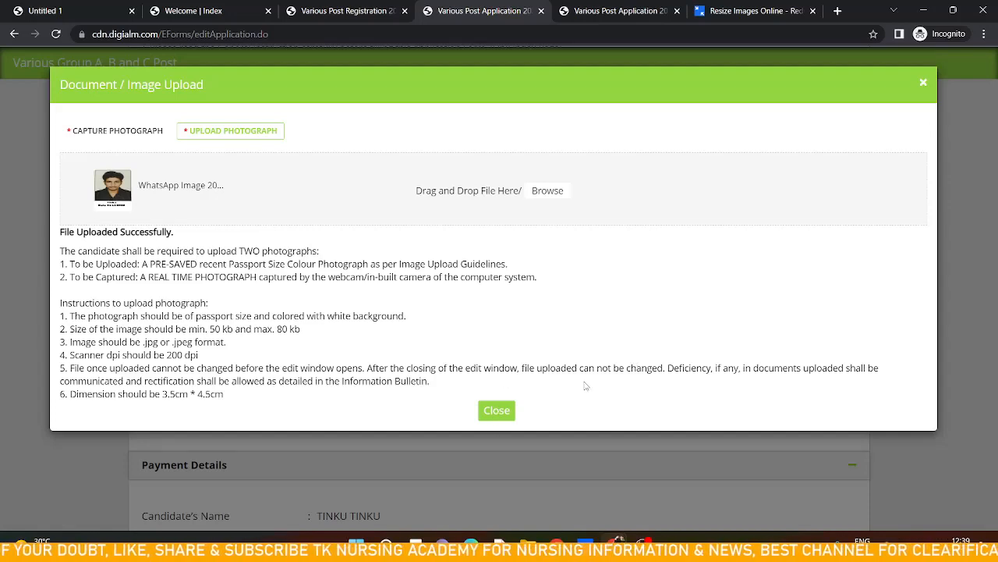
left_click(498, 410)
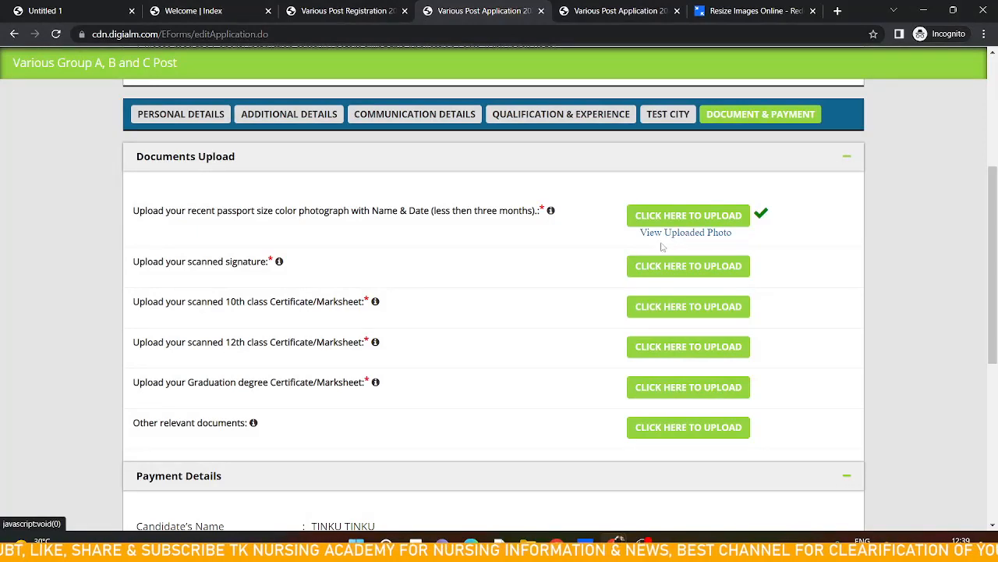
Upload the signature image WhatsApp Image 2022-10-30 at 4.30.14 PM (1) (1) and close the upload window
left_click(677, 266)
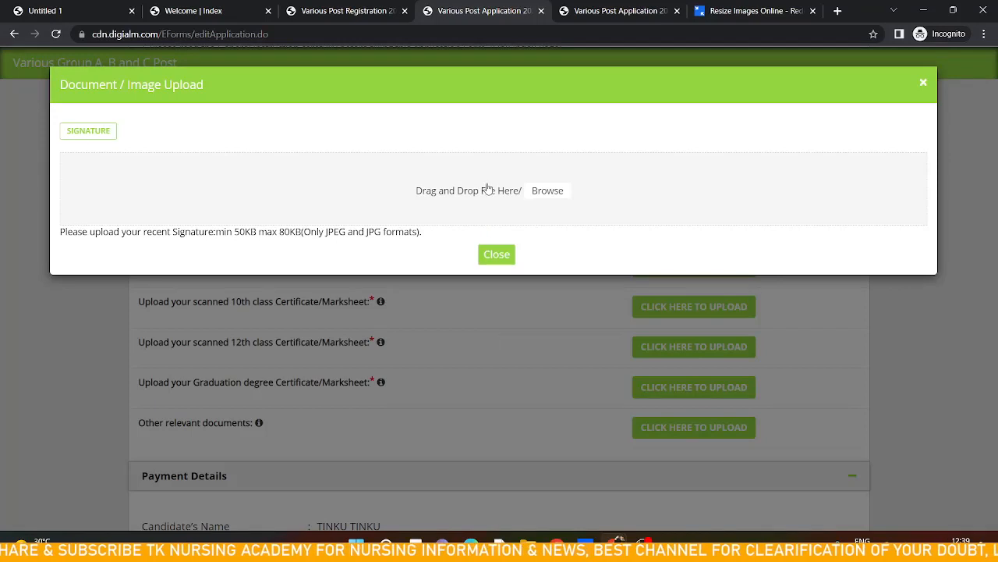
left_click(490, 186)
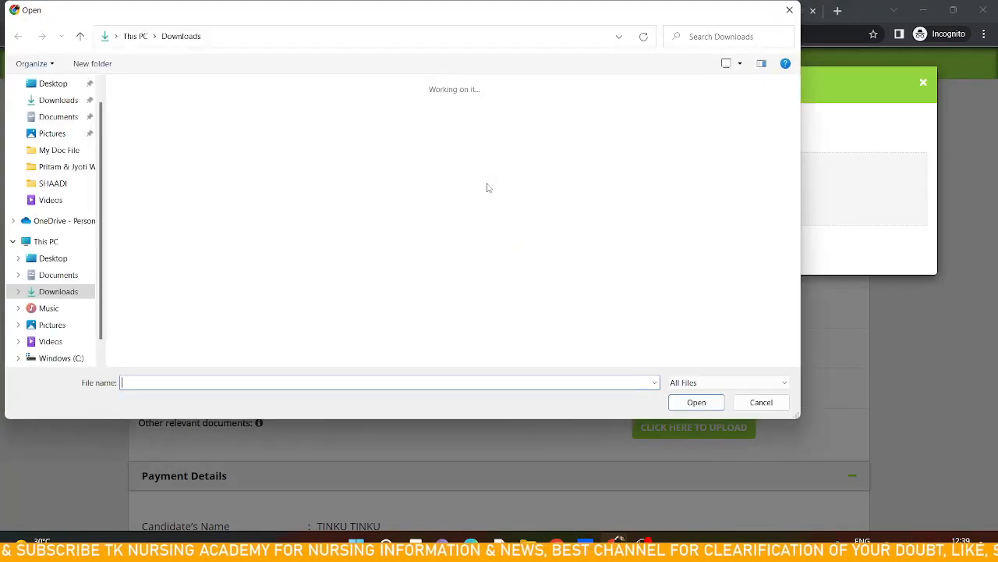
left_click(179, 171)
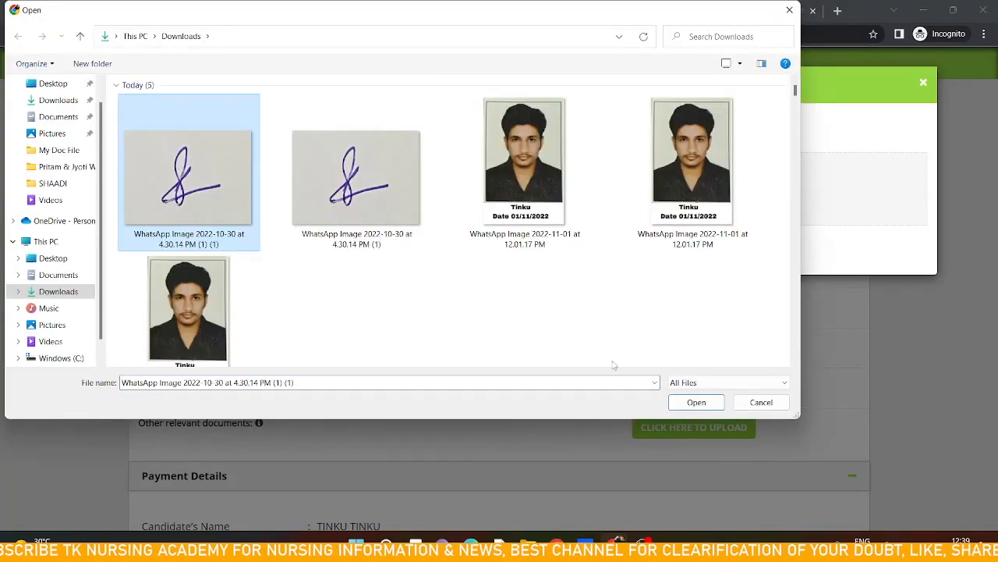
left_click(691, 409)
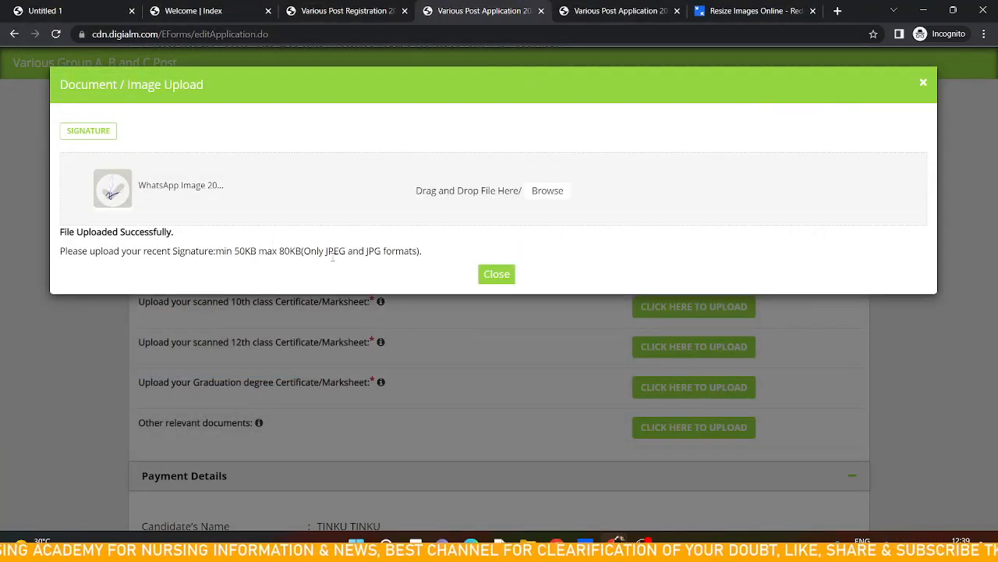
left_click(497, 275)
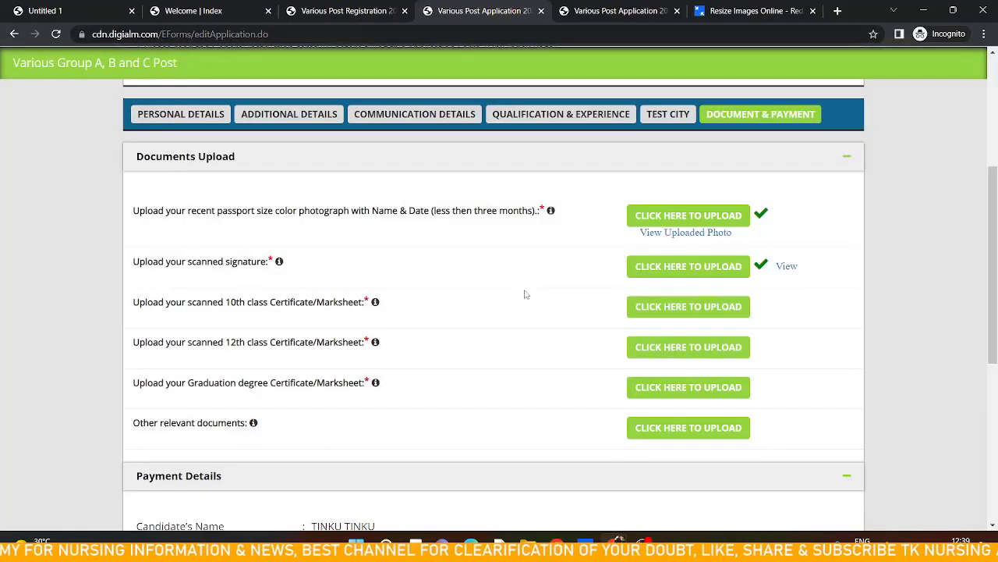
Try uploading My Doc File_4 from the My Doc File folder as the 10th class certificate, then close the window
scroll(547, 317, "down", 1)
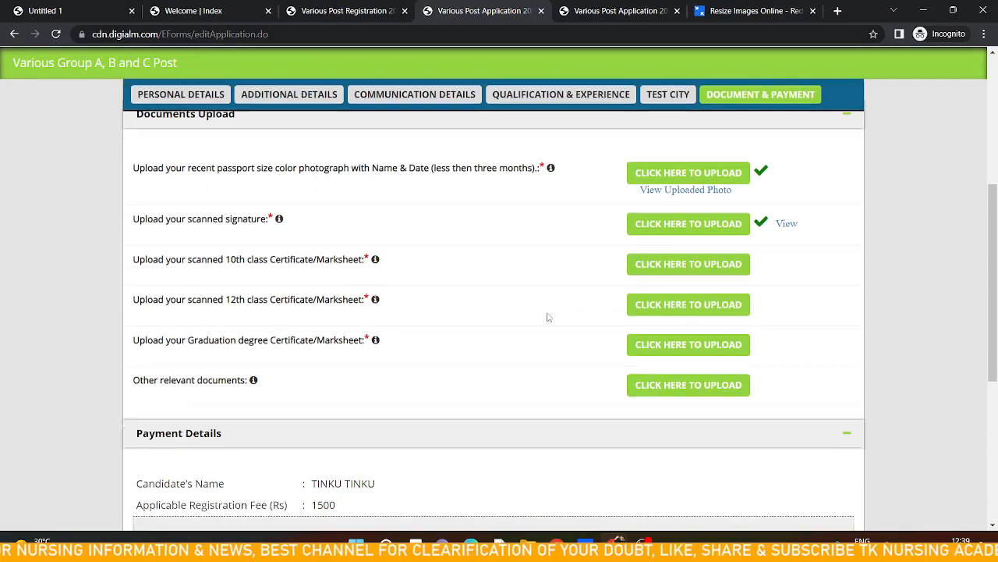
left_click(675, 248)
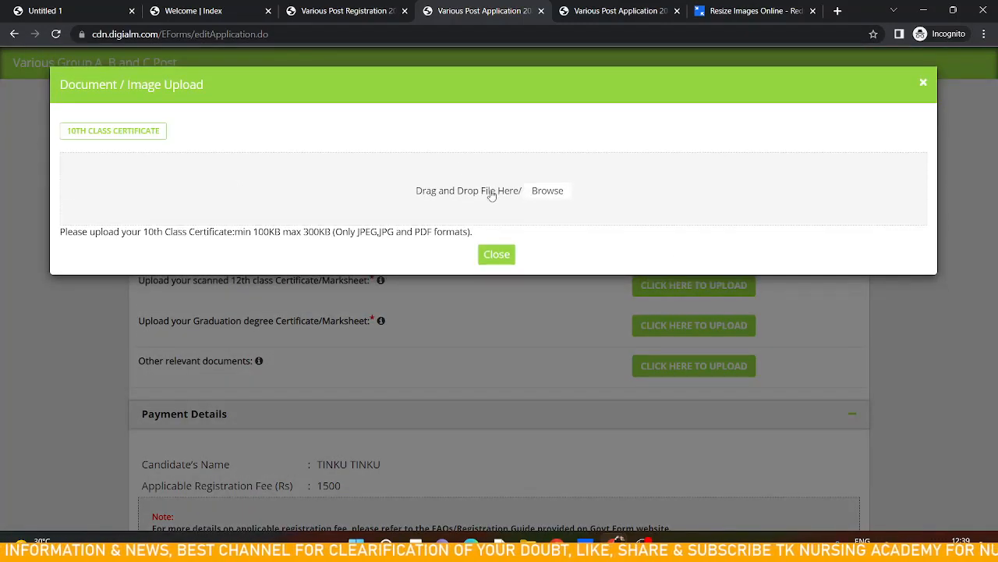
left_click(491, 195)
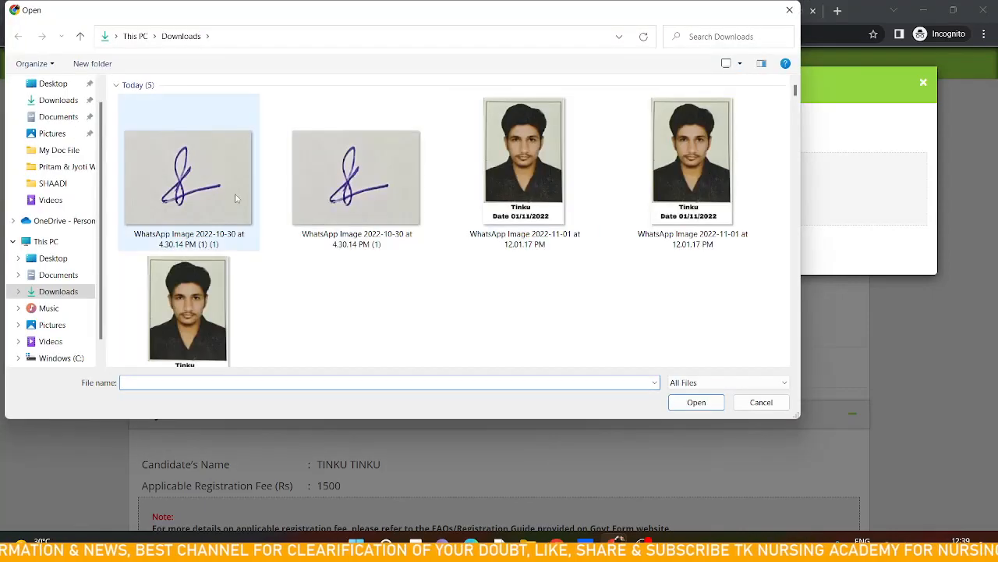
scroll(257, 242, "down", 3)
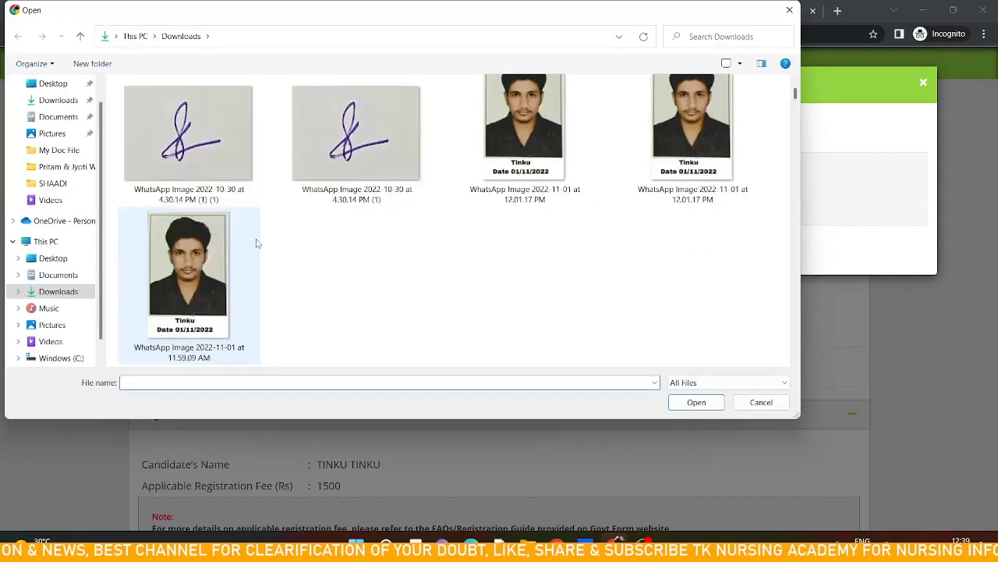
scroll(257, 246, "down", 5)
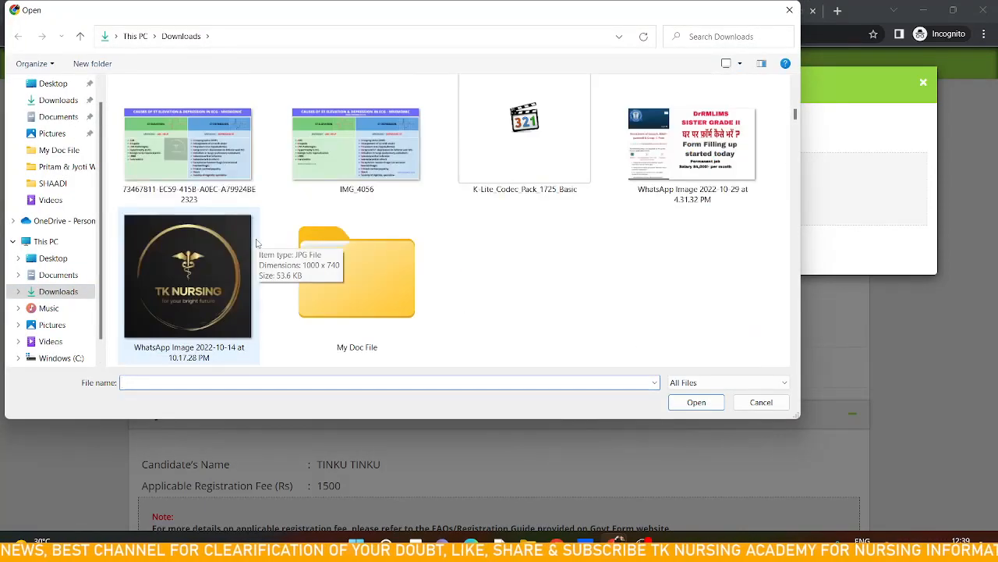
double_click(316, 289)
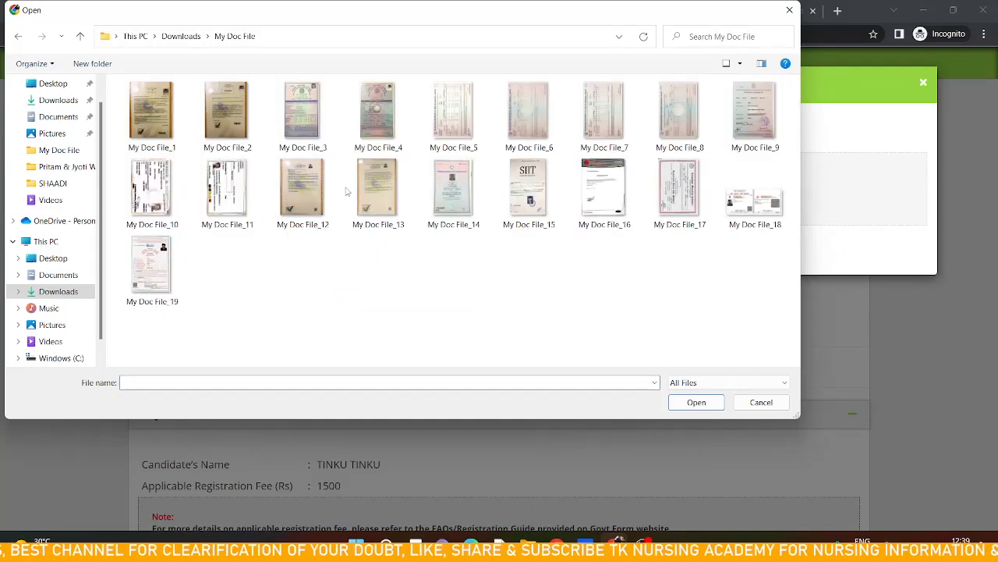
left_click(381, 118)
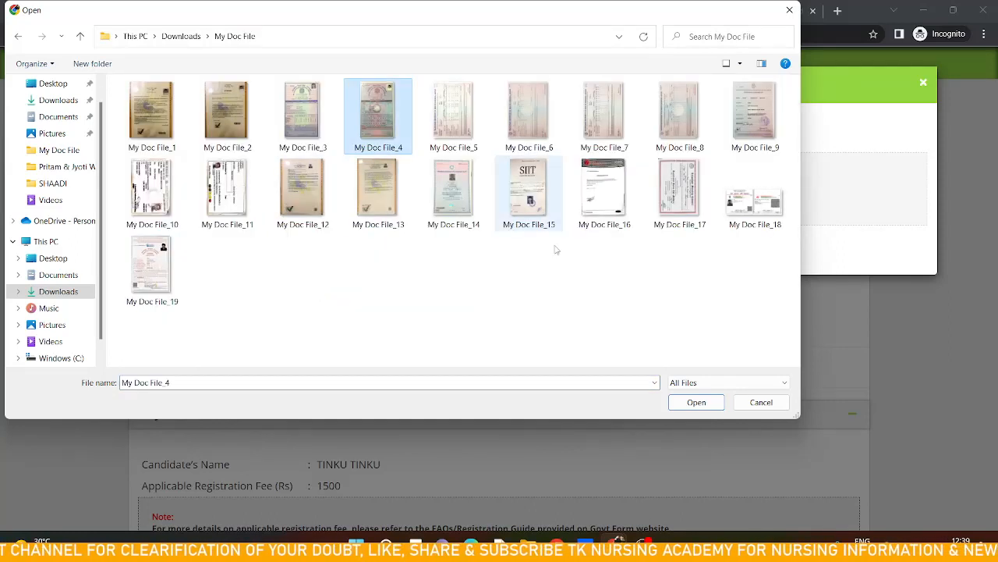
left_click(682, 408)
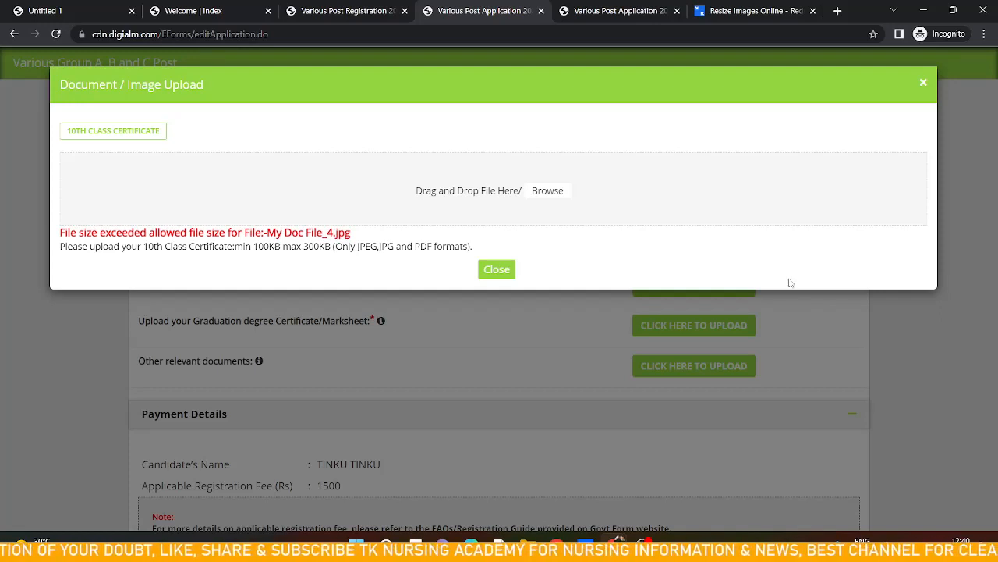
left_click(503, 269)
Load My Doc File_4 from the My Doc File folder into the online image resizer
left_click(730, 11)
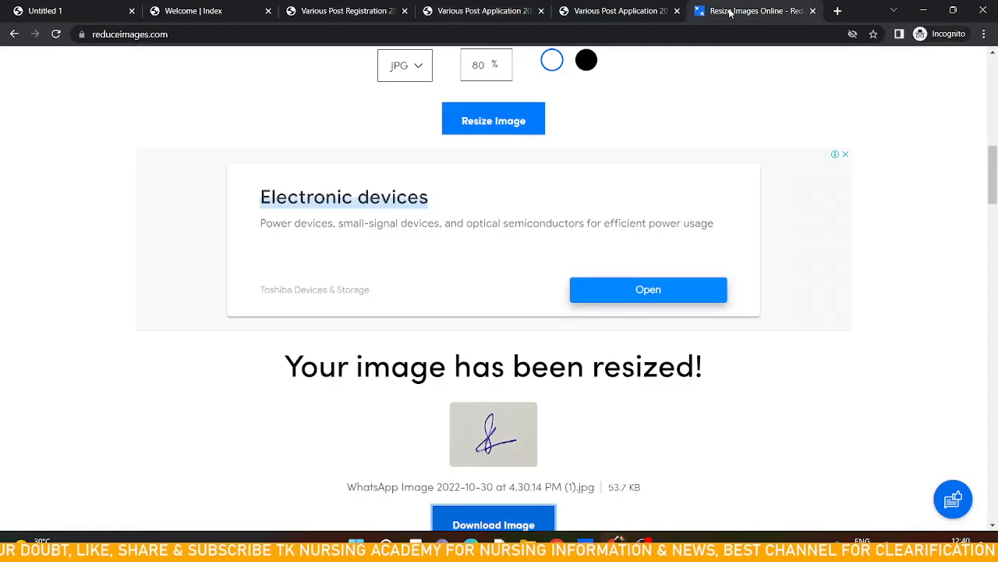
scroll(640, 125, "up", 7)
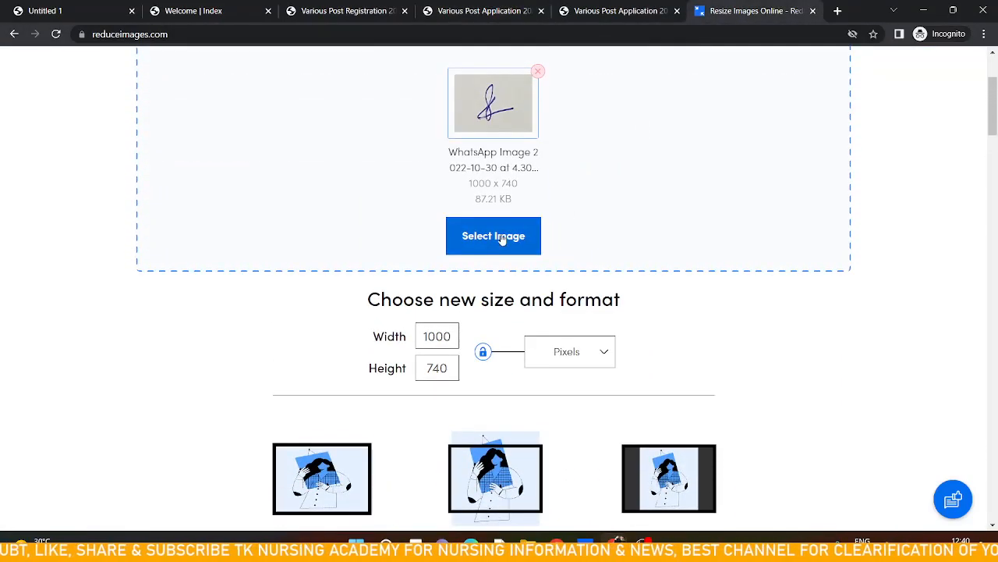
left_click(501, 238)
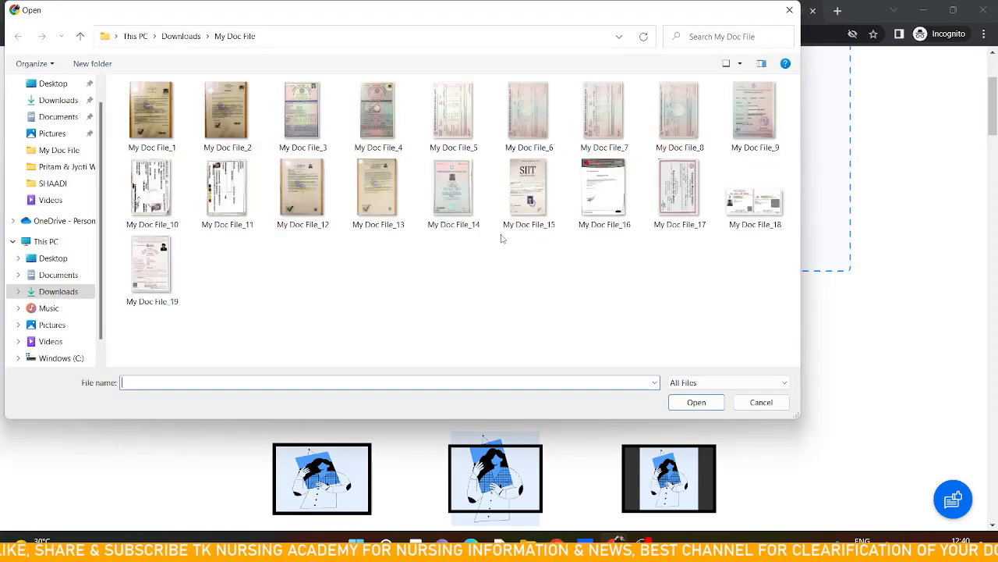
left_click(373, 126)
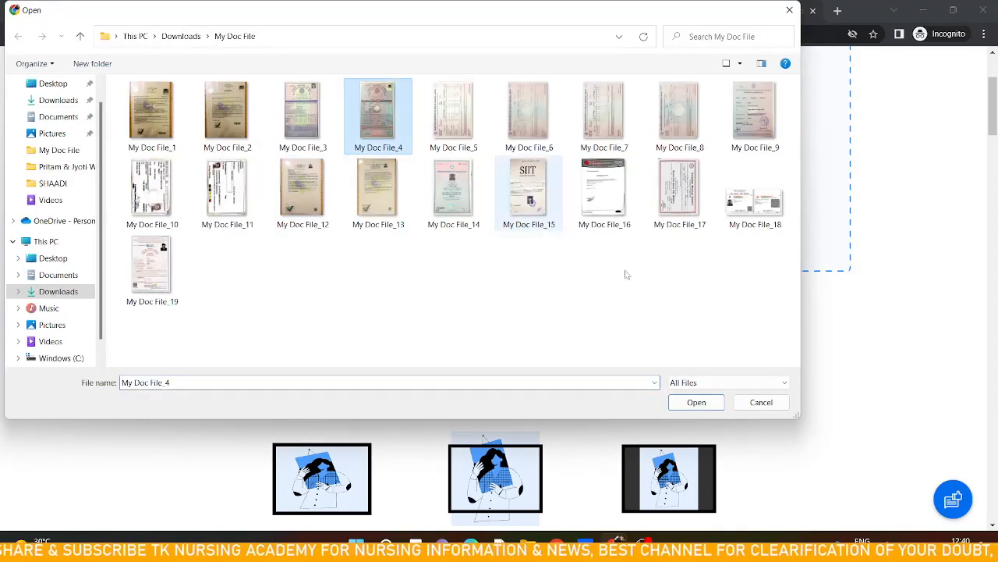
left_click(697, 403)
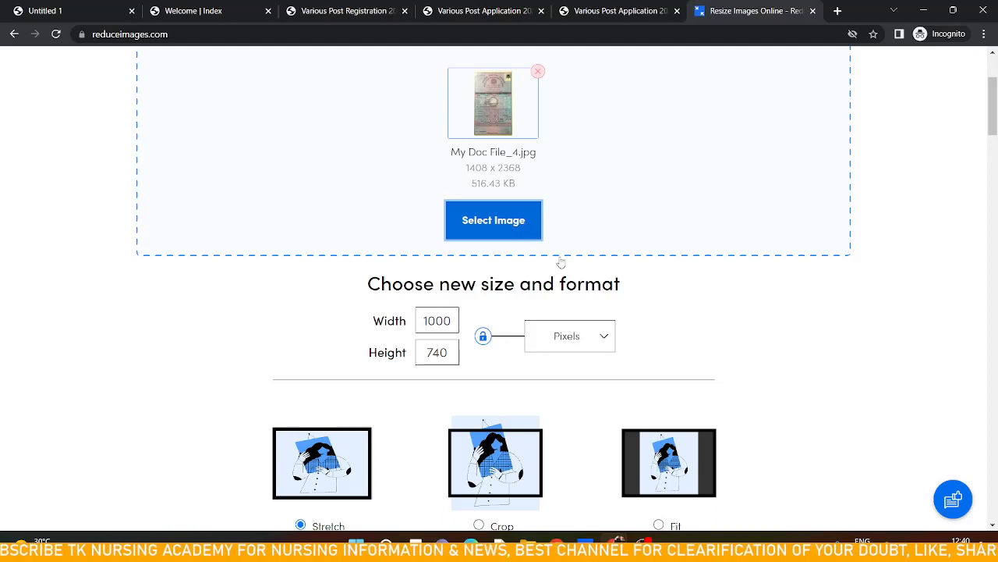
Set the JPG quality to 50% and resize the image
scroll(492, 384, "down", 2)
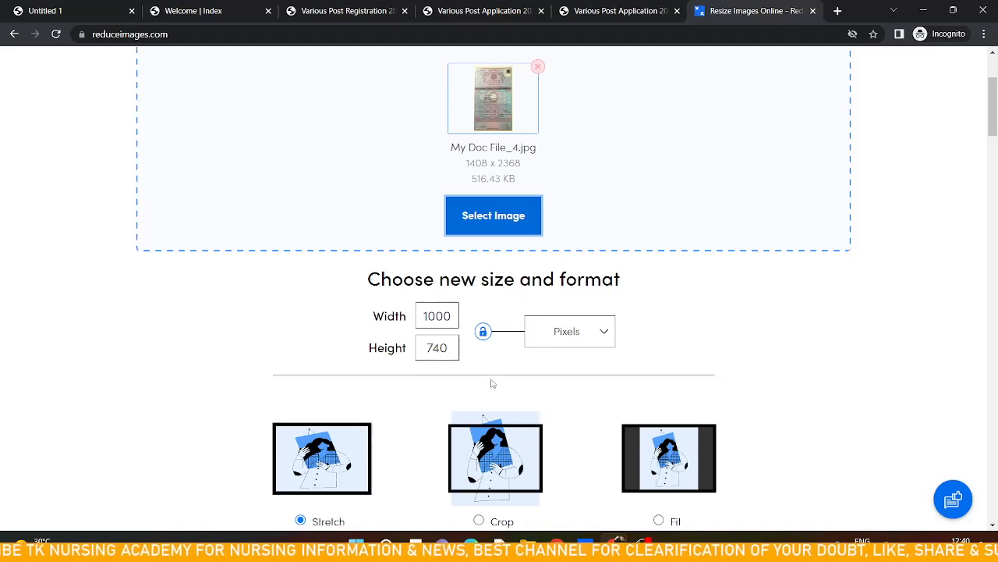
scroll(491, 383, "down", 1)
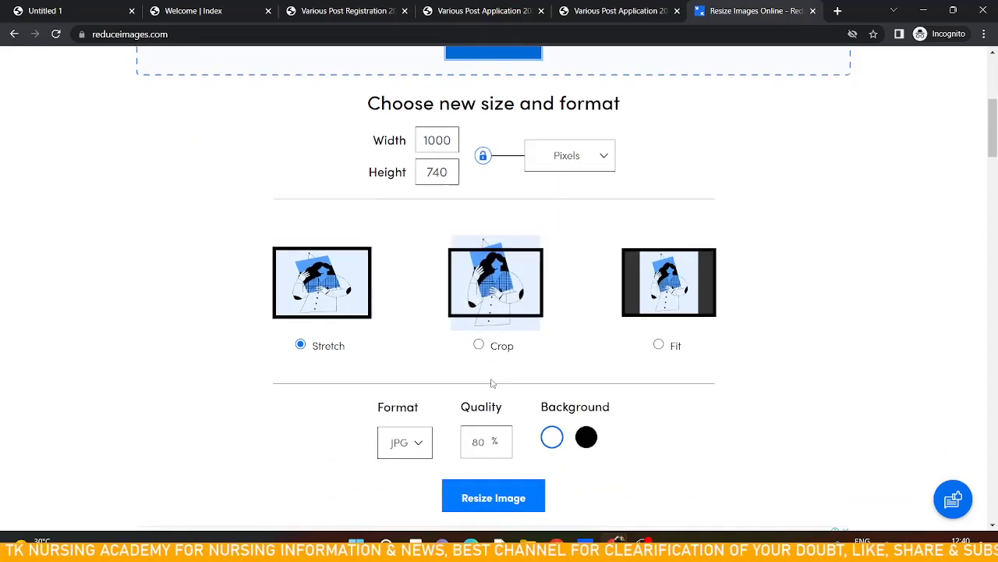
left_click(491, 442)
type("500")
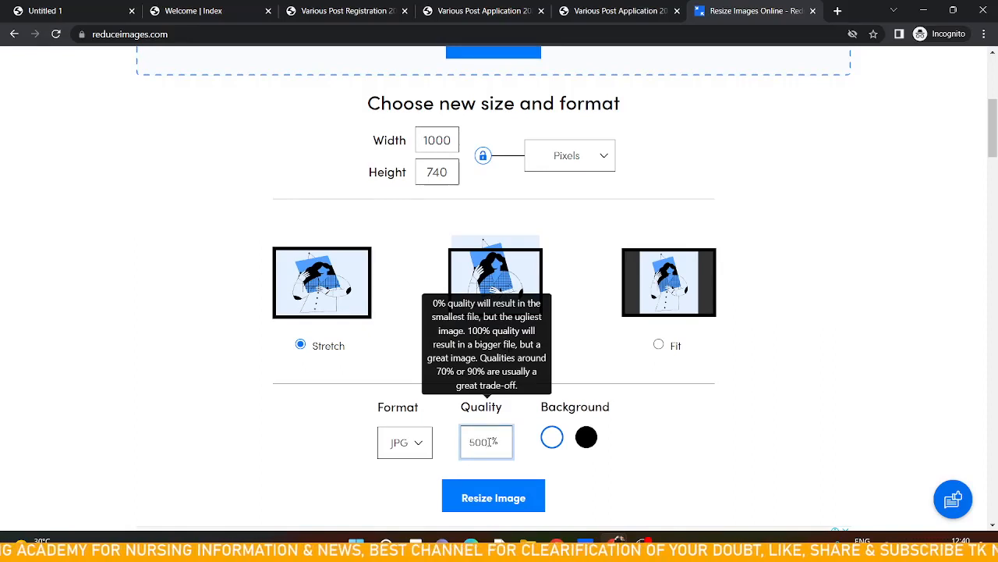
key("BackSpace")
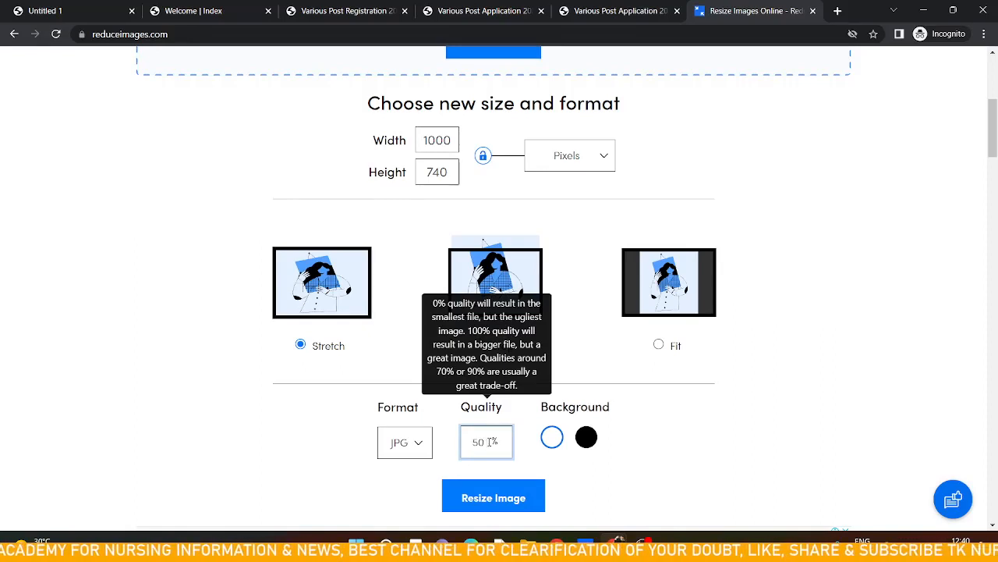
left_click(491, 488)
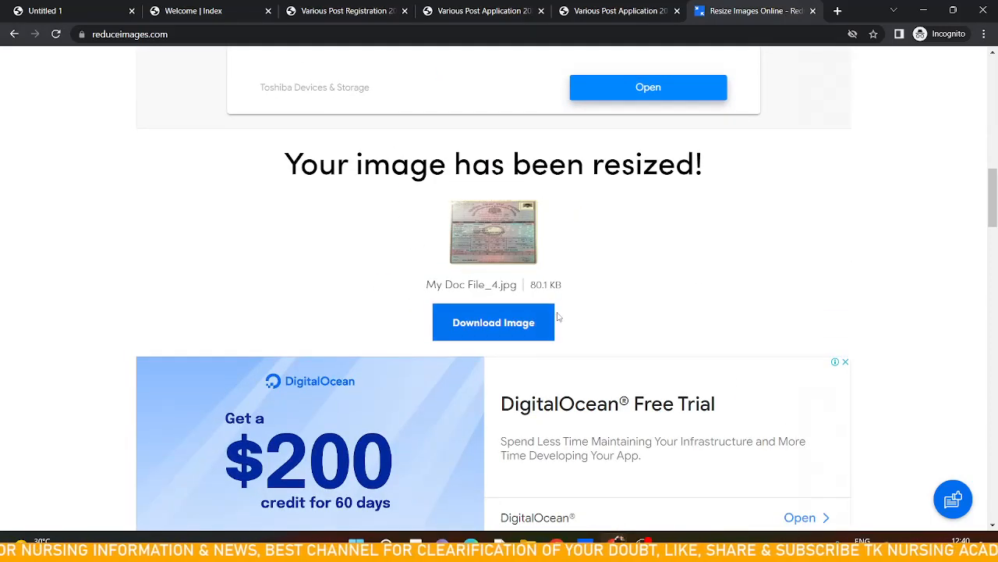
Resize My Doc File_4 again at 80% JPG quality and download the resized image
scroll(616, 504, "up", 6)
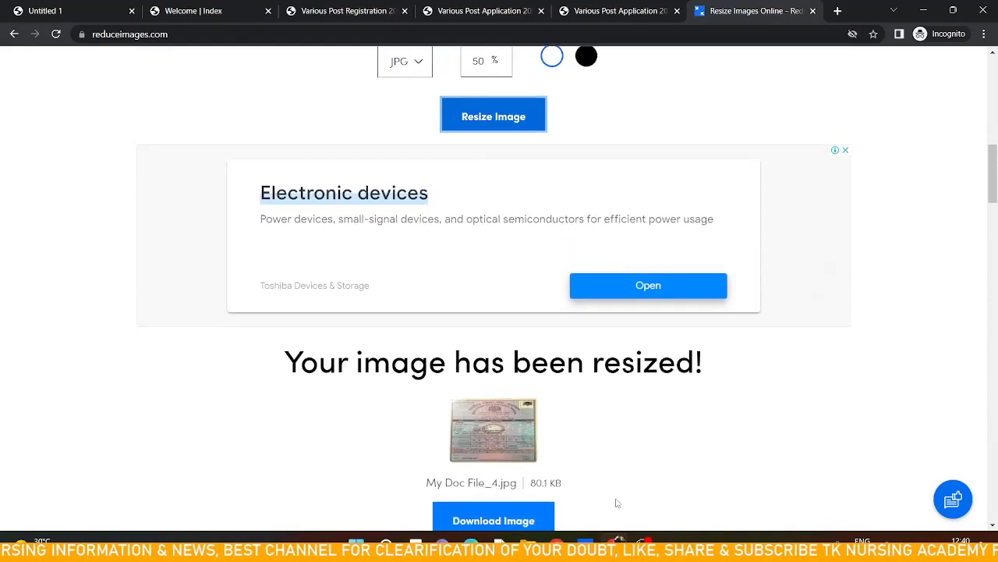
left_click(488, 343)
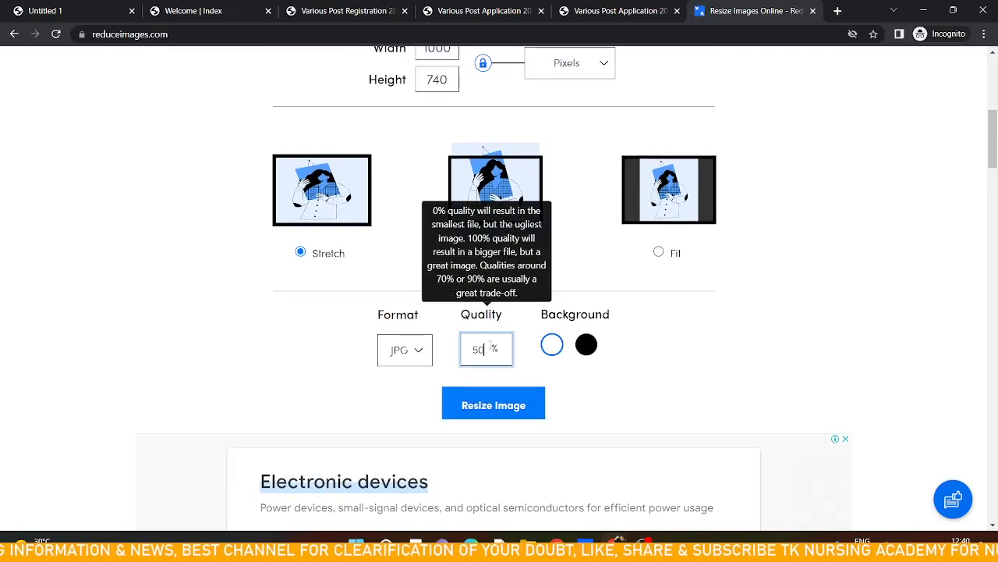
type("8")
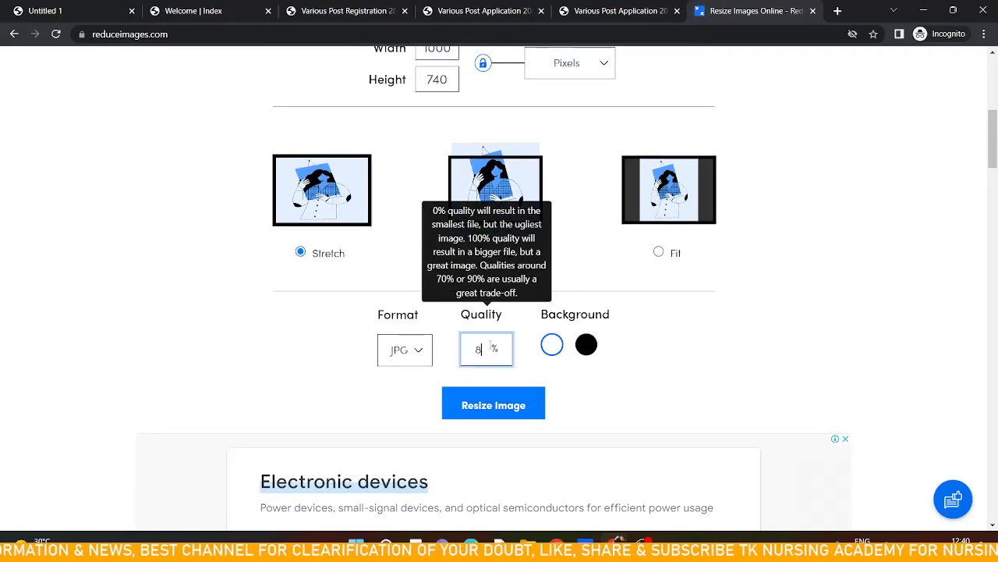
type("0")
left_click(486, 404)
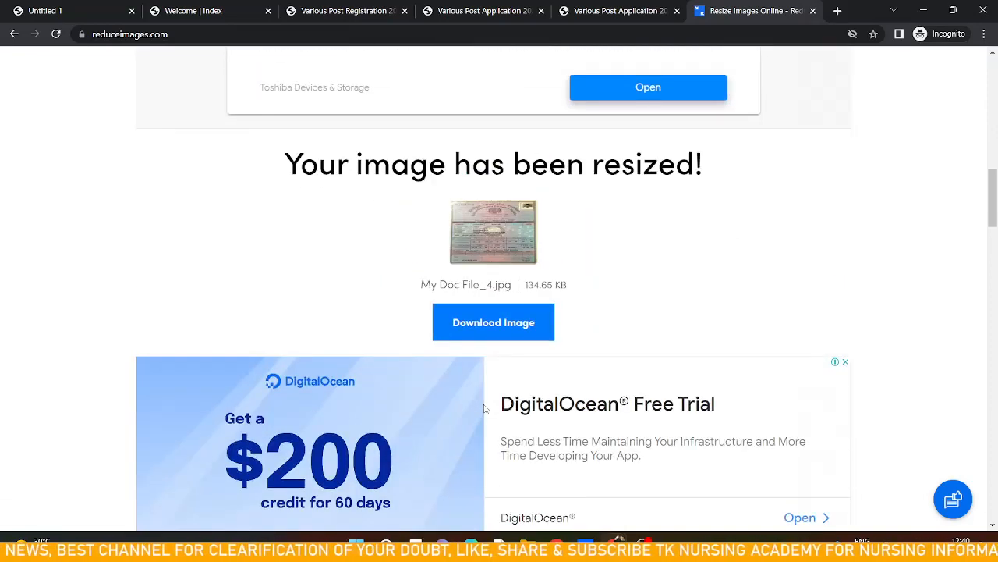
left_click(499, 326)
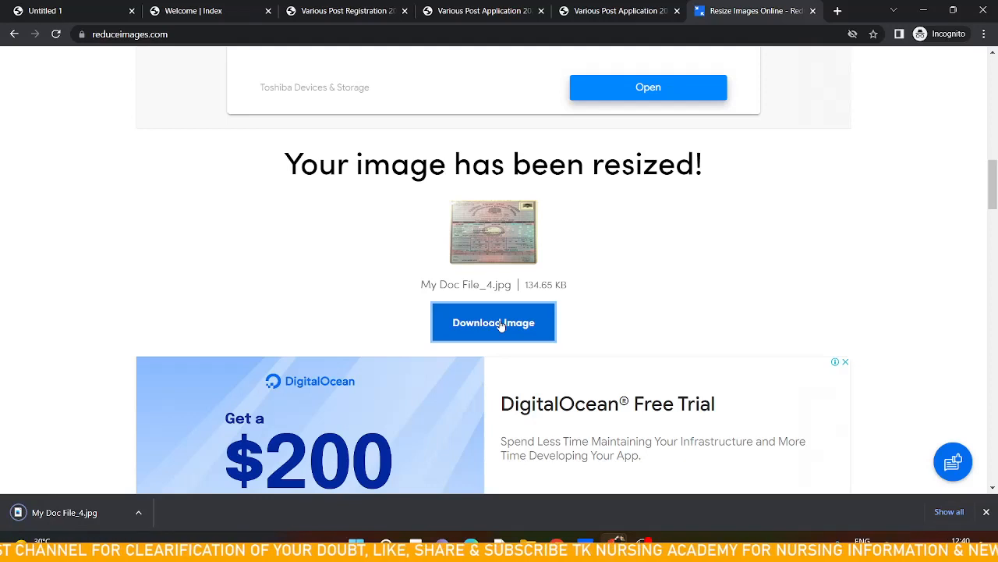
Close the duplicate application tab and return to the Document & Payment section of the form
mouse_move(616, 538)
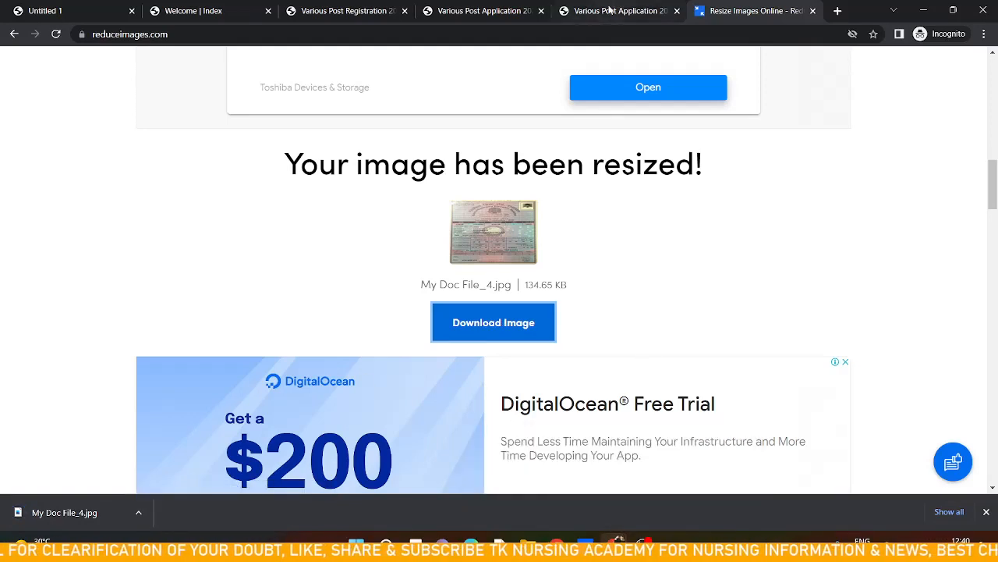
left_click(610, 10)
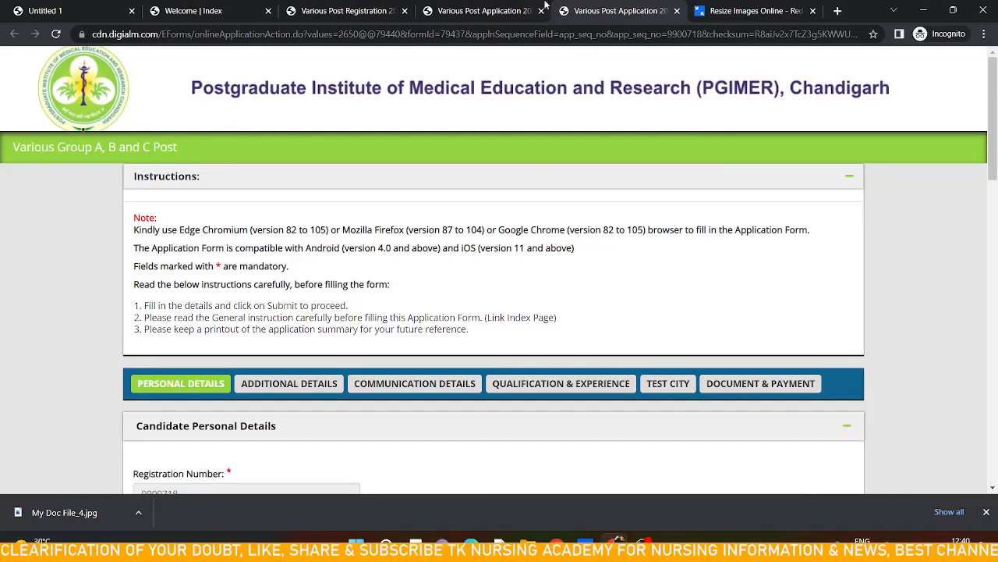
left_click(677, 11)
left_click(515, 11)
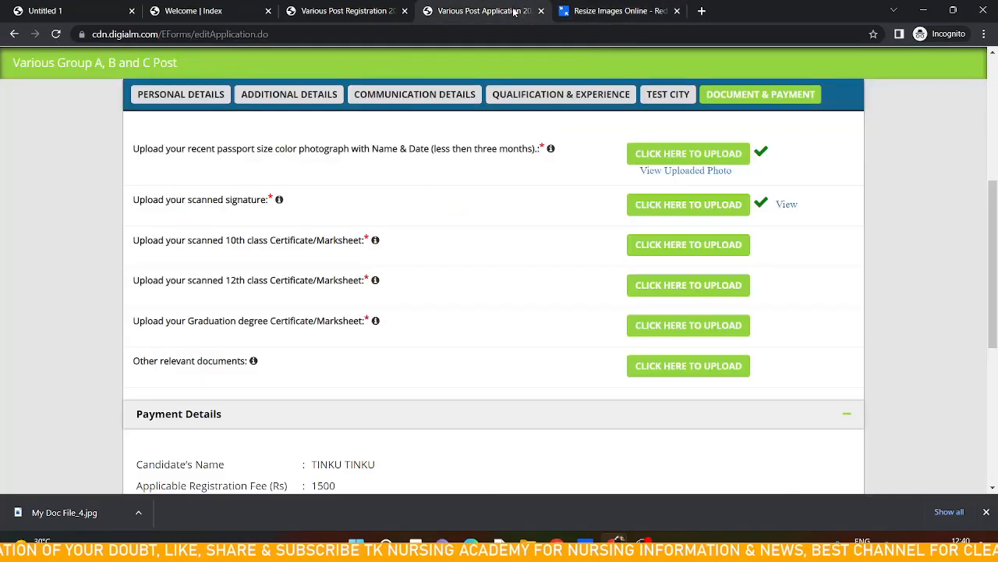
Upload the resized My Doc File_4 from Downloads as the 10th class certificate and close the upload window
left_click(668, 248)
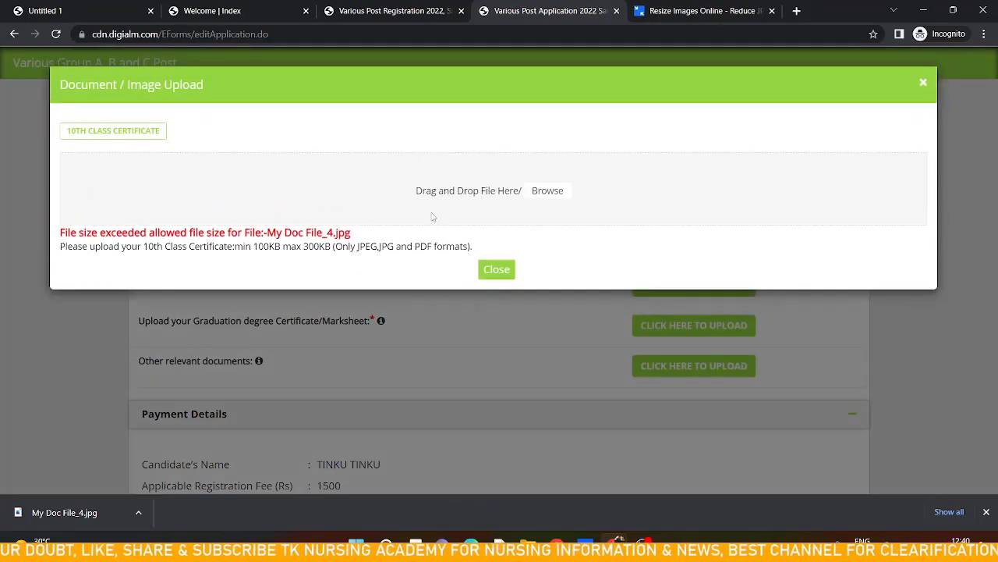
left_click(490, 197)
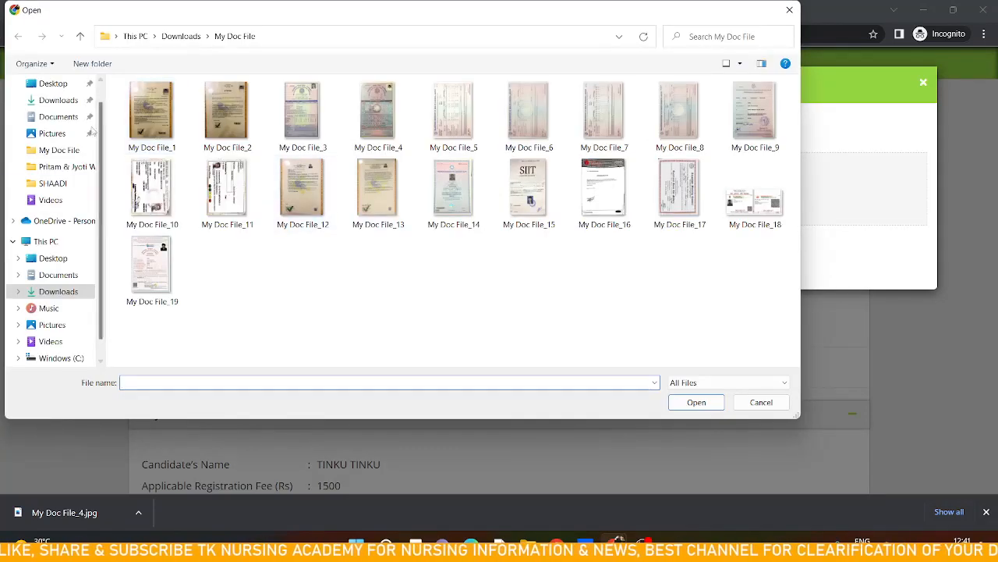
left_click(48, 295)
scroll(284, 142, "up", 1)
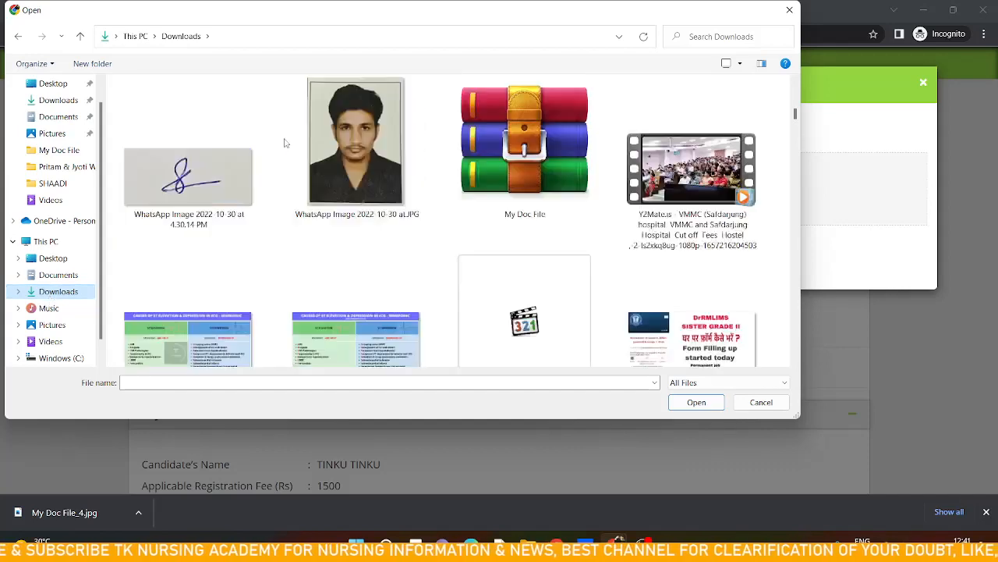
scroll(285, 143, "up", 3)
left_click(226, 176)
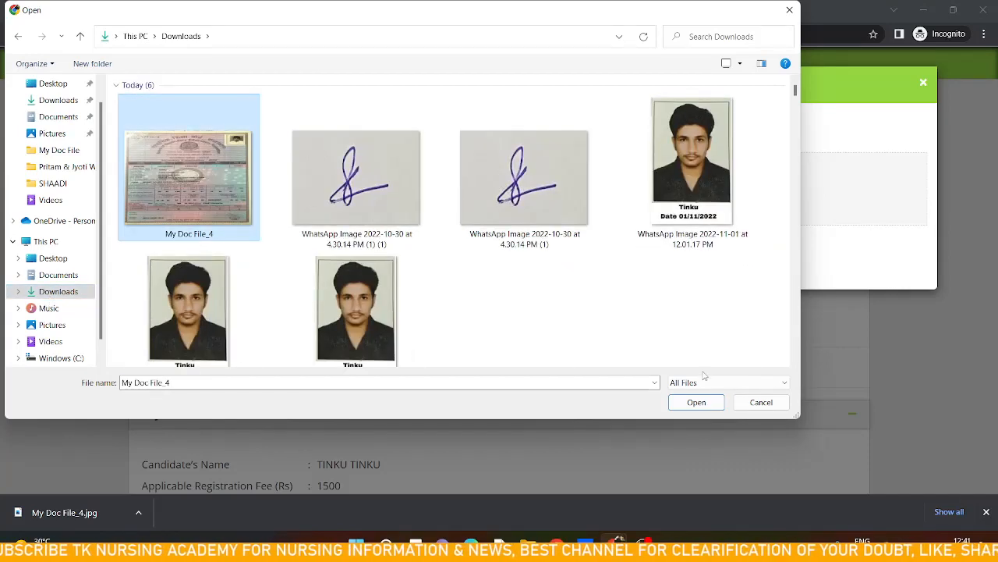
left_click(698, 402)
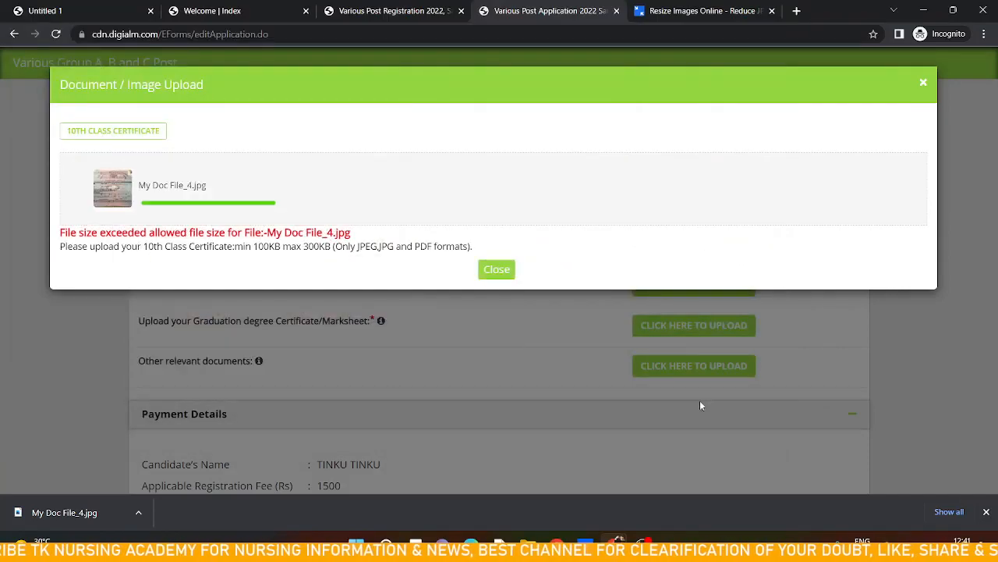
left_click(496, 275)
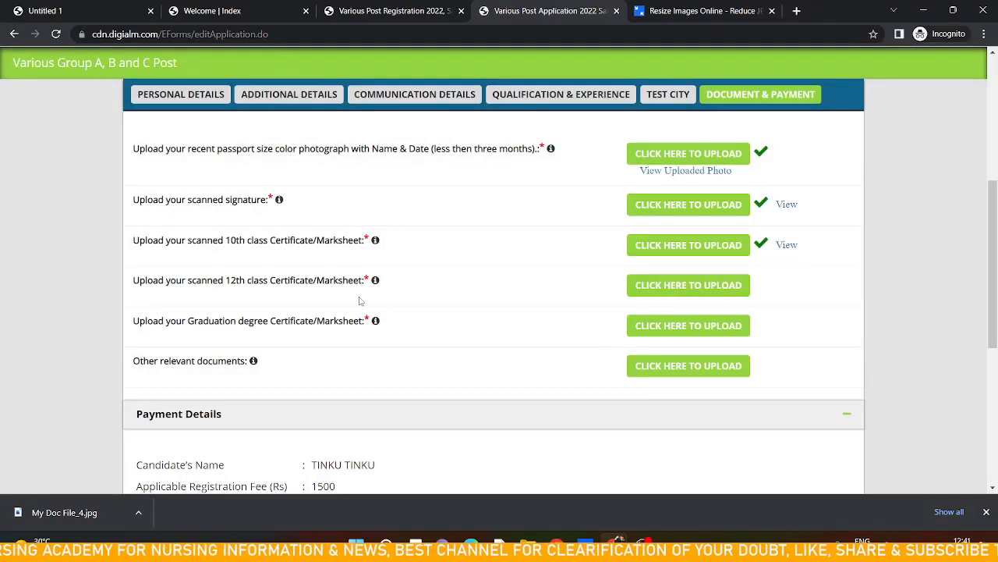
Try uploading My Doc File_3 from the My Doc File folder as the 12th class certificate, then close the window
left_click(688, 287)
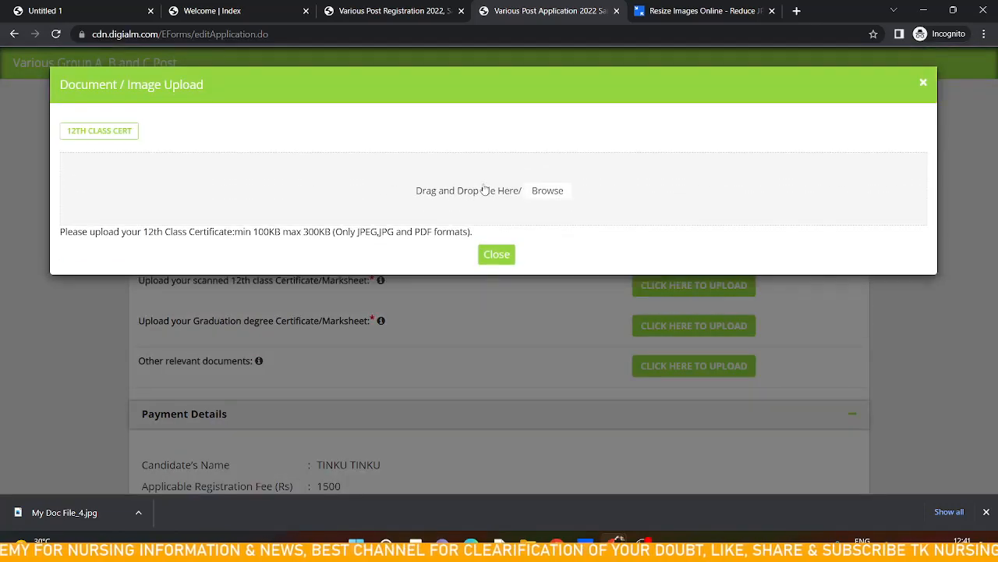
left_click(482, 187)
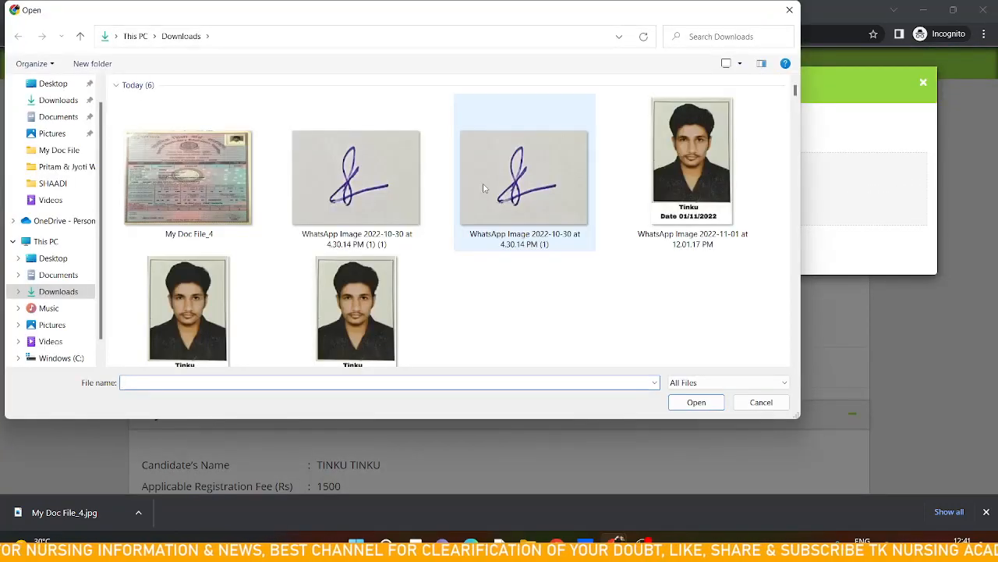
scroll(396, 272, "down", 3)
scroll(395, 273, "down", 10)
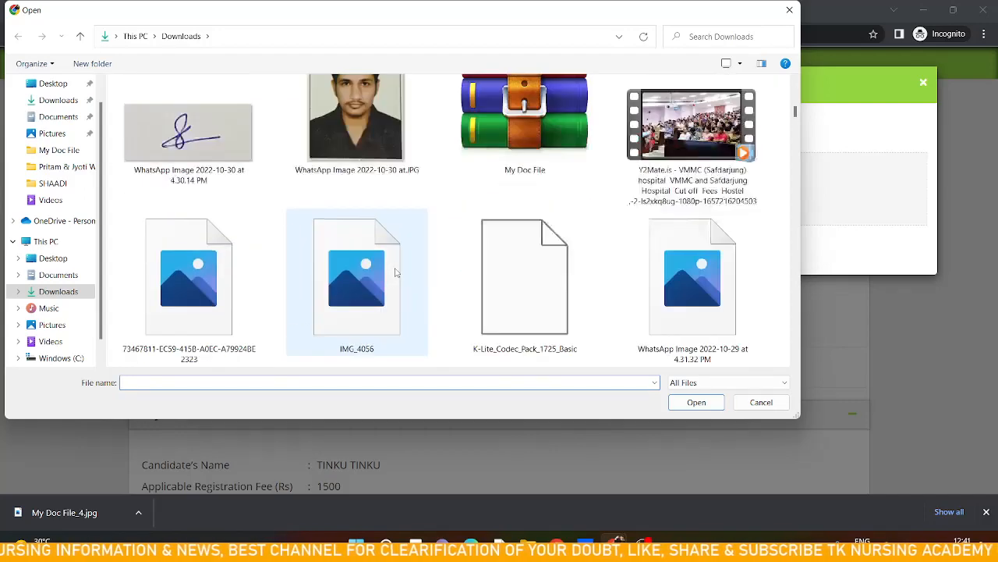
double_click(382, 157)
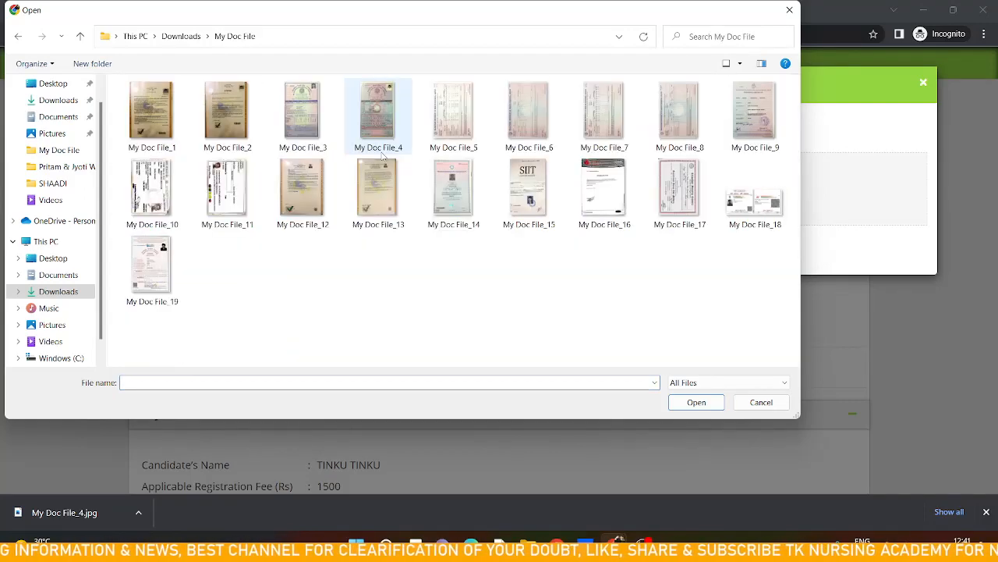
left_click(308, 136)
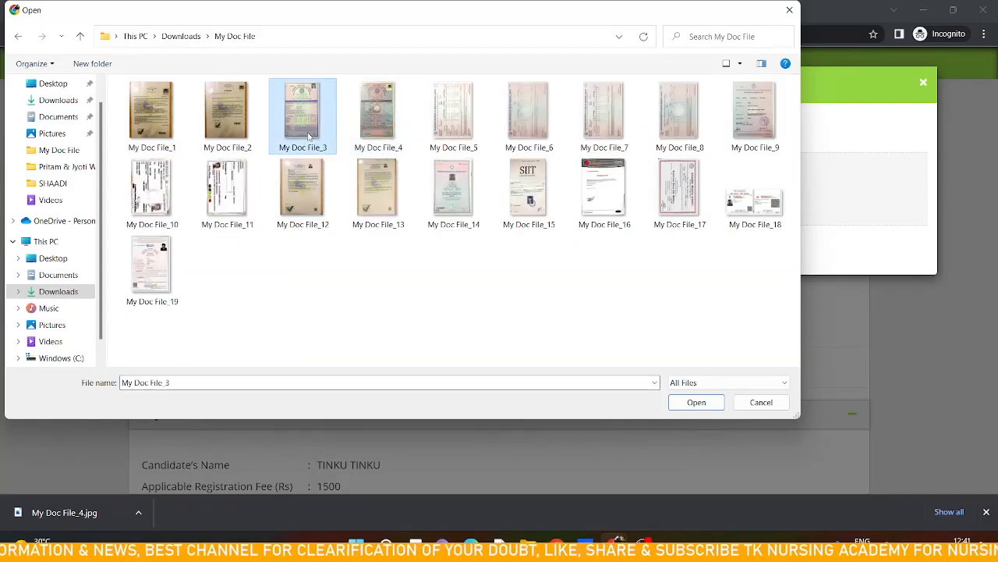
left_click(707, 402)
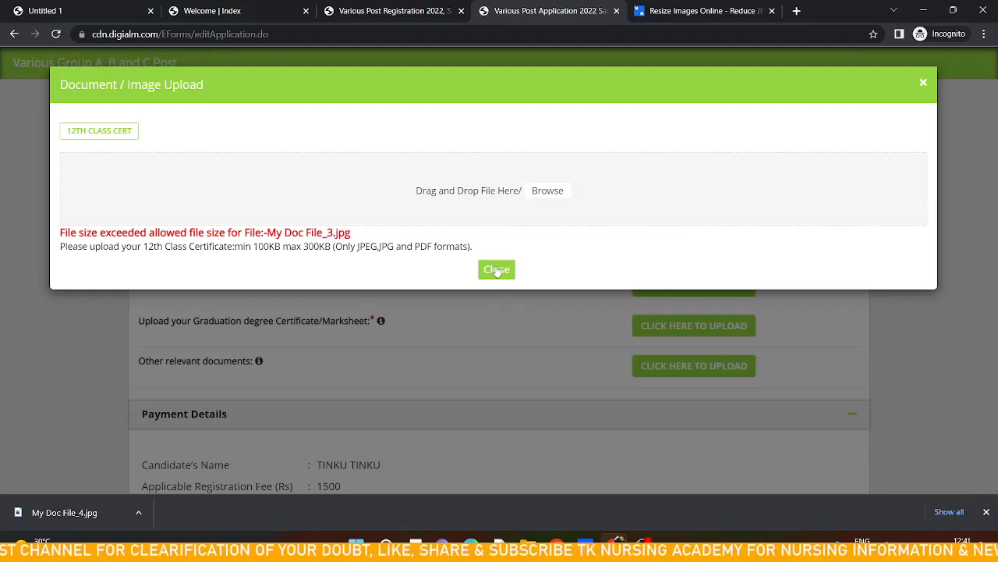
left_click(497, 269)
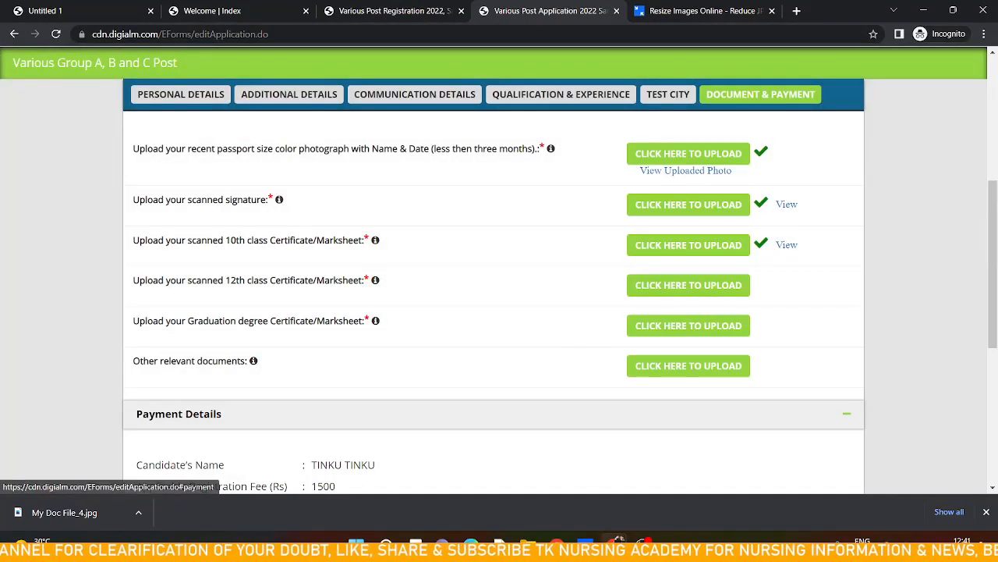
Load My Doc File_3 from the My Doc File folder into the image resizer, choose Fit and resize it
left_click(708, 9)
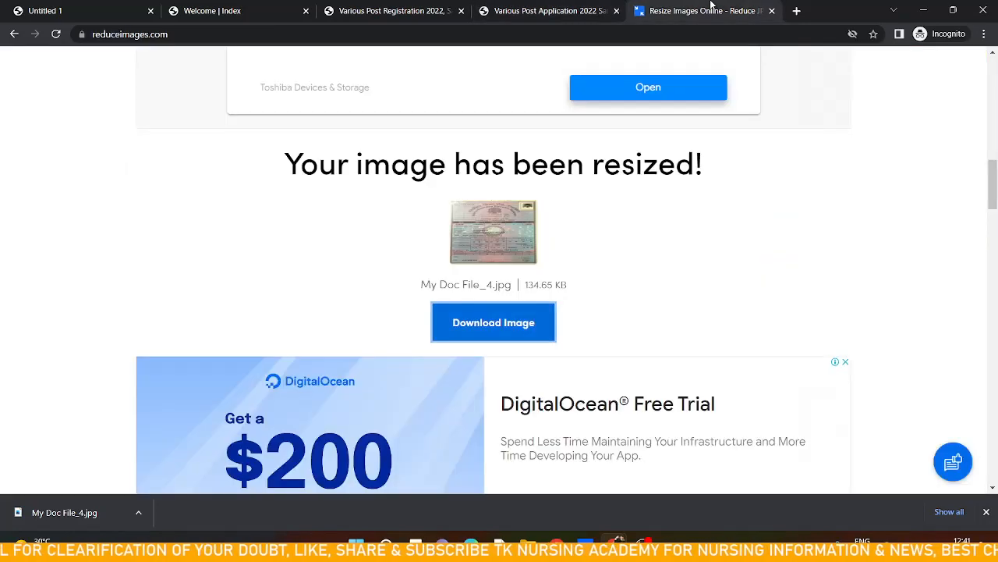
scroll(505, 295, "up", 10)
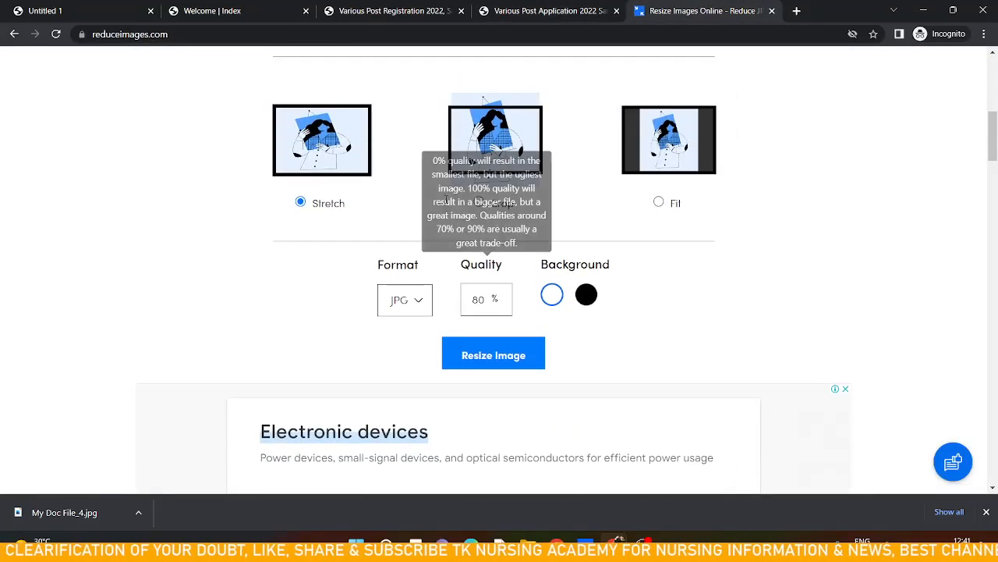
scroll(460, 223, "up", 1)
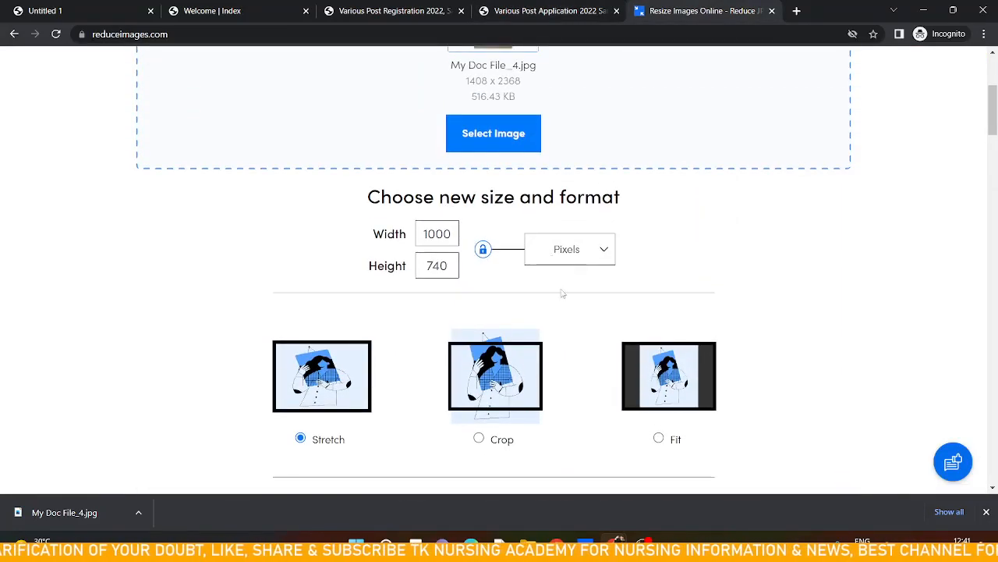
left_click(492, 145)
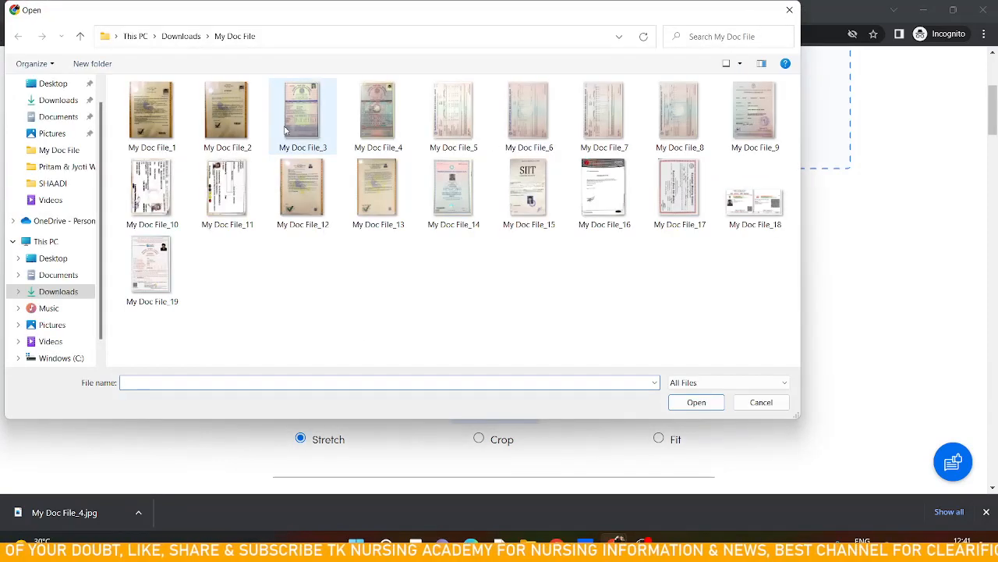
left_click(286, 126)
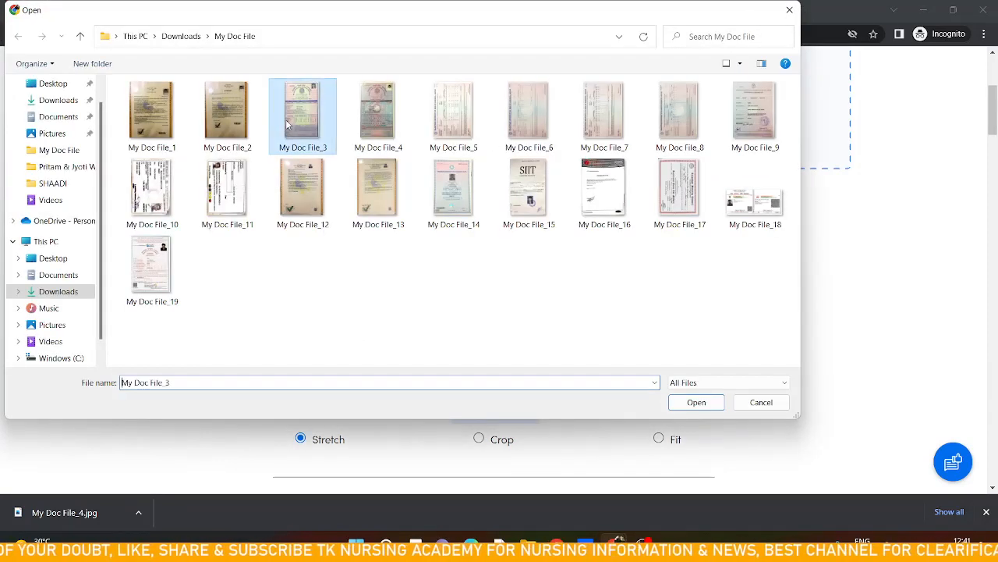
left_click(696, 403)
scroll(663, 378, "down", 2)
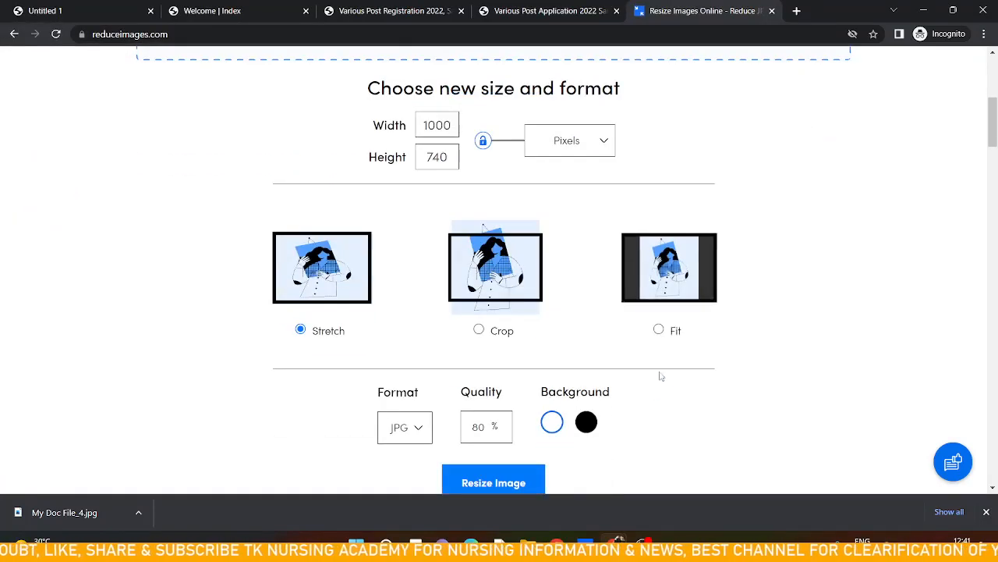
left_click(658, 329)
scroll(655, 330, "down", 3)
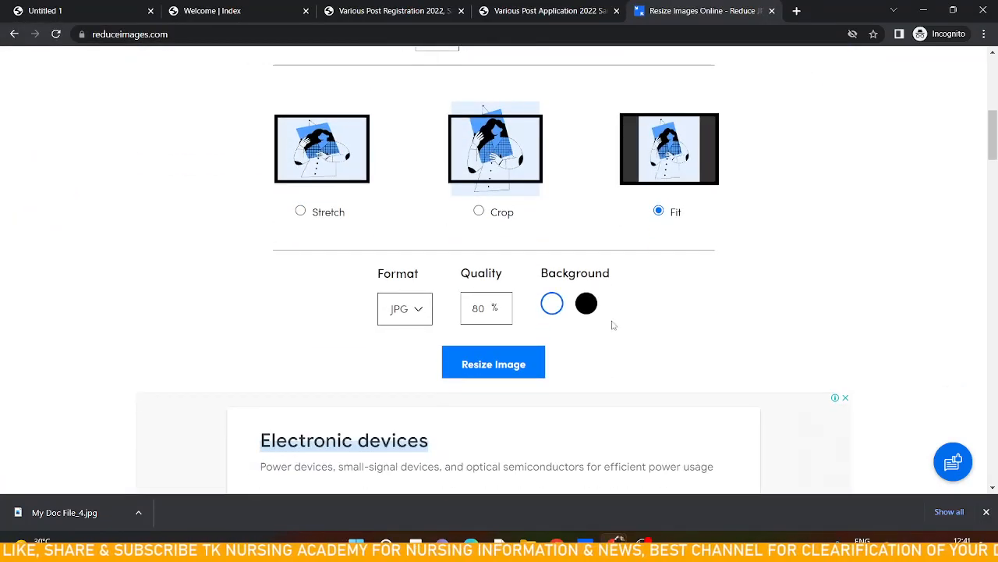
left_click(492, 366)
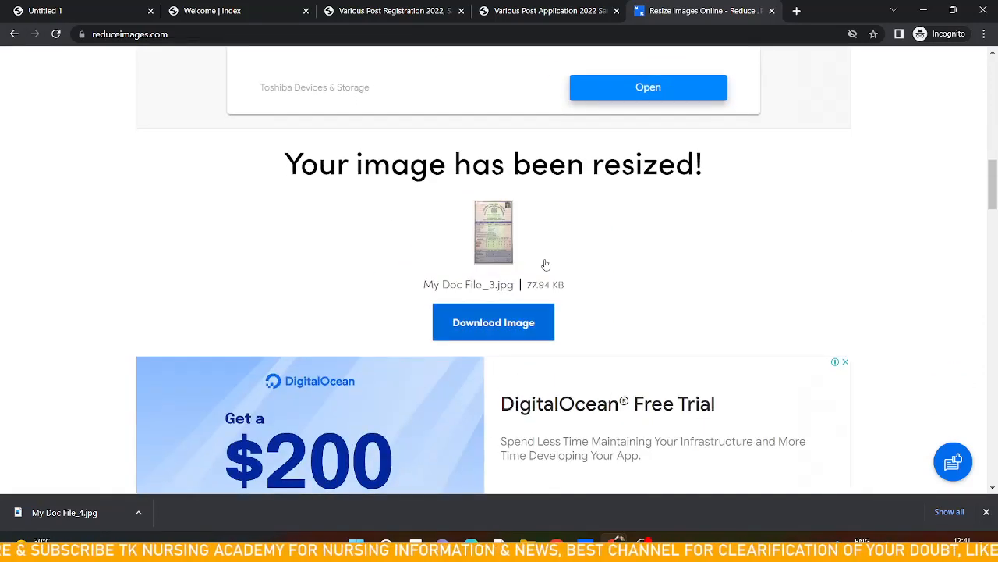
Resize My Doc File_3 again at 90% JPG quality and download the resized image
scroll(546, 264, "up", 4)
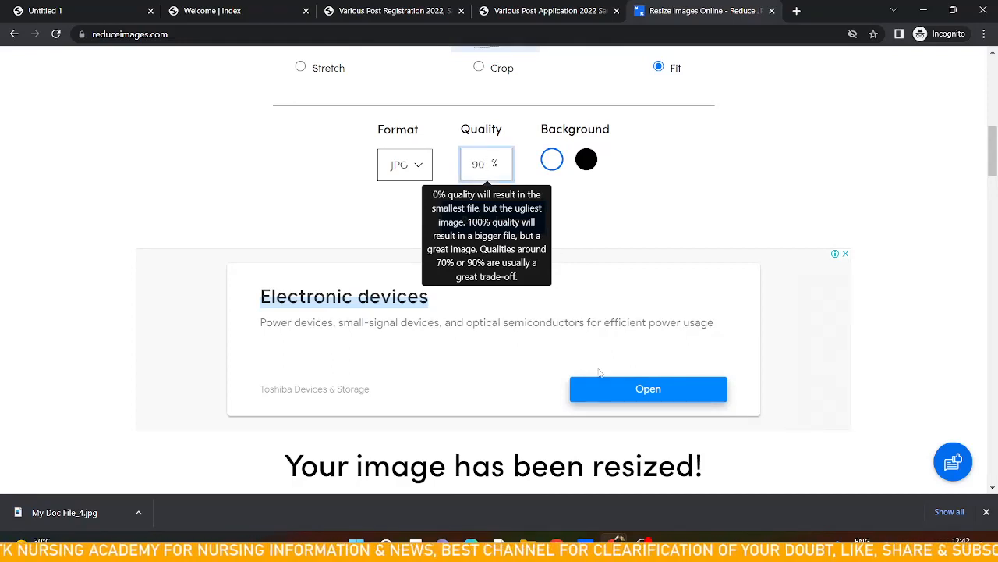
left_click(594, 227)
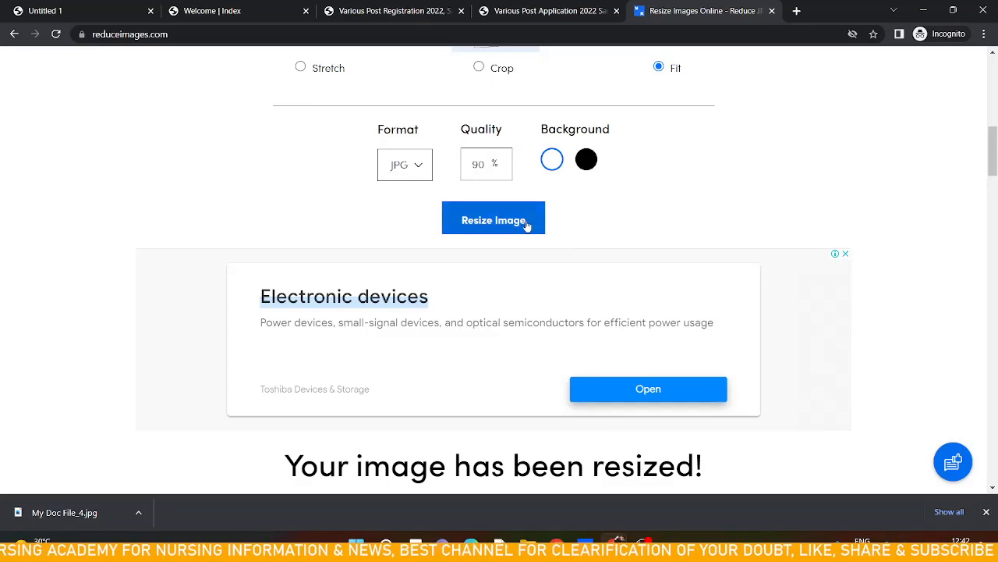
left_click(527, 222)
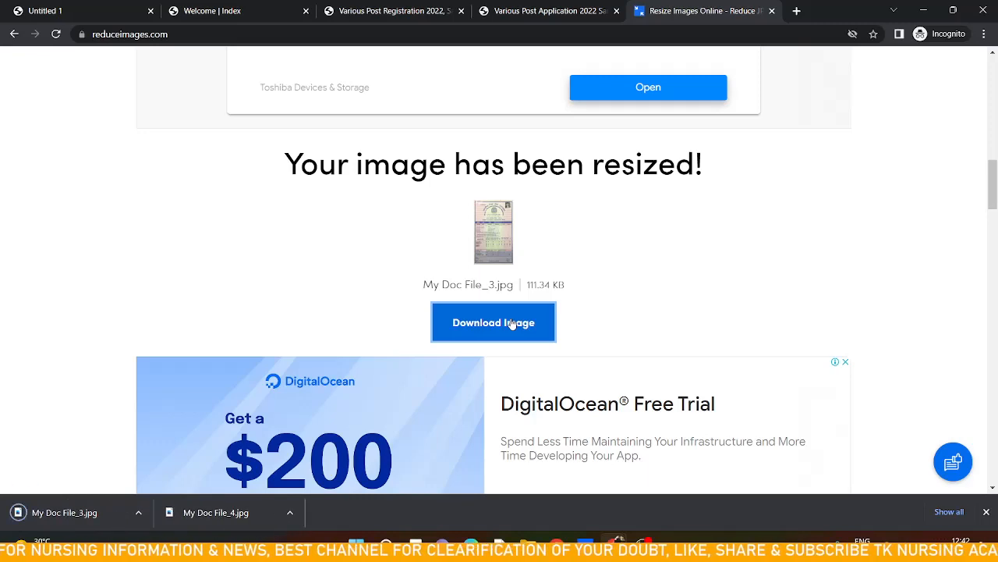
Upload the resized My Doc File_3 from Downloads as the 12th class certificate and close the upload window
left_click(550, 11)
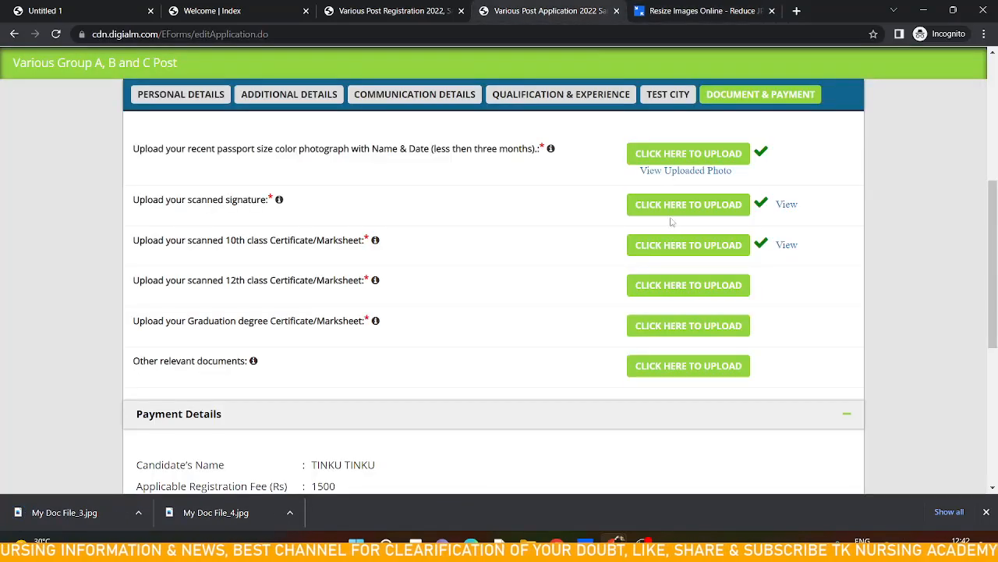
left_click(701, 283)
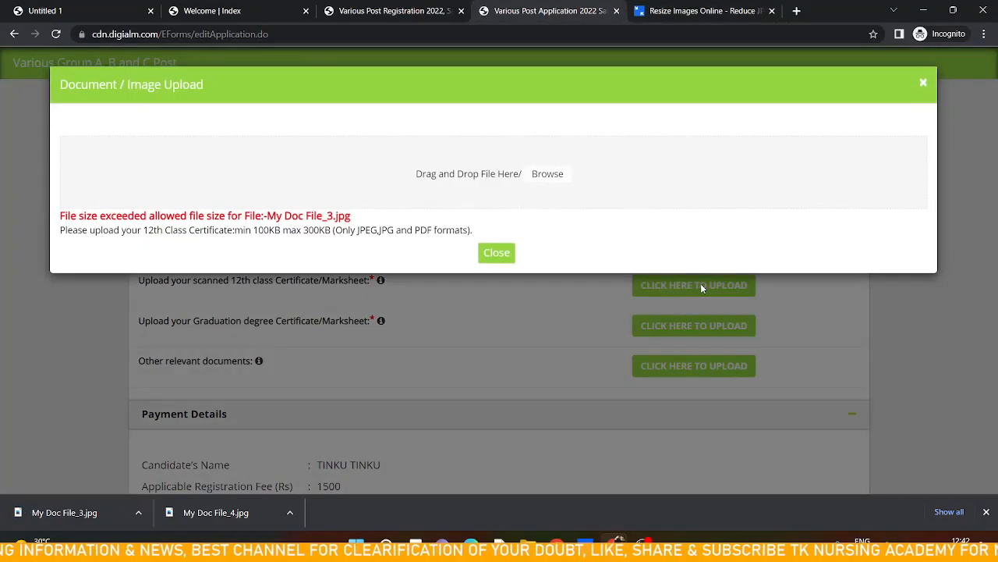
left_click(507, 192)
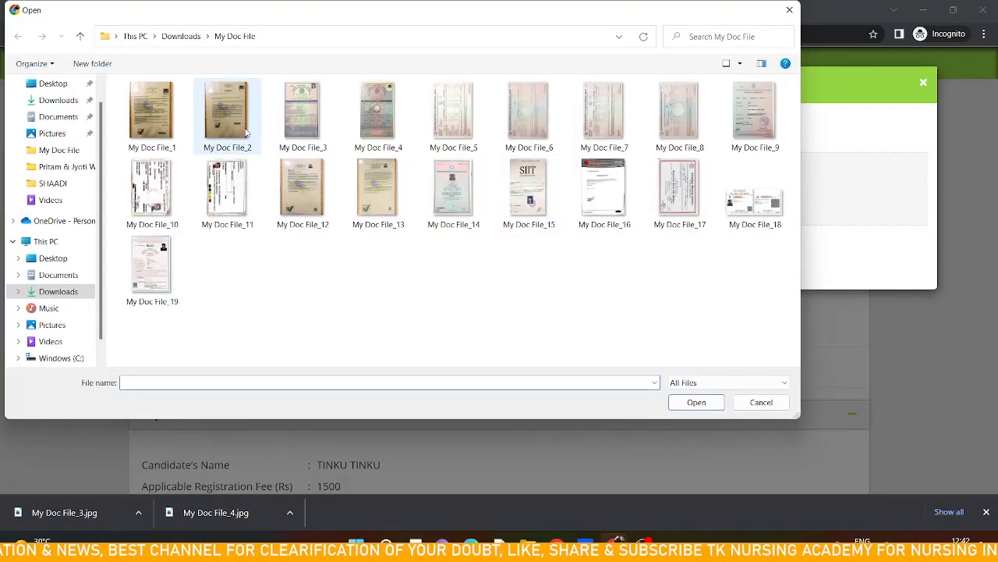
left_click(48, 293)
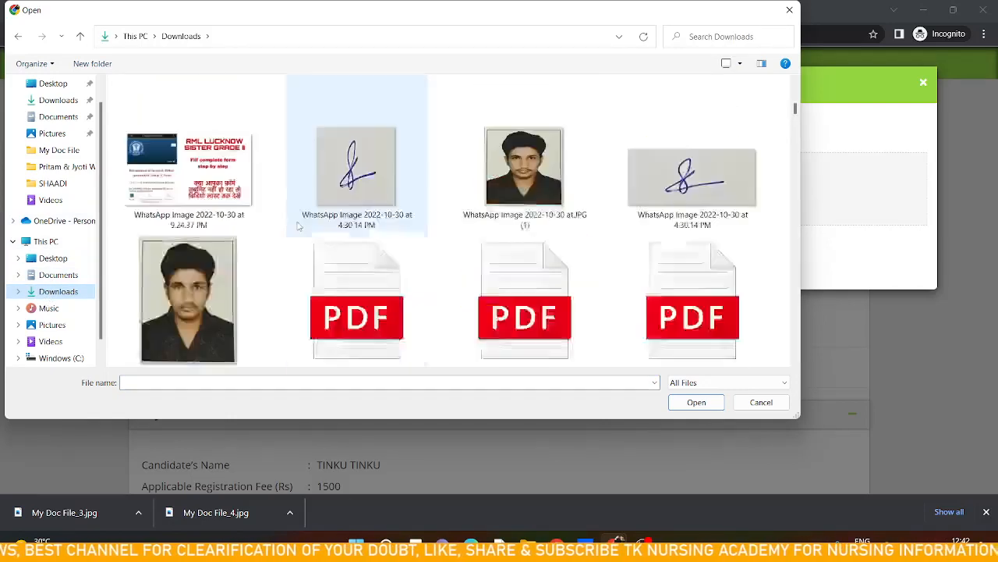
left_click(188, 168)
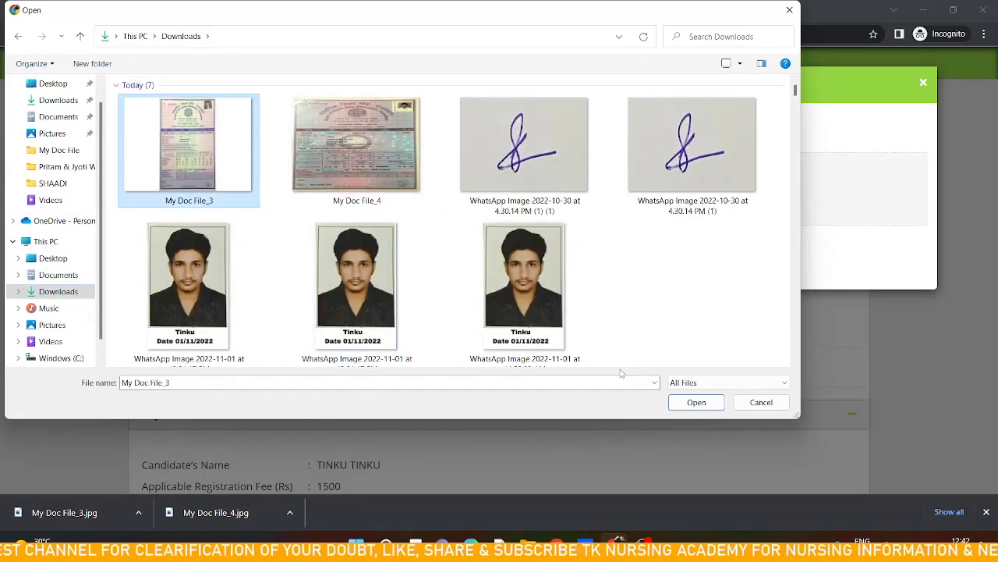
left_click(704, 402)
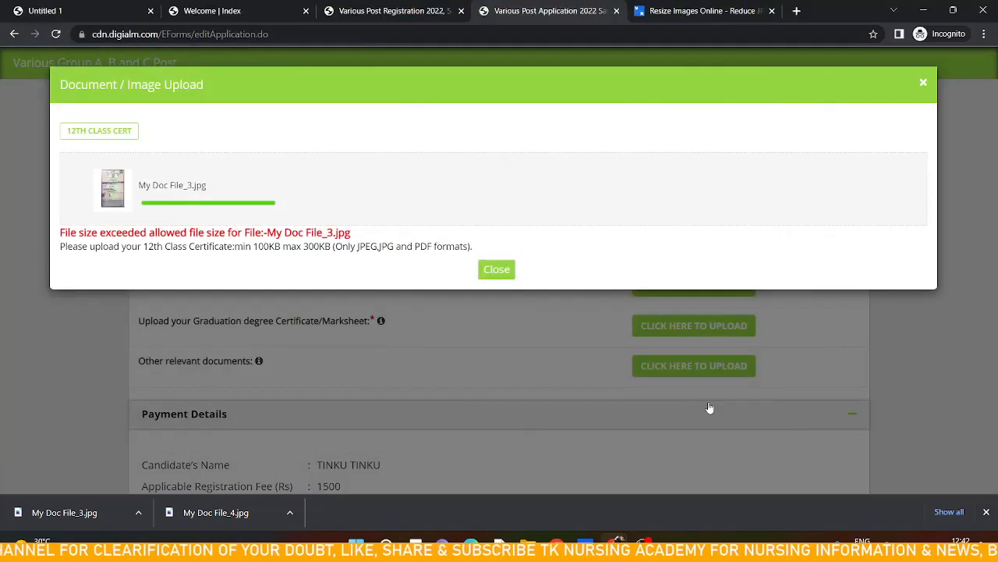
left_click(497, 274)
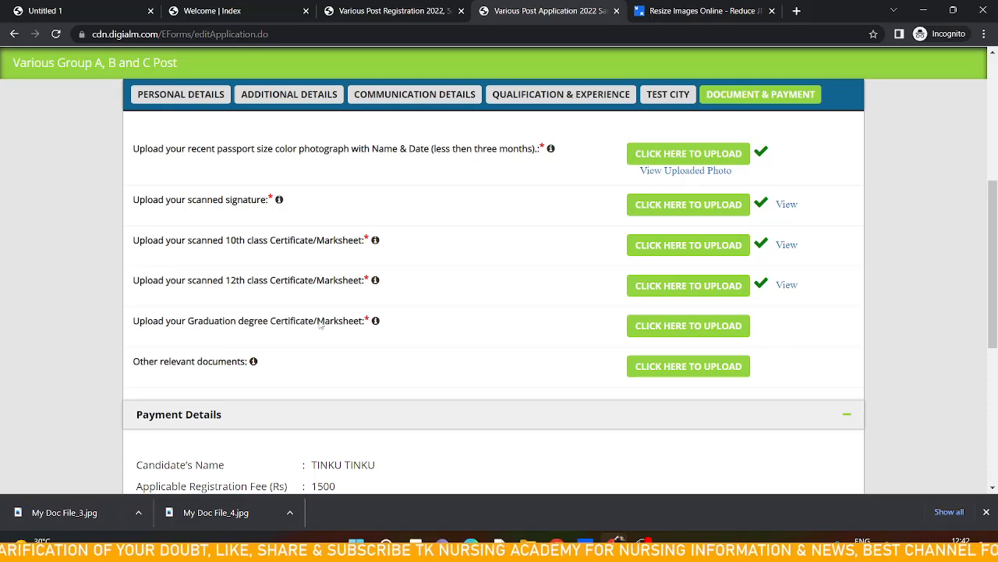
Try uploading My Doc File_8 from the My Doc File folder as the graduation certificate, then close the window
left_click(671, 329)
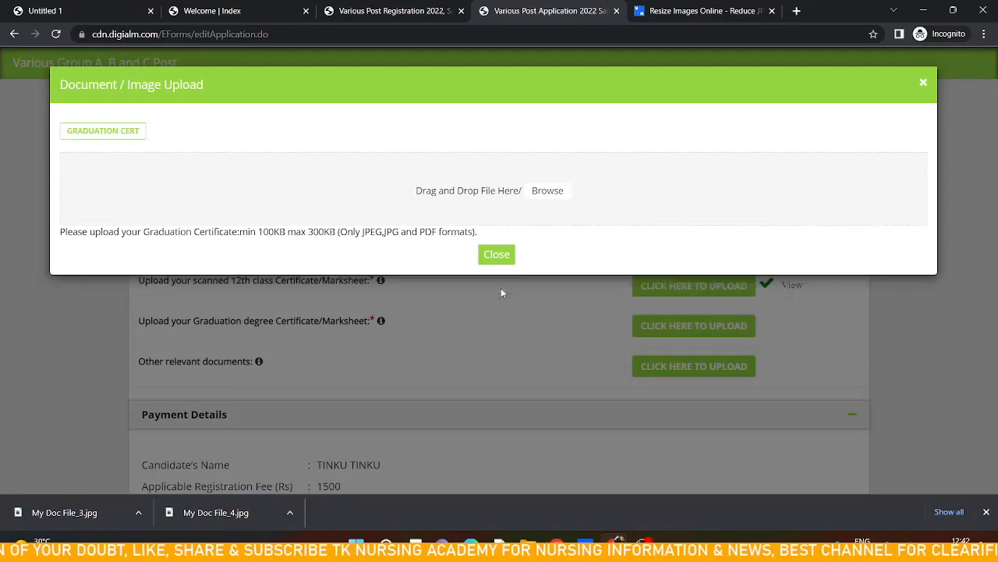
left_click(471, 195)
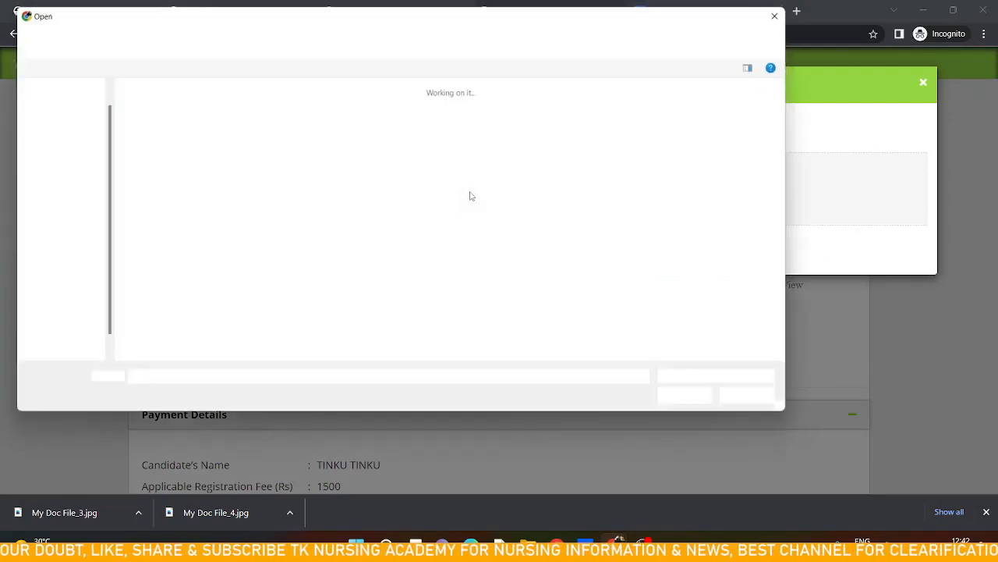
scroll(471, 195, "down", 10)
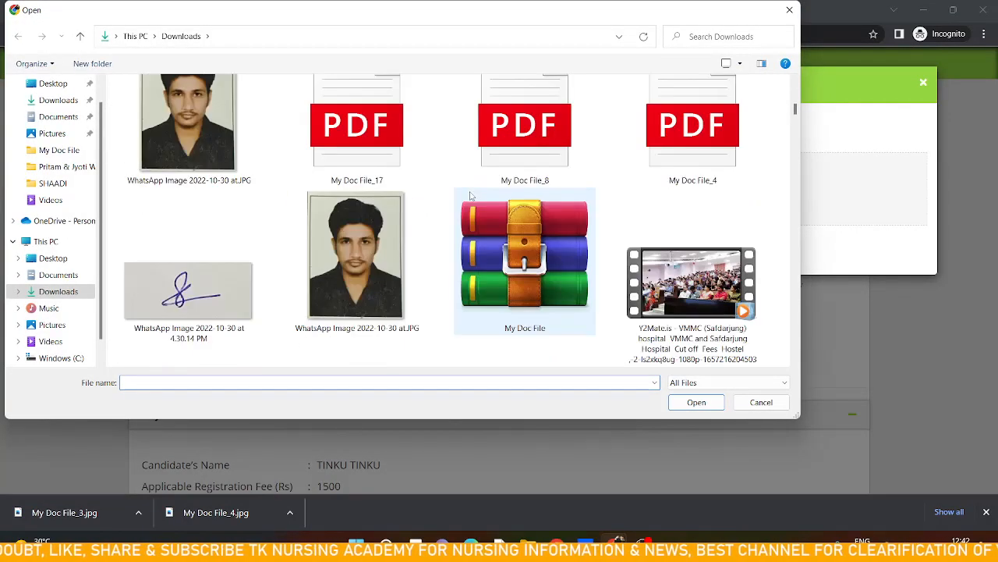
double_click(340, 141)
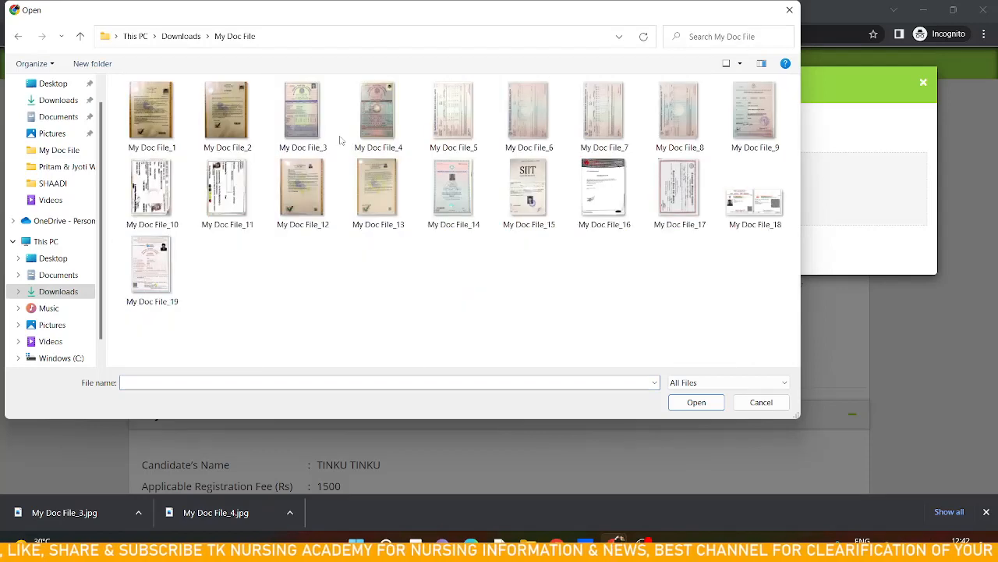
left_click(679, 125)
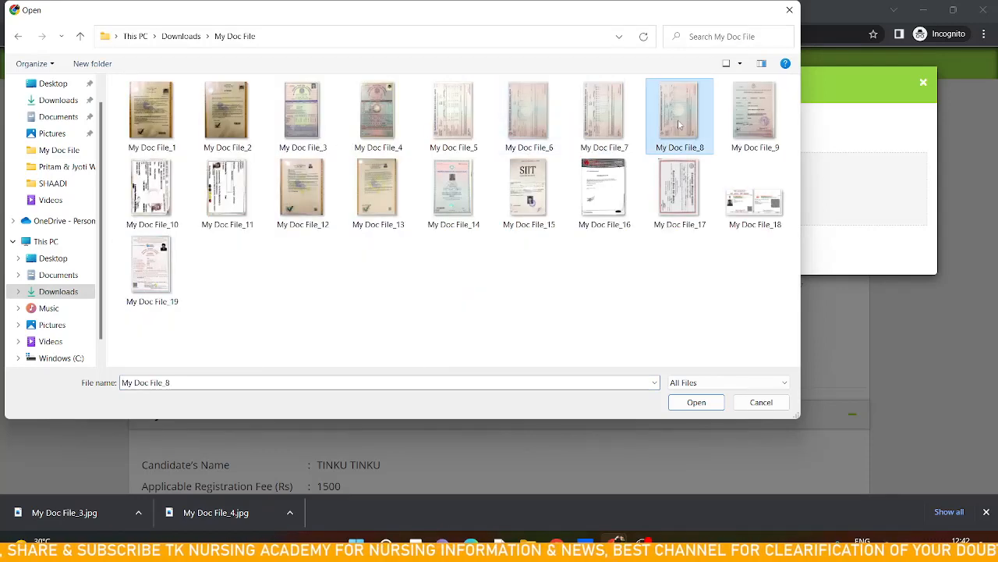
left_click(695, 400)
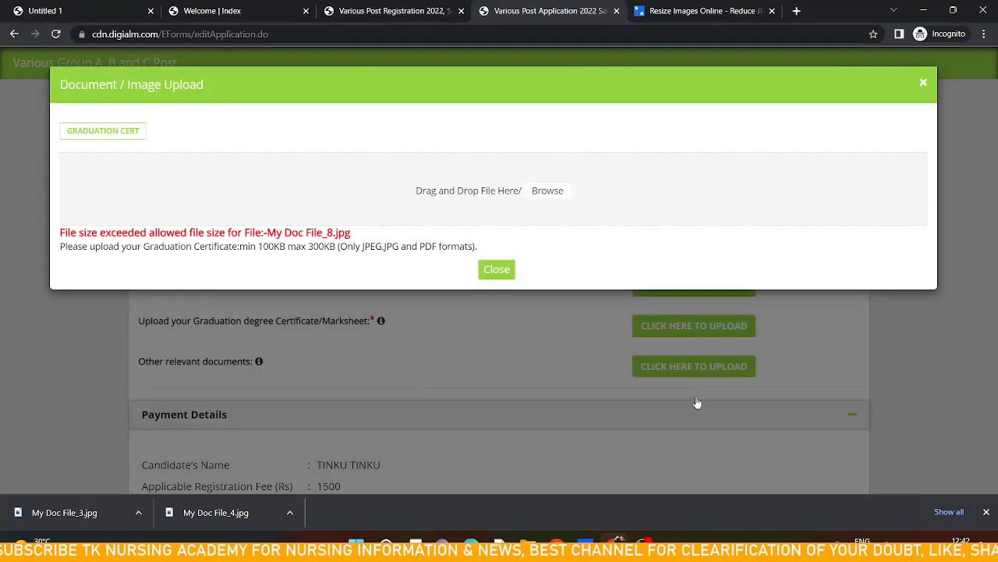
left_click(499, 269)
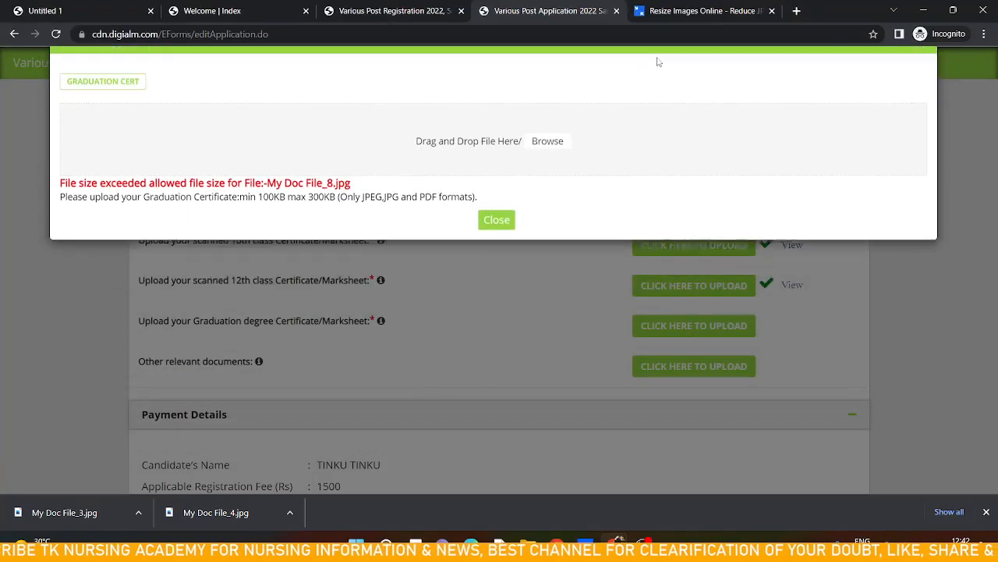
Resize My Doc File_8 with Fit at 90% JPG quality and download the resized image
left_click(696, 9)
scroll(531, 174, "up", 10)
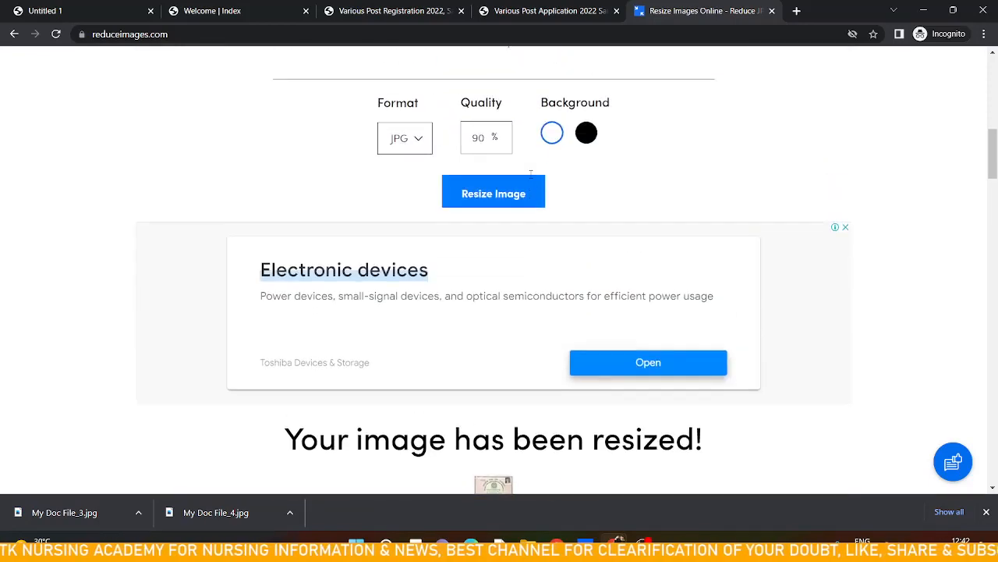
scroll(471, 196, "up", 1)
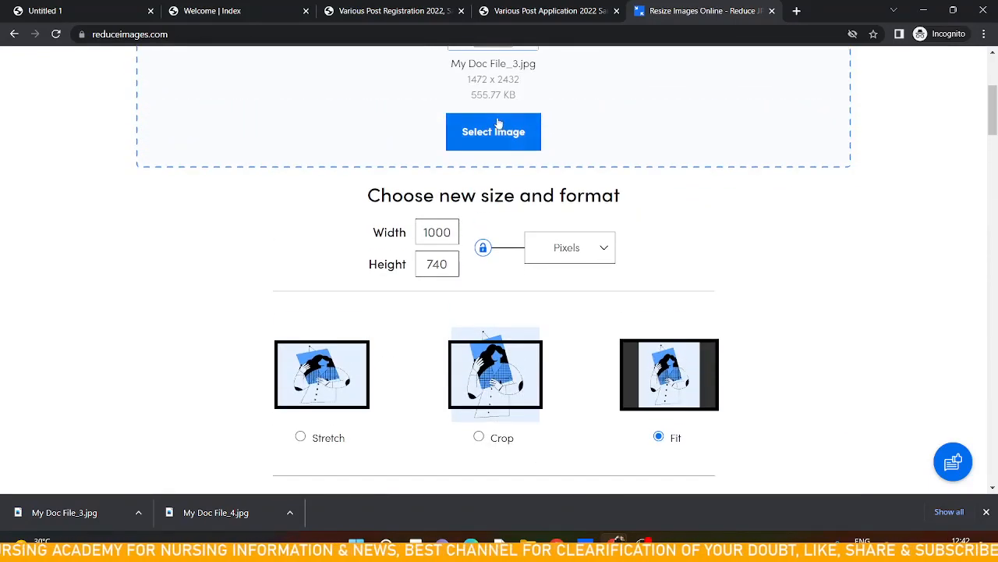
left_click(503, 134)
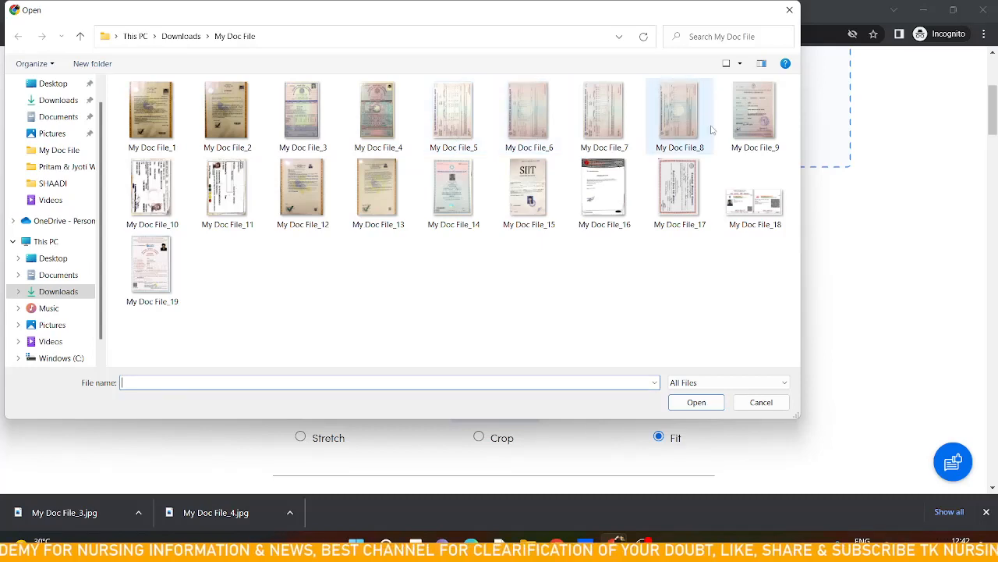
left_click(679, 117)
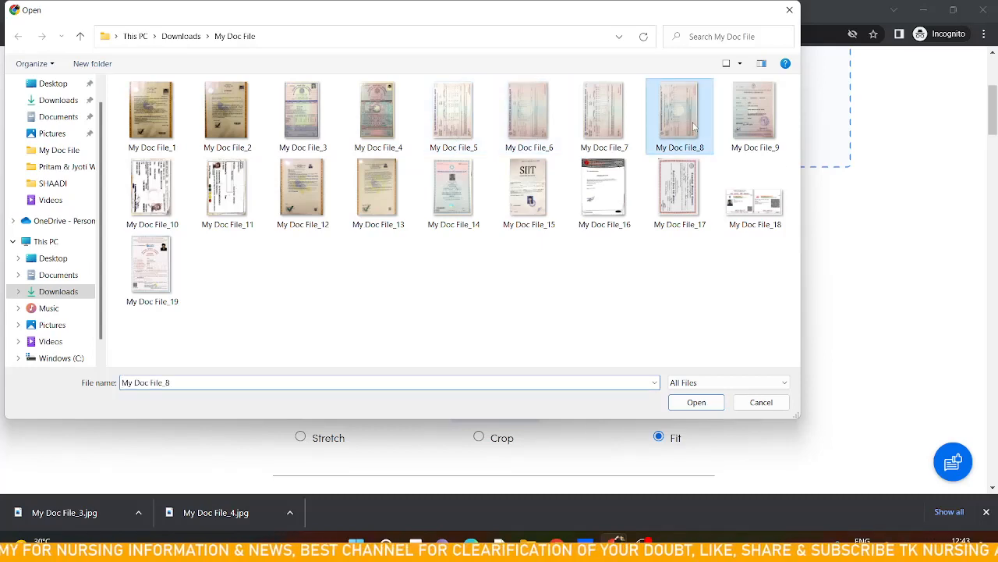
left_click(697, 402)
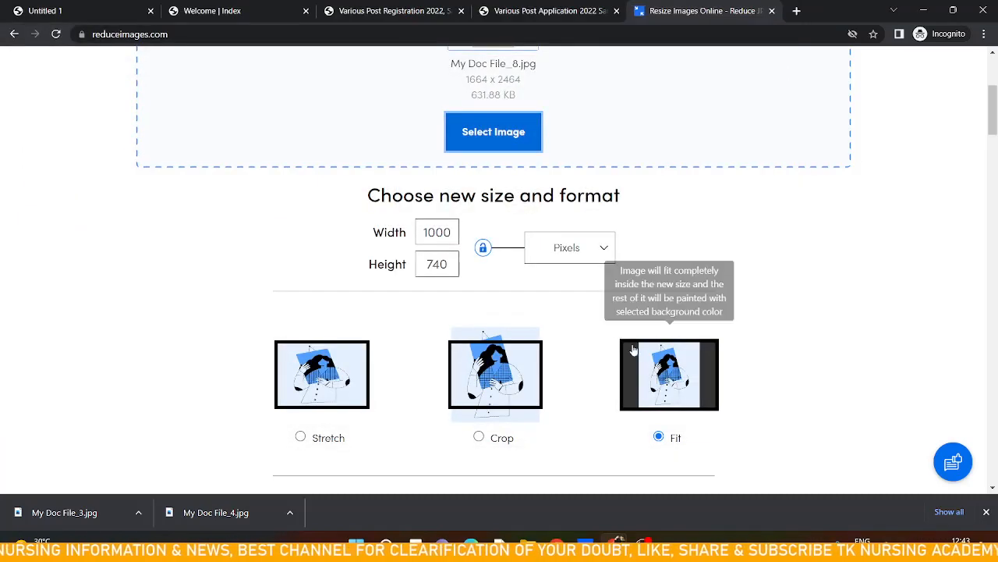
scroll(610, 326, "down", 3)
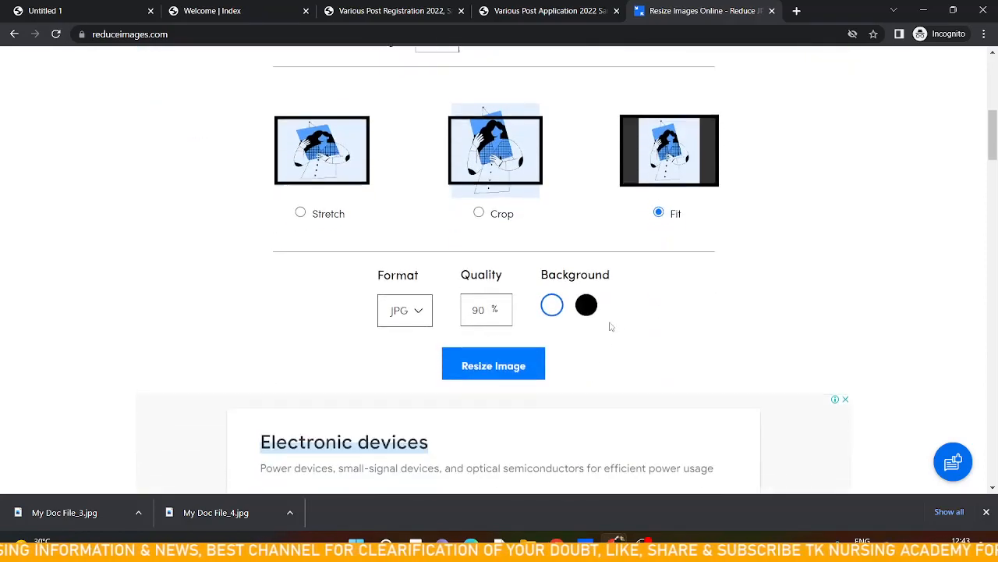
left_click(515, 358)
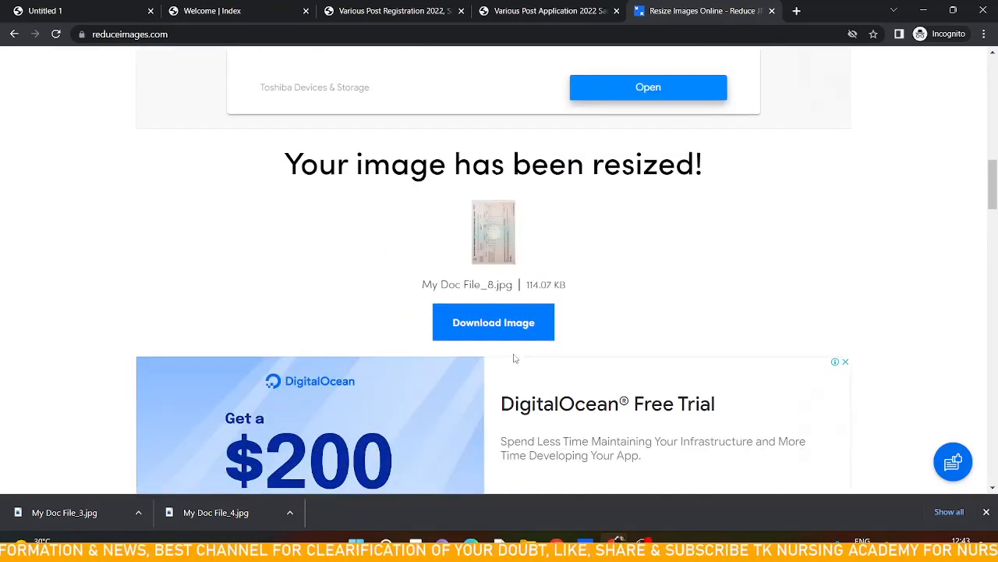
left_click(514, 325)
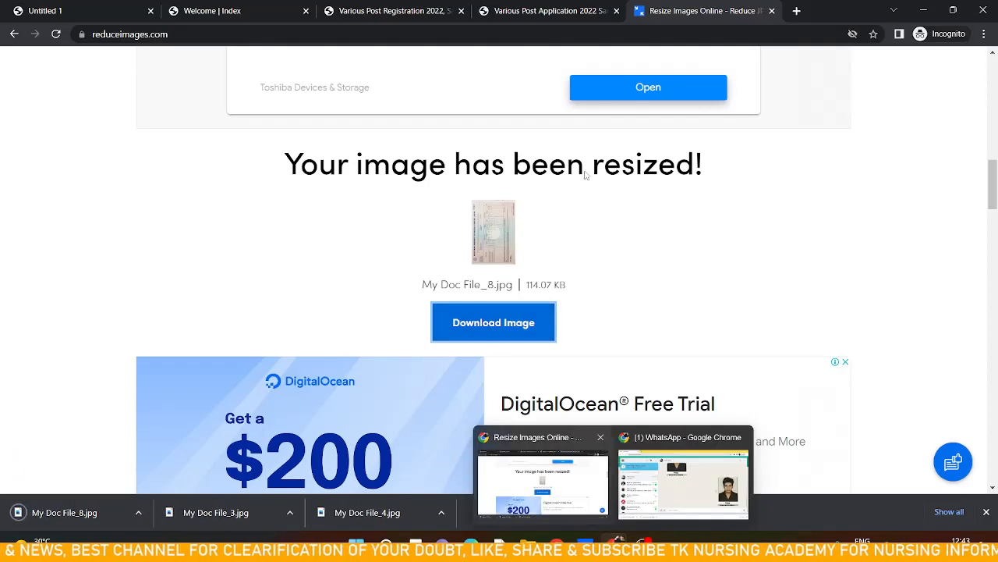
Upload the resized My Doc File_8 from Downloads as the graduation certificate and close the upload window
left_click(524, 9)
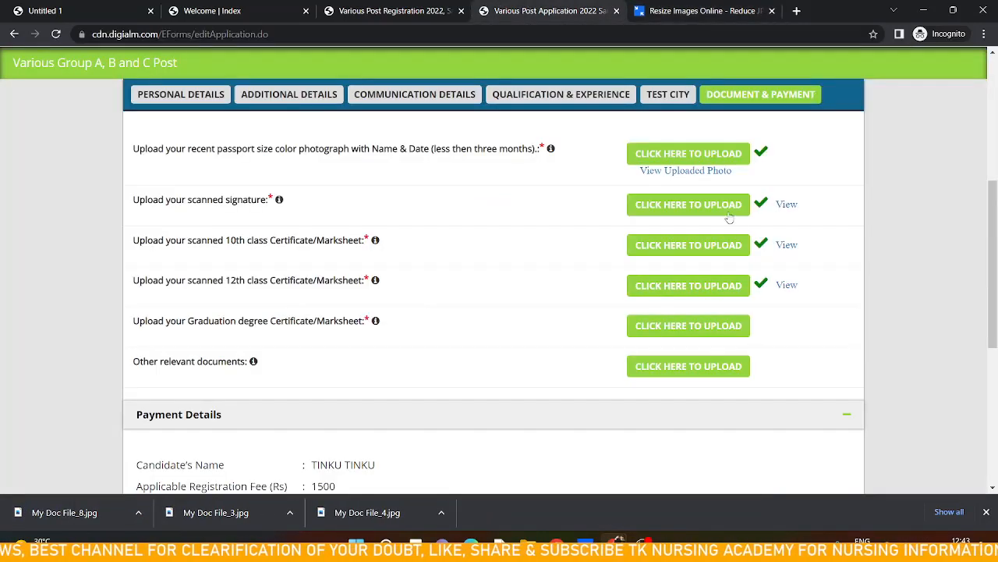
left_click(697, 325)
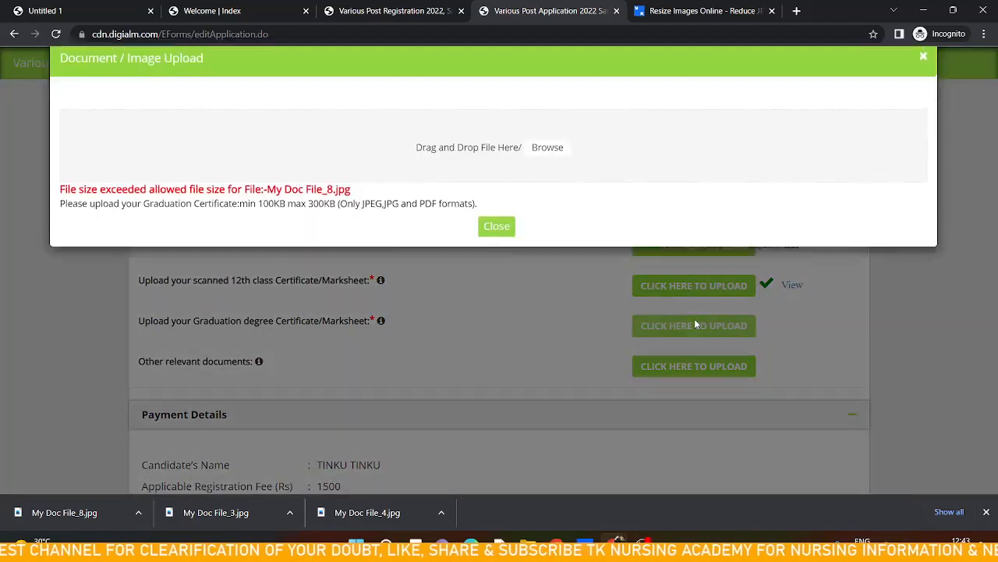
left_click(471, 193)
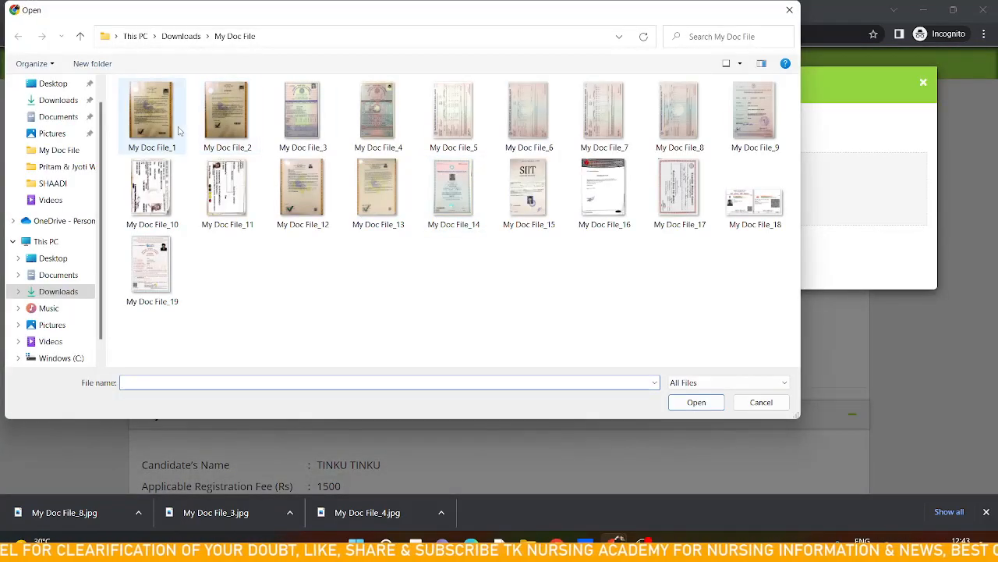
left_click(47, 294)
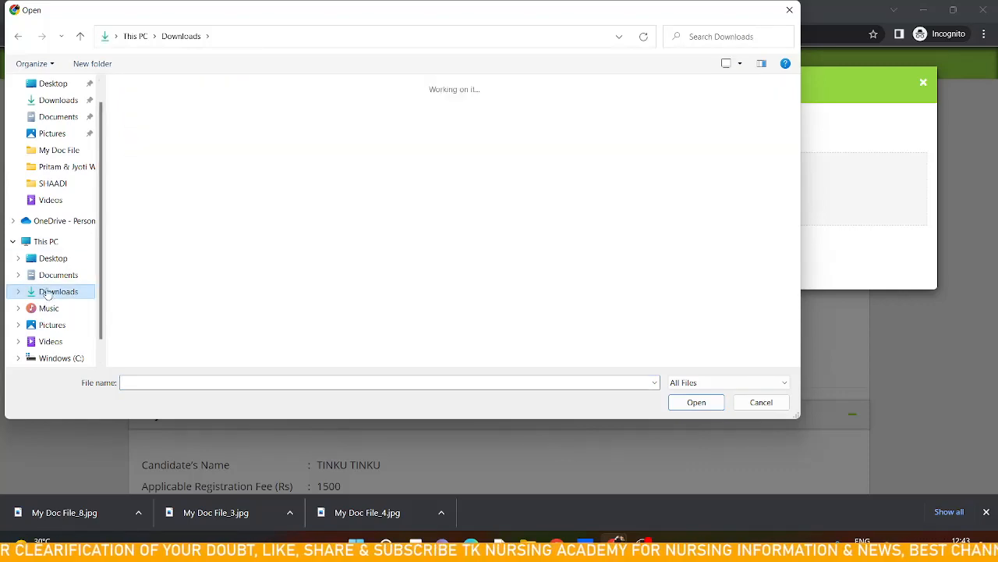
scroll(259, 135, "up", 5)
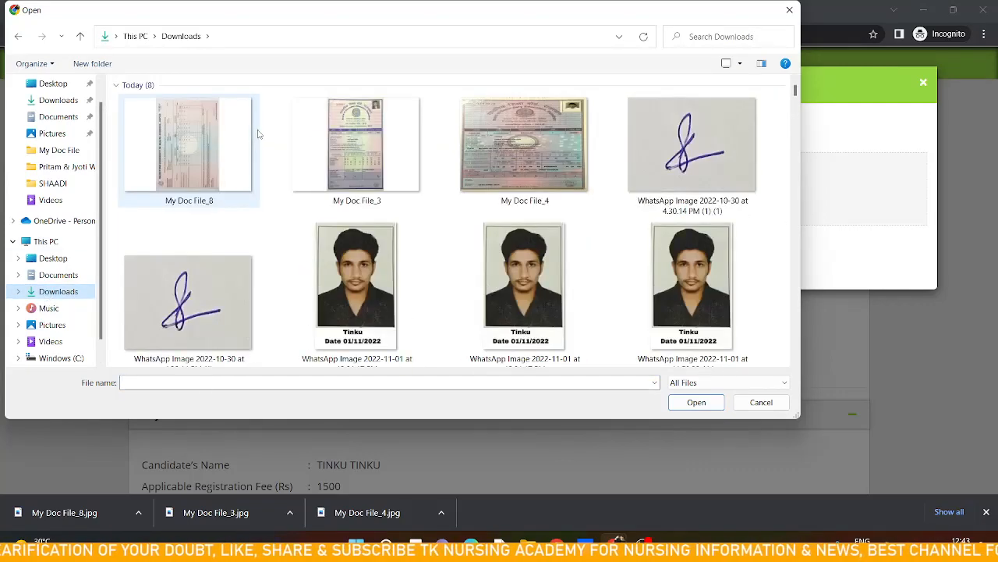
left_click(223, 129)
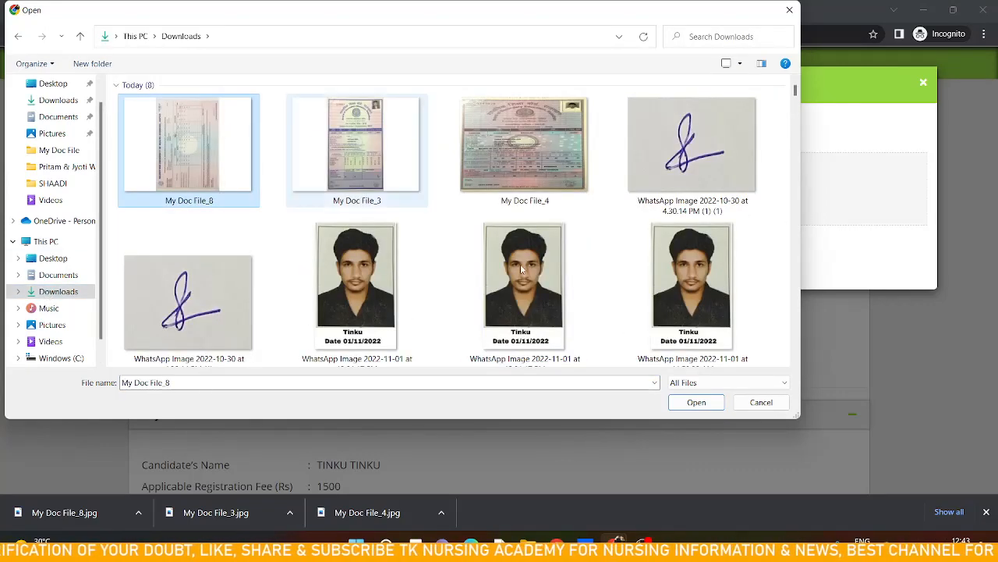
left_click(697, 402)
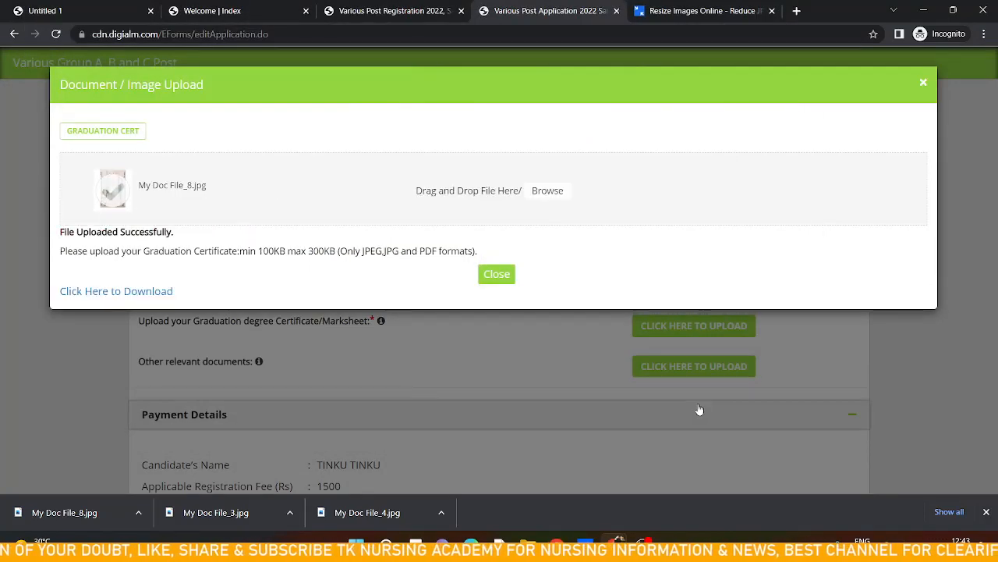
left_click(497, 275)
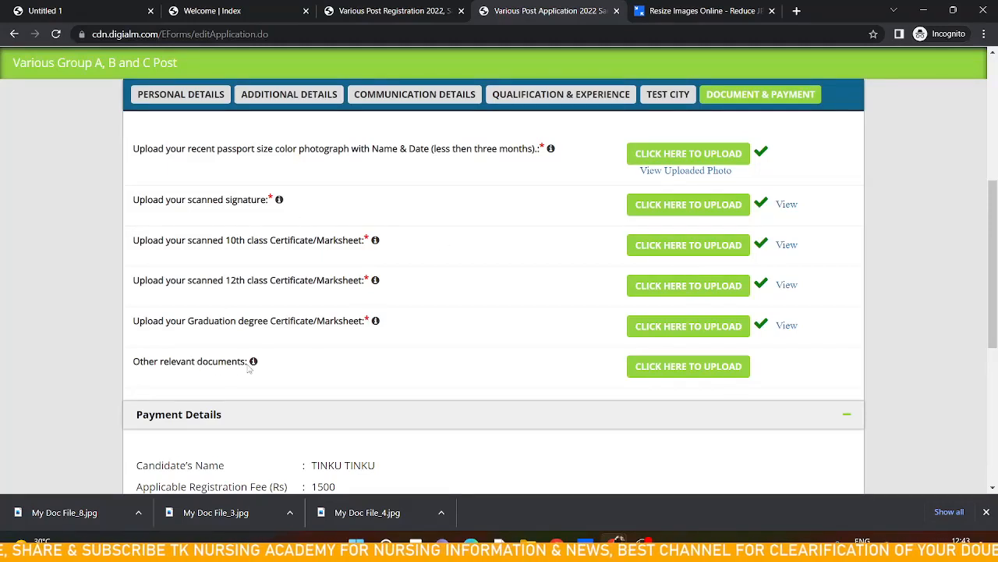
Accept the declaration at the end of the form and try to submit the application, dismissing the alert
scroll(248, 369, "down", 2)
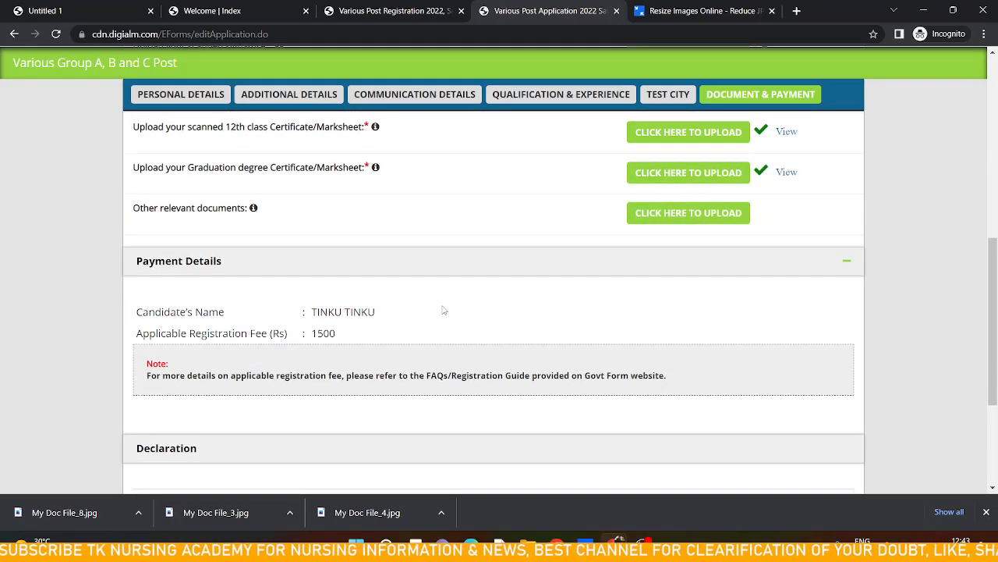
scroll(443, 311, "down", 2)
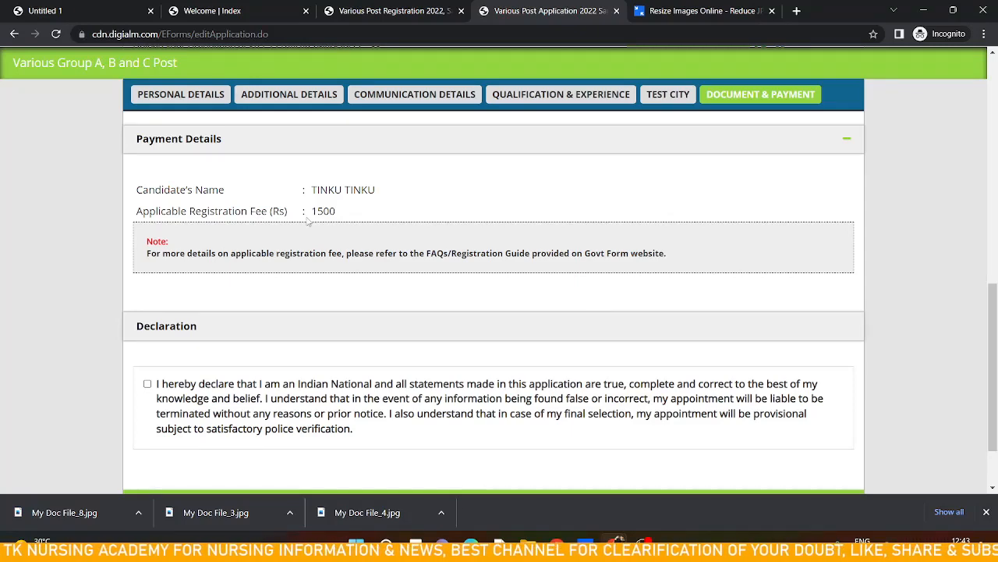
scroll(308, 222, "down", 1)
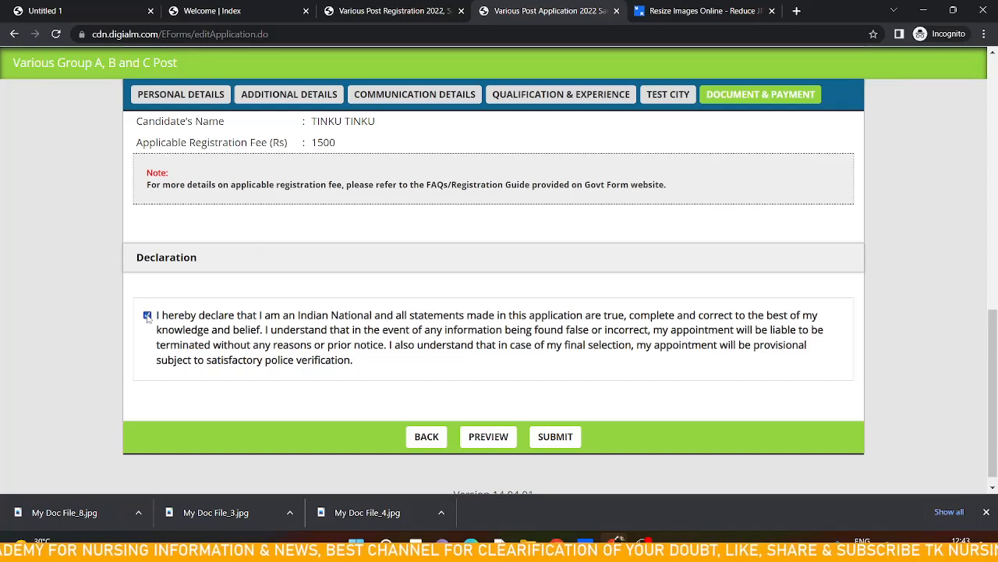
left_click(555, 436)
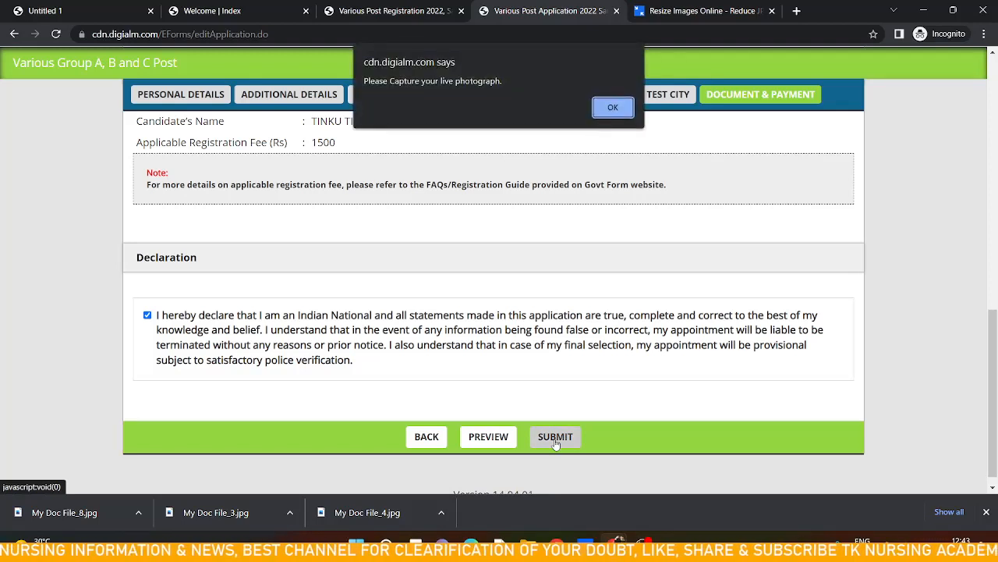
left_click(601, 113)
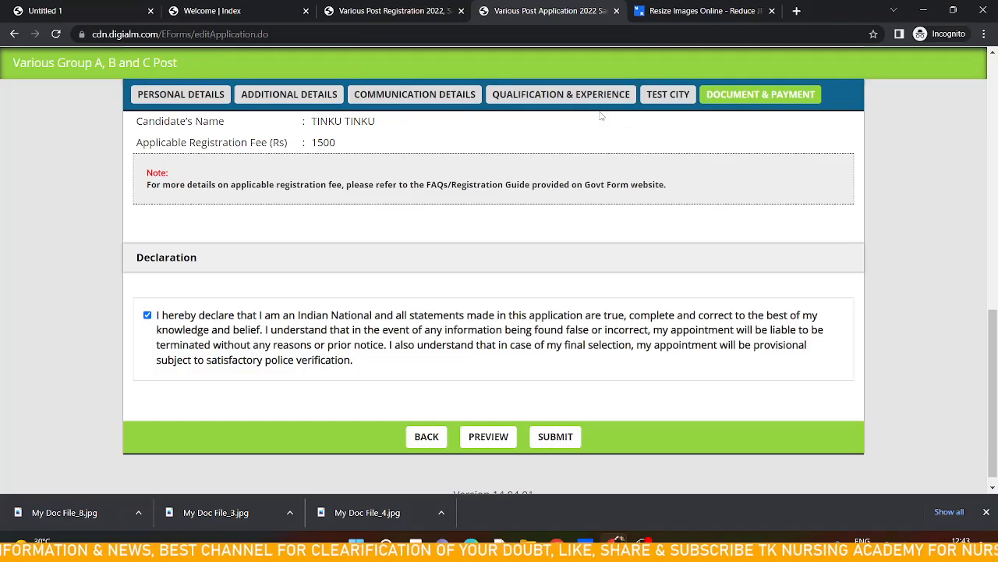
Close the downloads bar and try submitting the application again, dismissing the alert
scroll(536, 206, "up", 5)
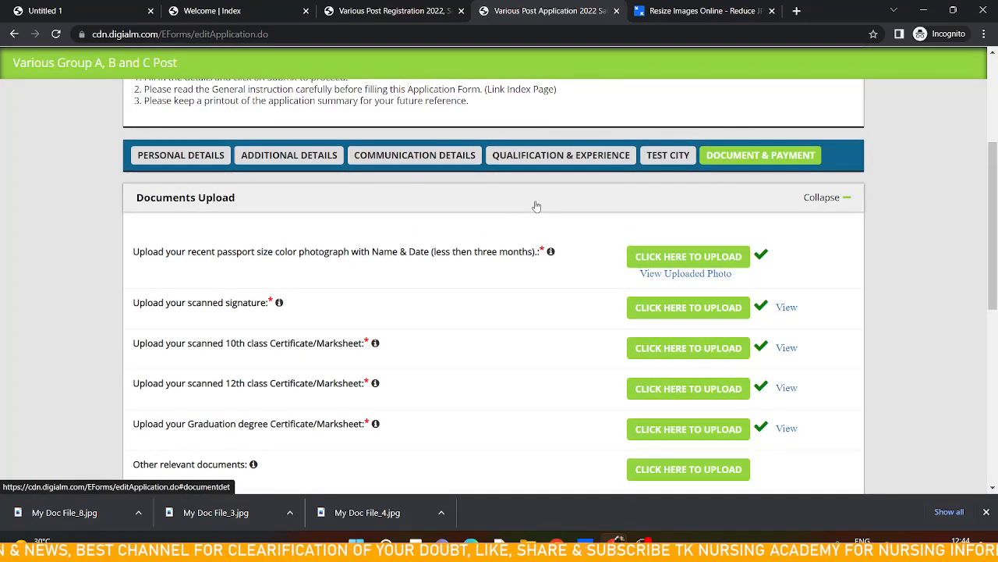
scroll(536, 205, "down", 5)
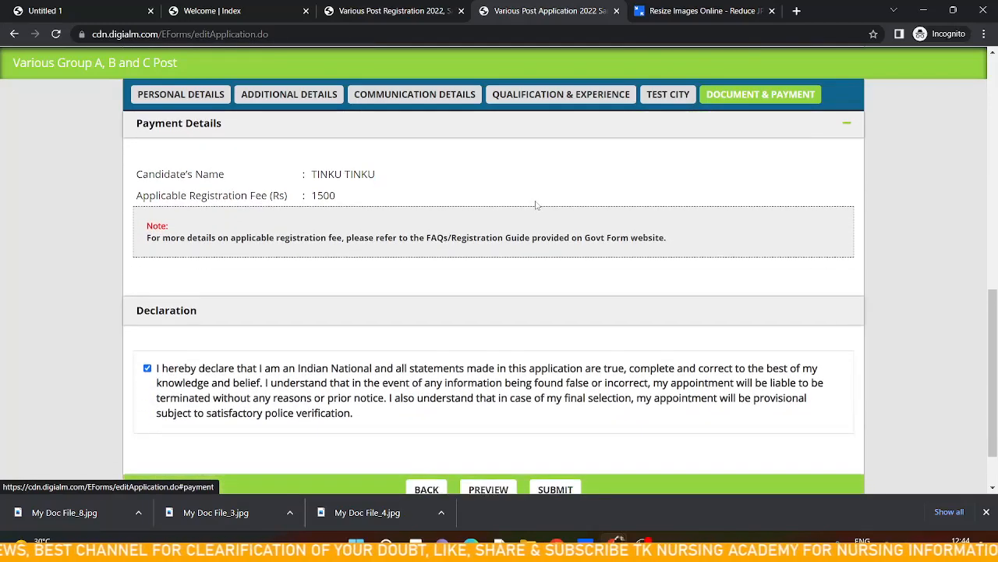
scroll(536, 205, "down", 2)
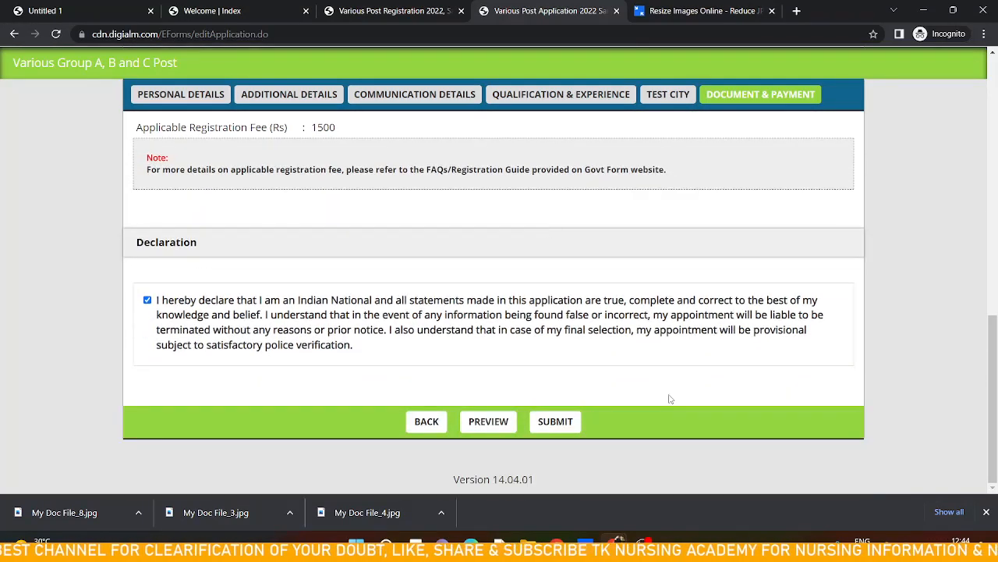
left_click(986, 512)
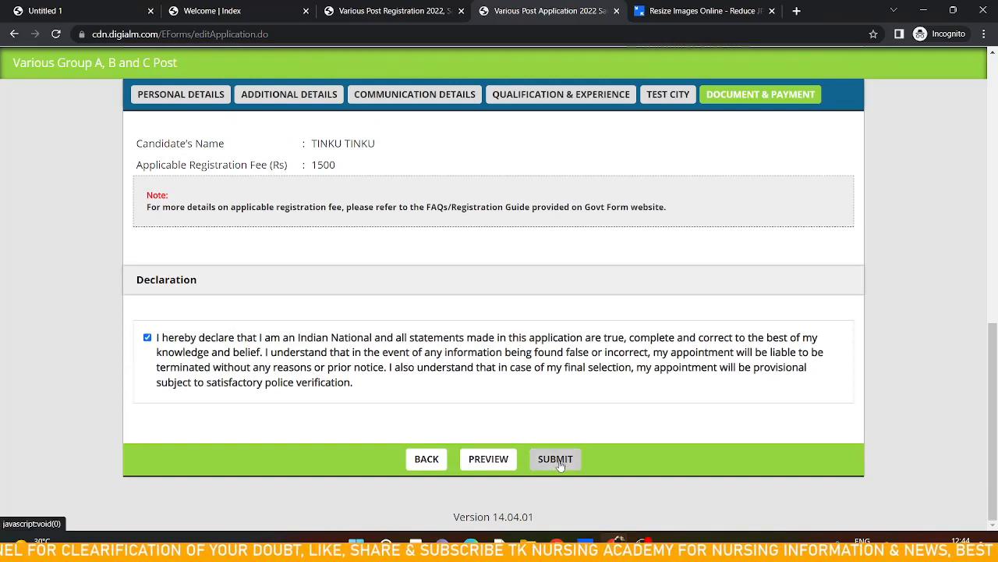
left_click(557, 461)
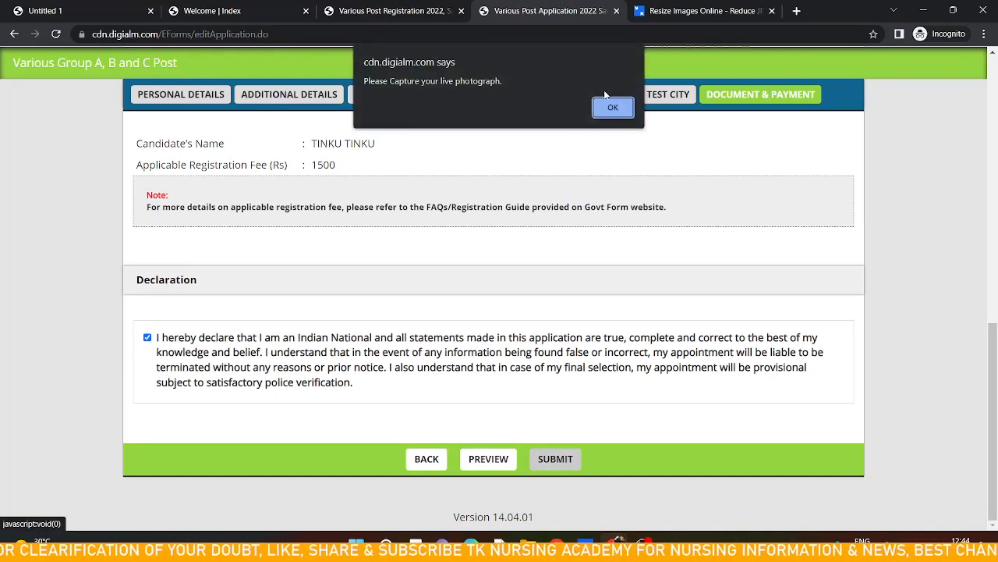
left_click(614, 110)
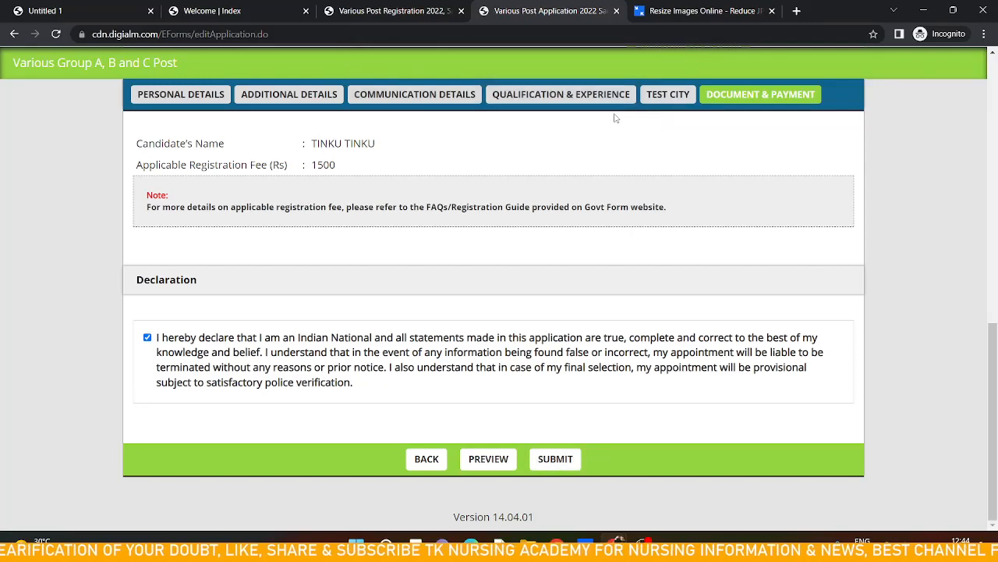
scroll(611, 156, "up", 5)
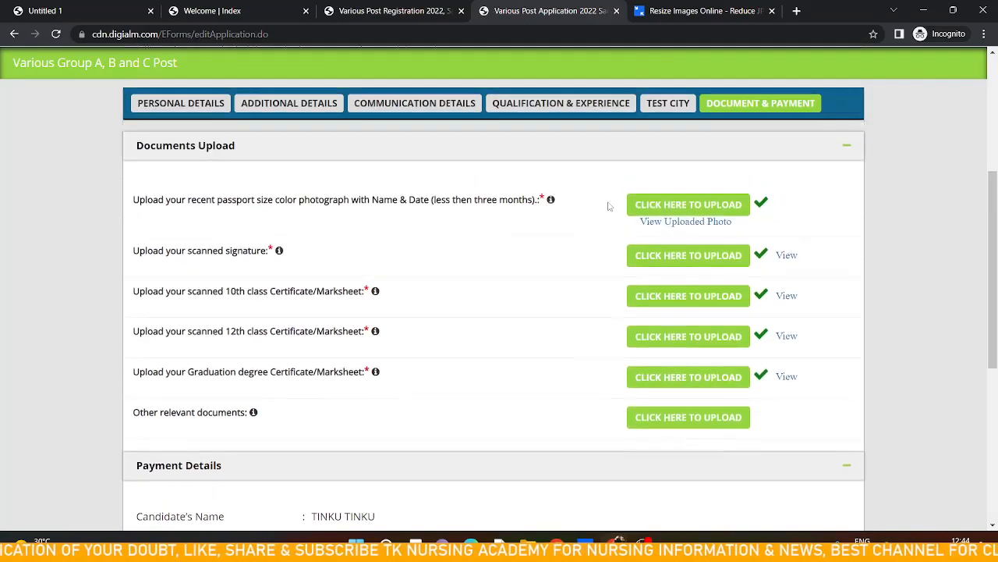
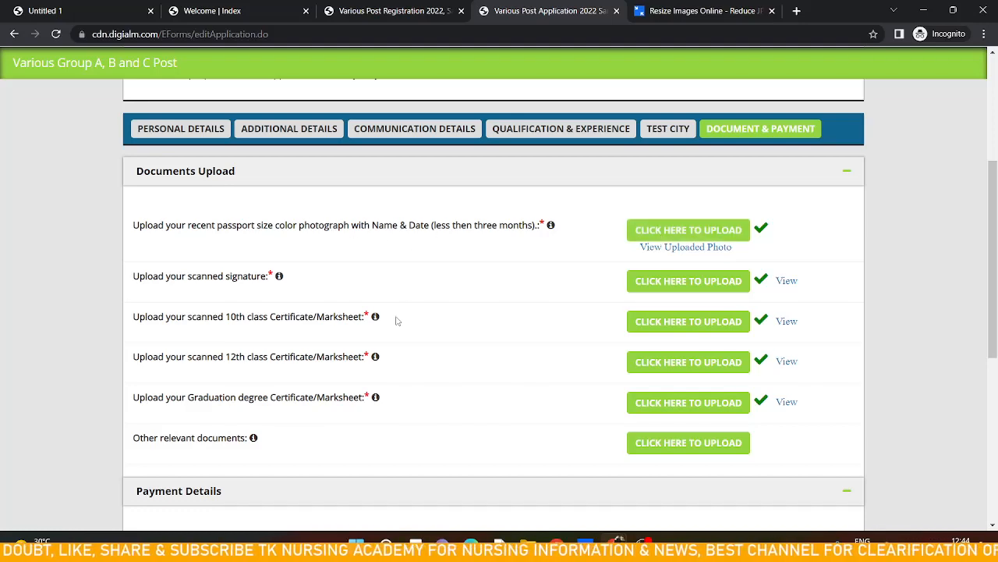
Attempt to submit the application once more and dismiss the live-photograph alert
scroll(396, 320, "up", 3)
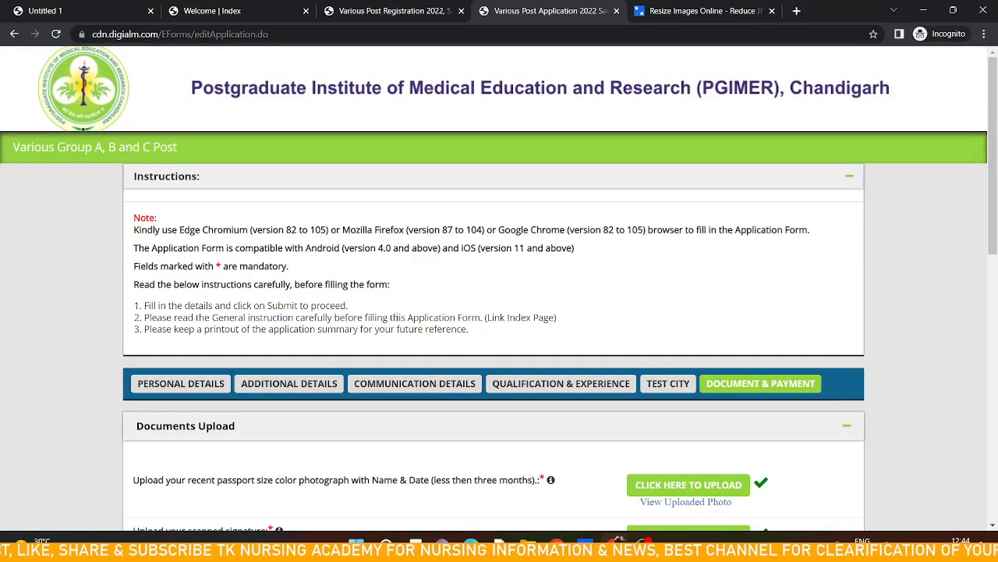
scroll(397, 321, "down", 4)
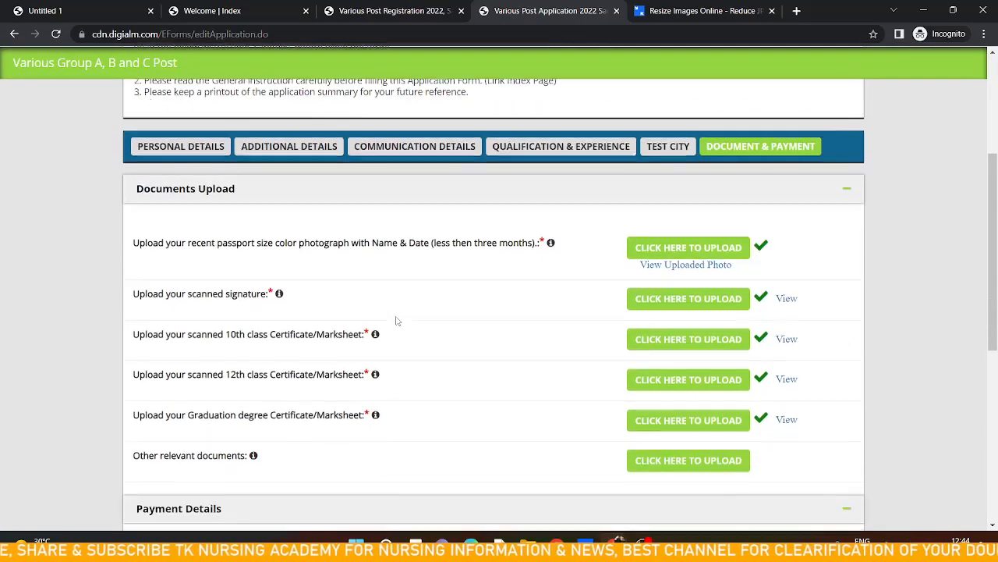
scroll(396, 320, "up", 1)
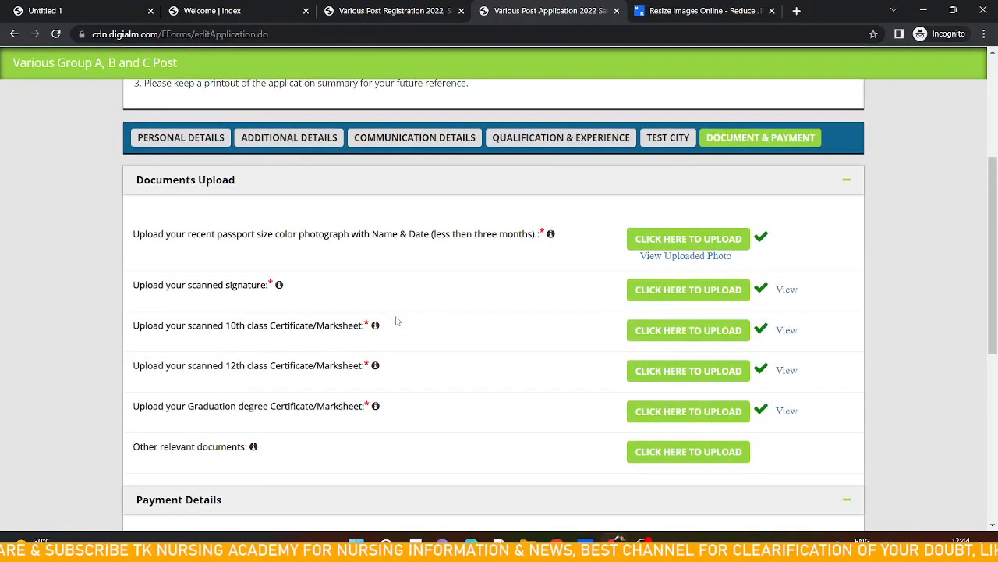
scroll(425, 342, "down", 5)
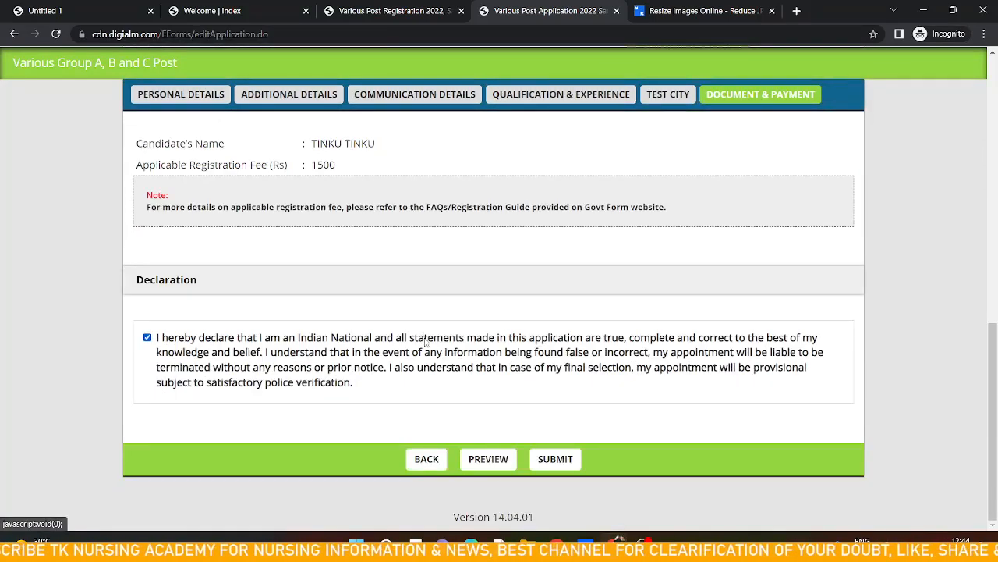
left_click(545, 462)
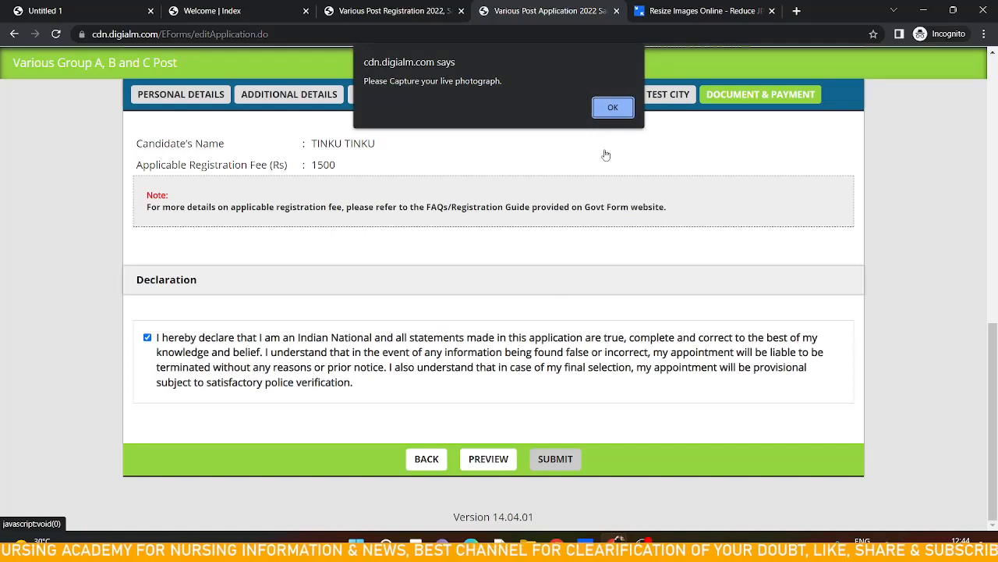
left_click(612, 109)
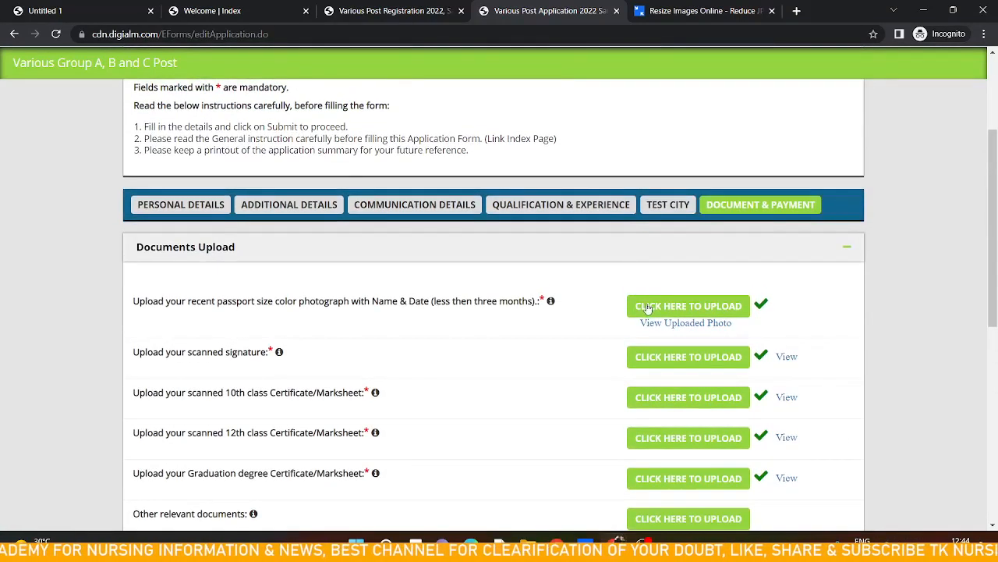
Open the photograph upload window and try to capture a live photo, blocking the camera request and dismissing the alert
left_click(650, 310)
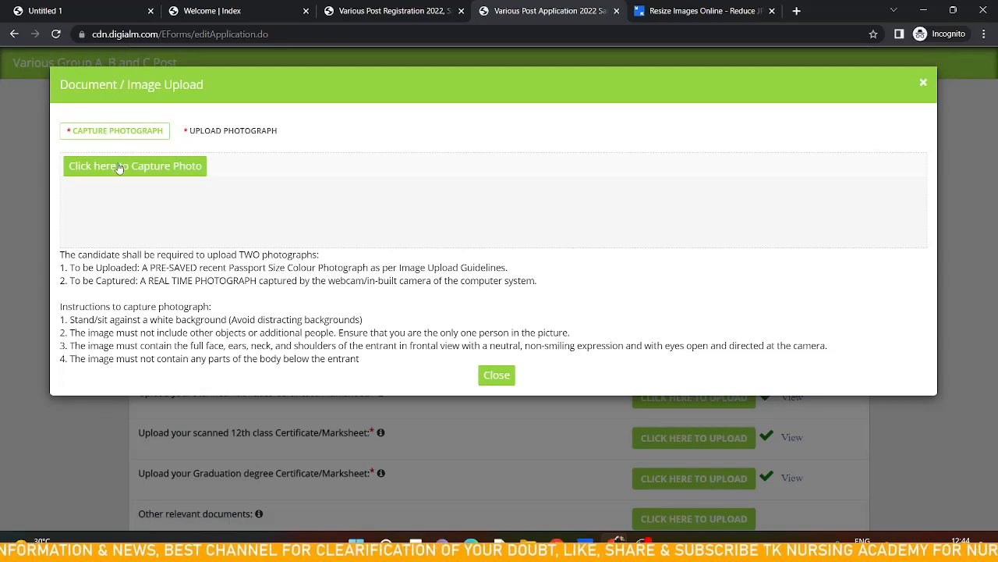
left_click(118, 166)
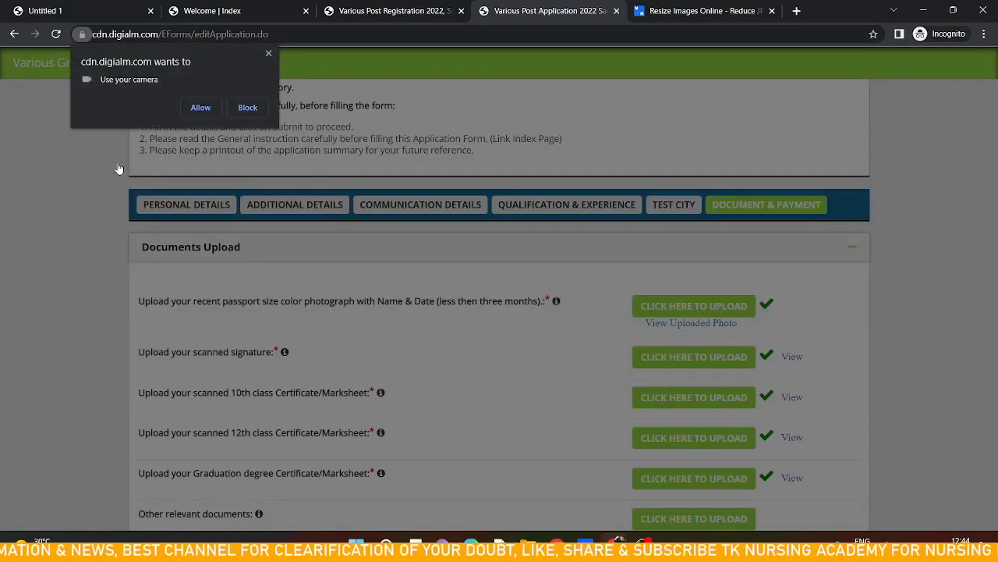
left_click(247, 109)
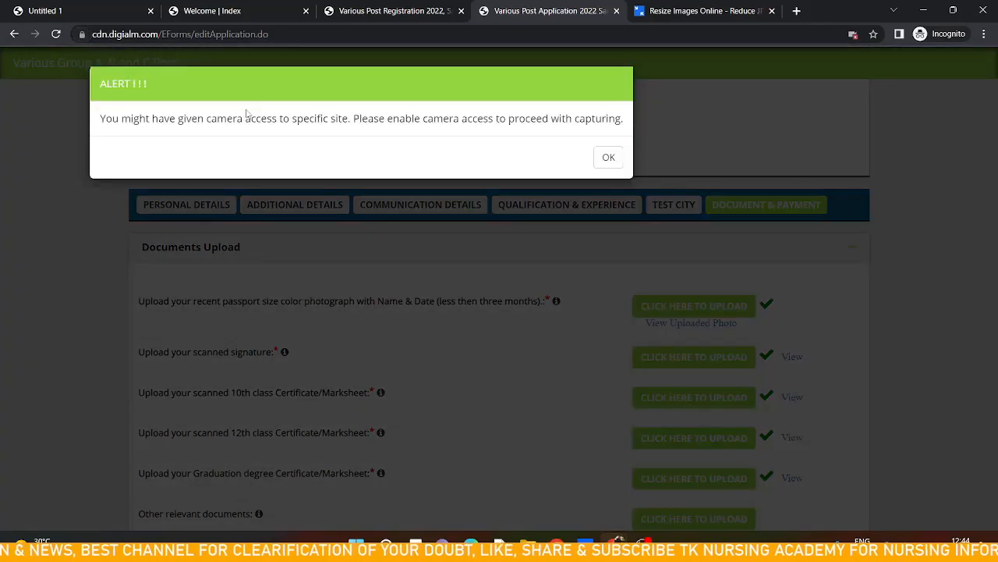
left_click(610, 157)
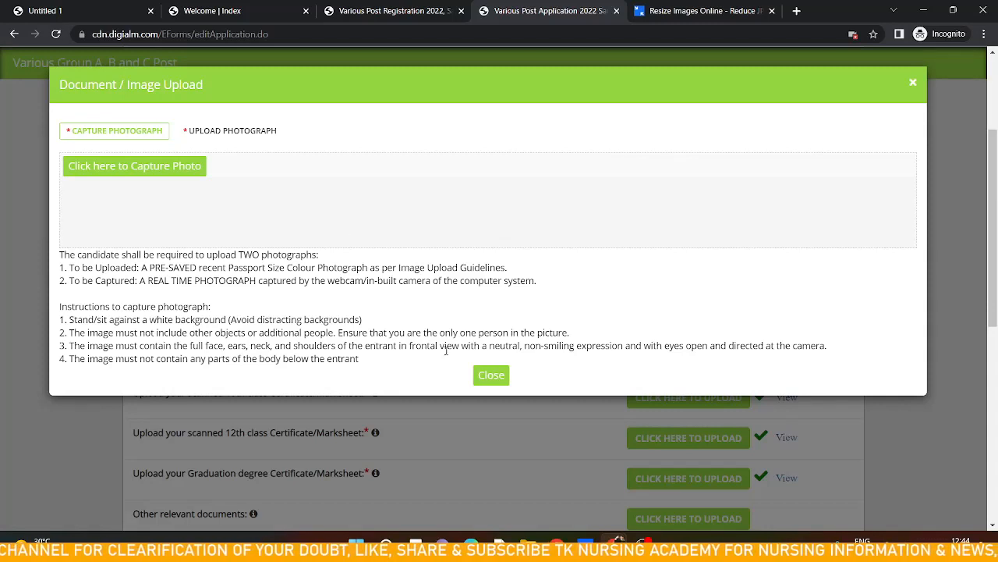
Retry capturing the live photo twice, dismissing the camera-access alert each time
left_click(168, 167)
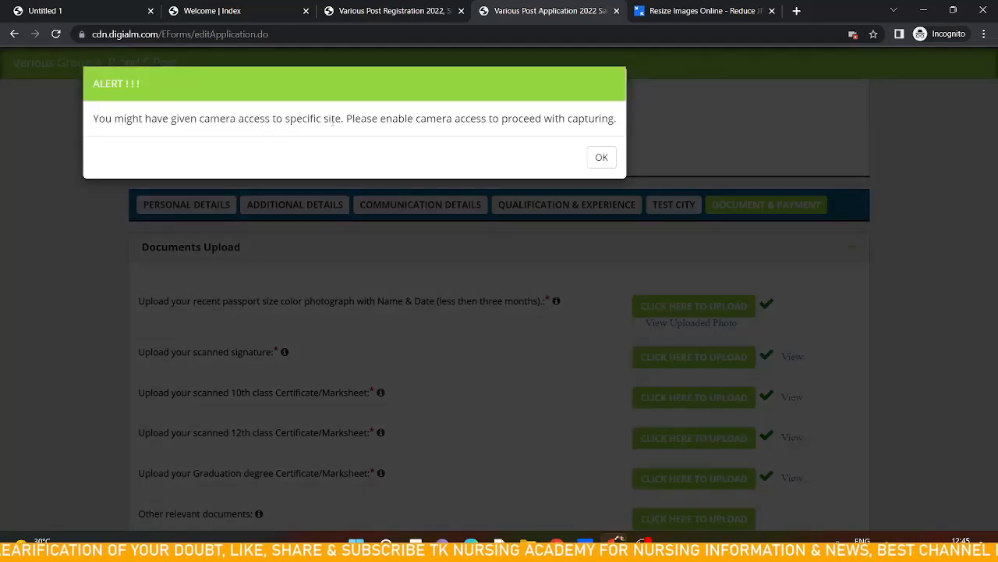
left_click(601, 157)
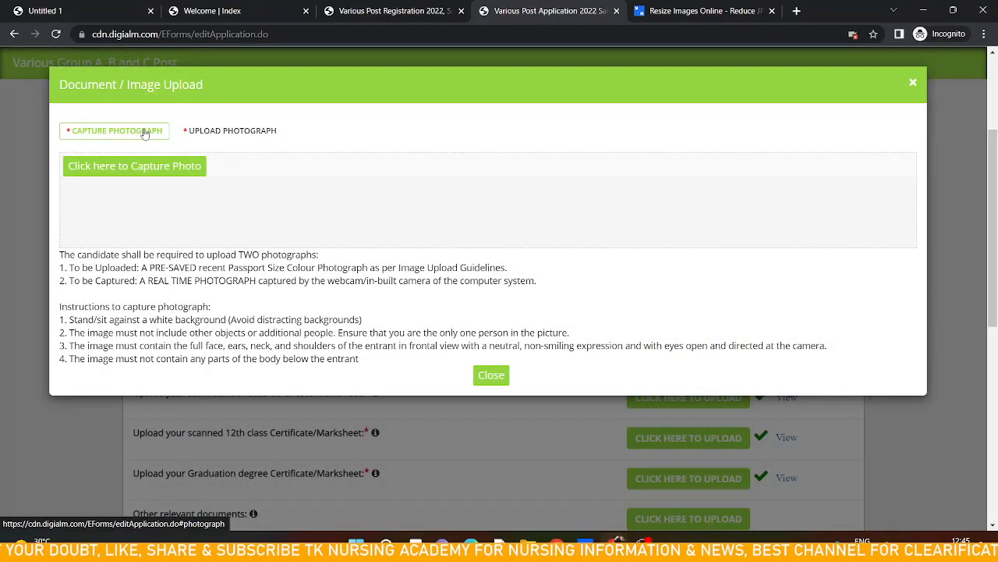
left_click(130, 170)
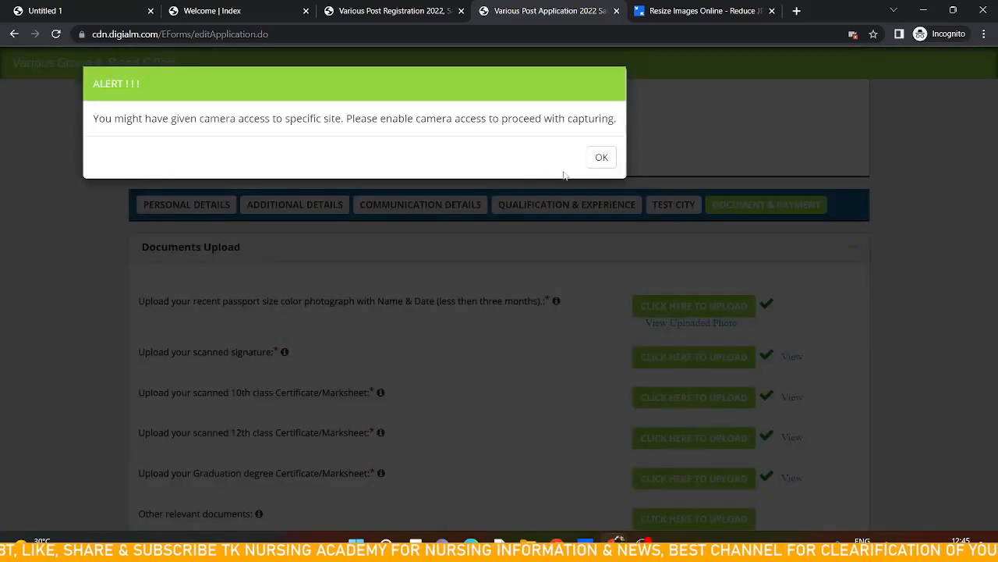
left_click(601, 157)
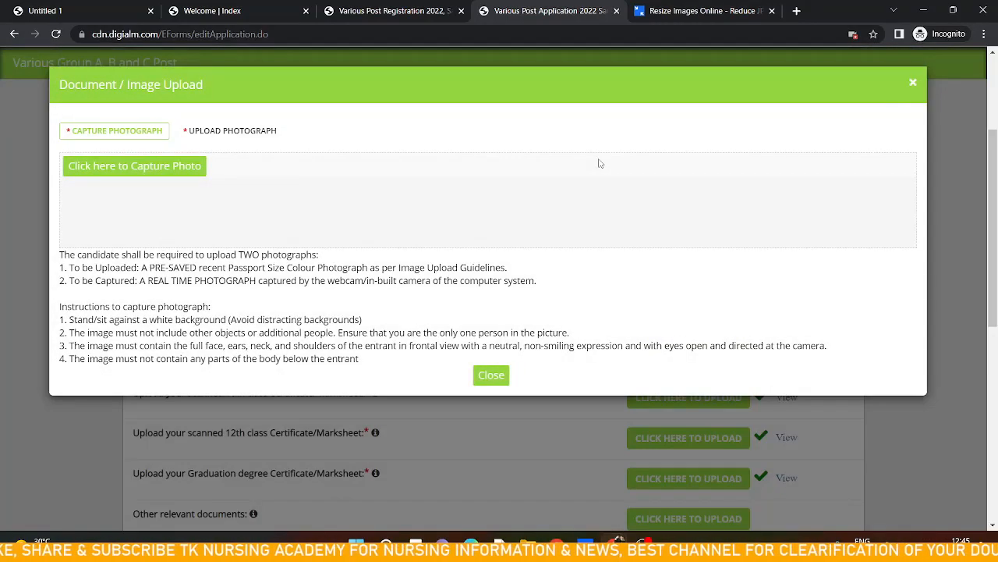
Allow the site to always access the camera through the browser's blocked-camera settings
left_click(854, 35)
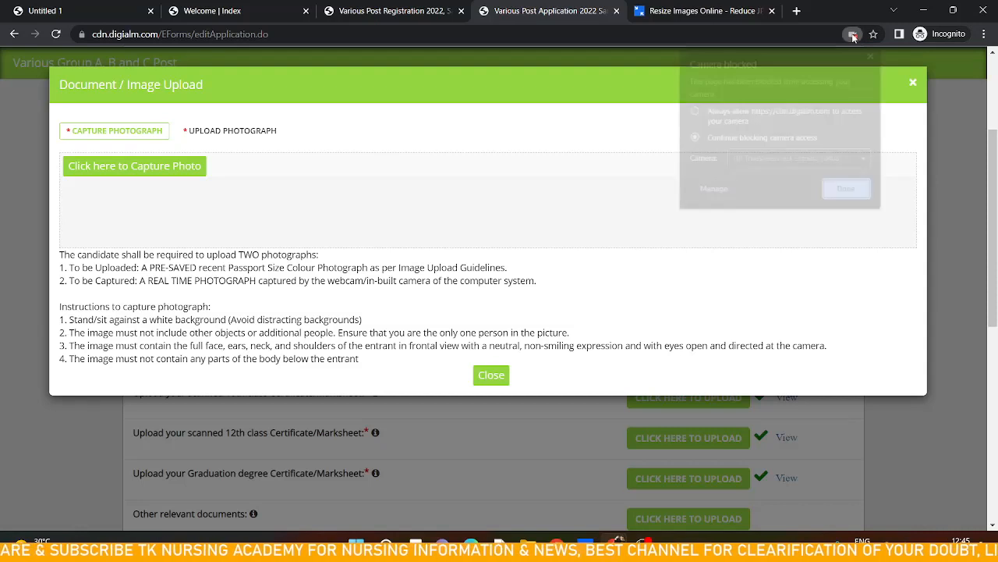
left_click(753, 110)
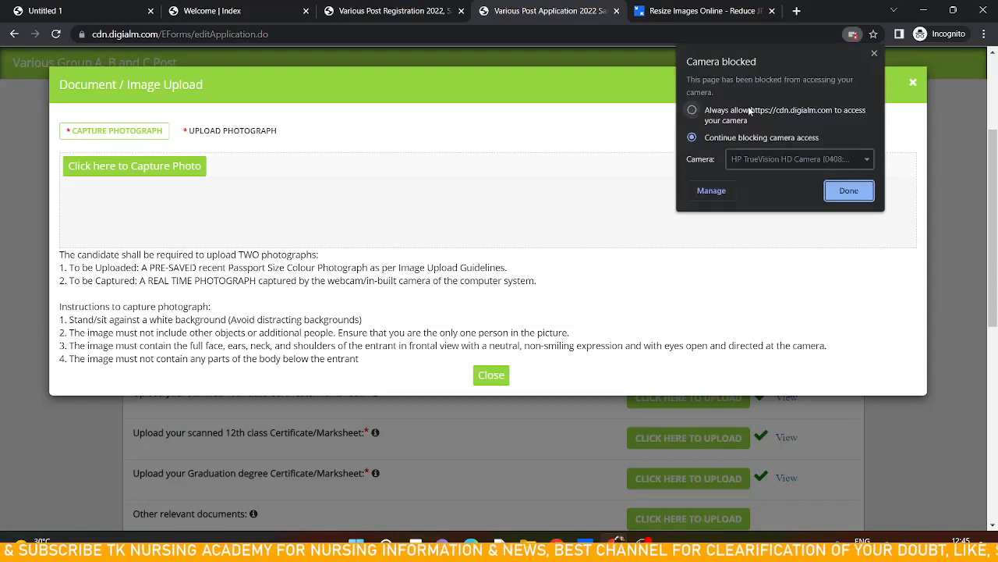
left_click(832, 191)
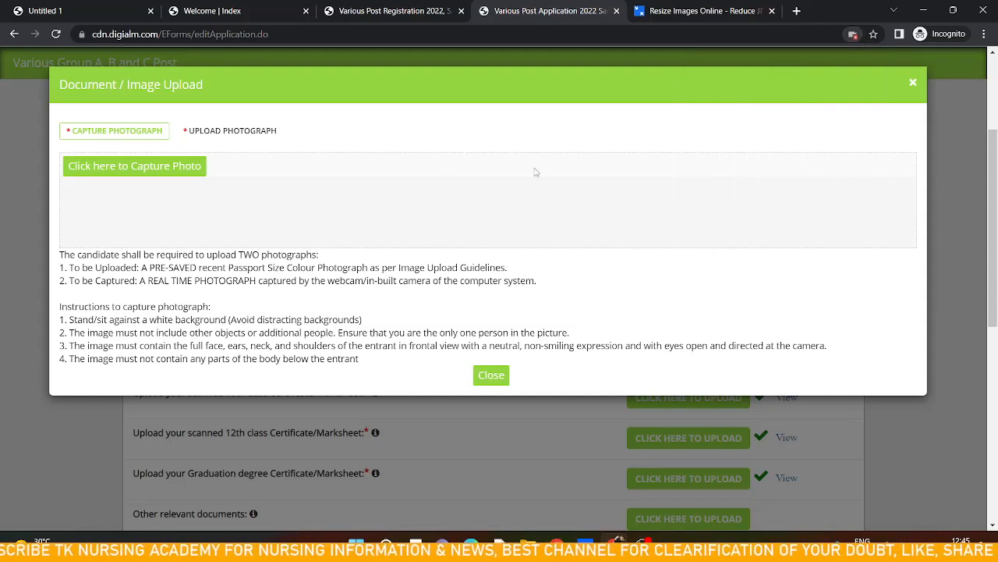
Capture a live photograph with the webcam and close the photo upload window
left_click(182, 170)
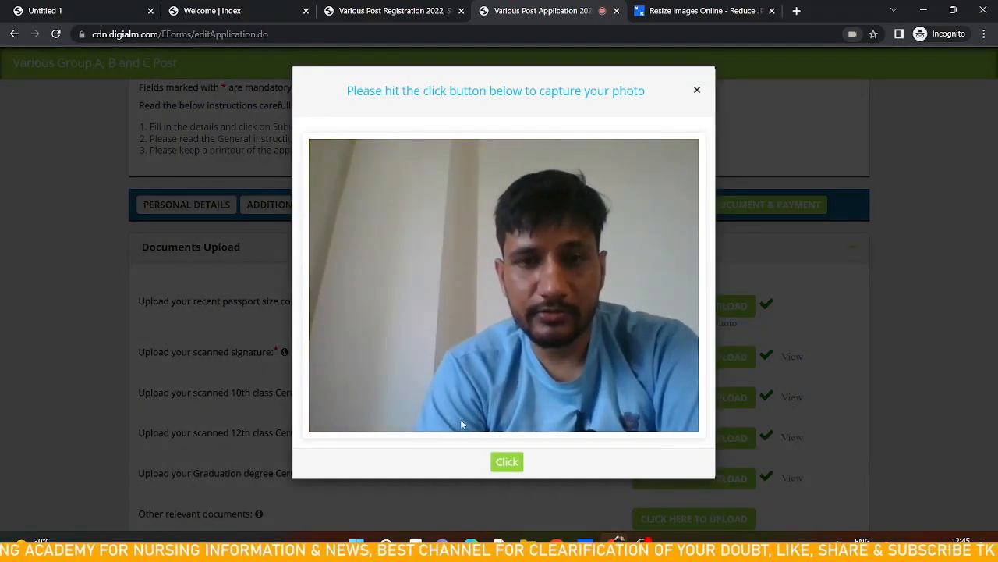
left_click(507, 462)
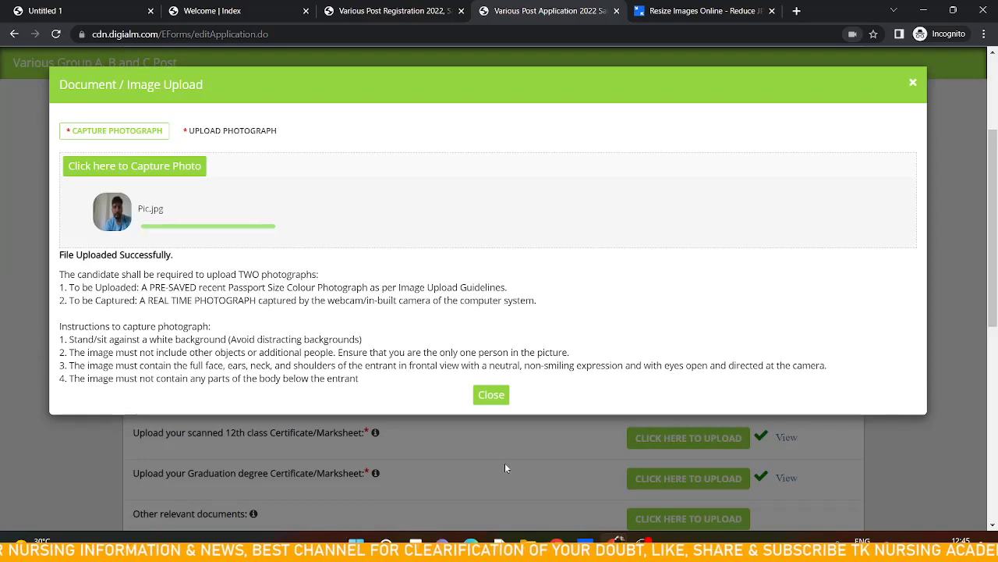
left_click(491, 394)
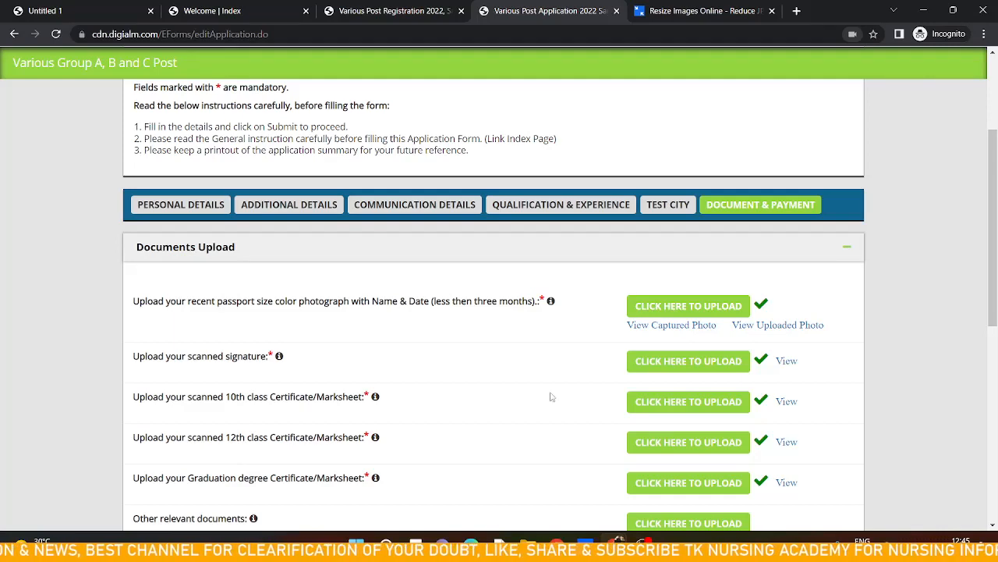
Submit the application to proceed to the payment gateway
scroll(549, 394, "down", 3)
scroll(549, 394, "down", 3)
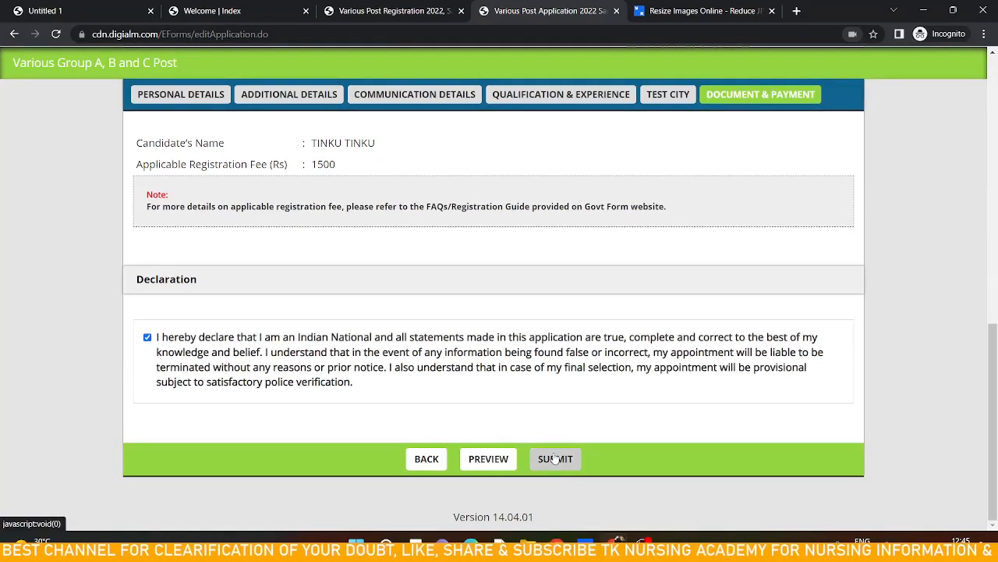
left_click(555, 459)
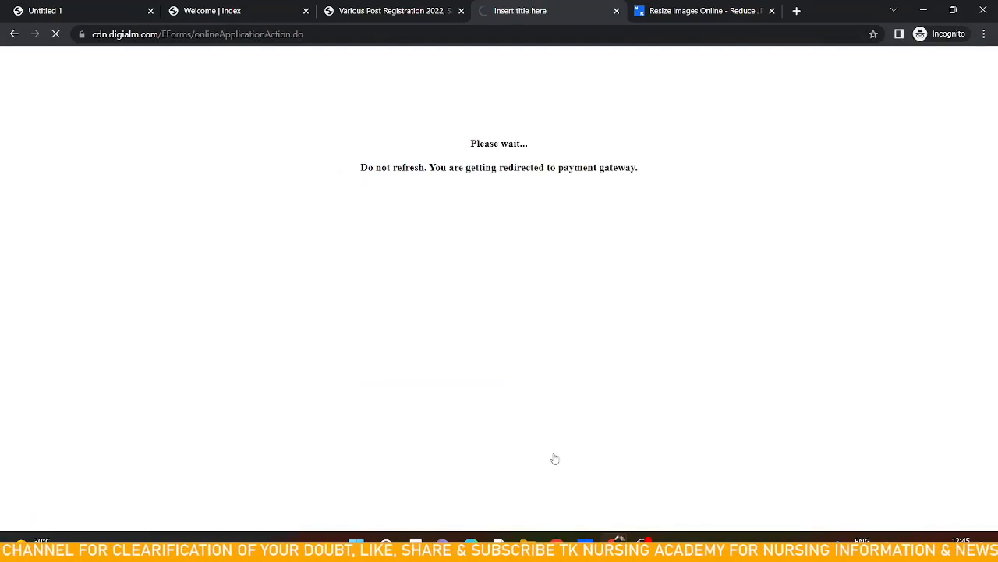